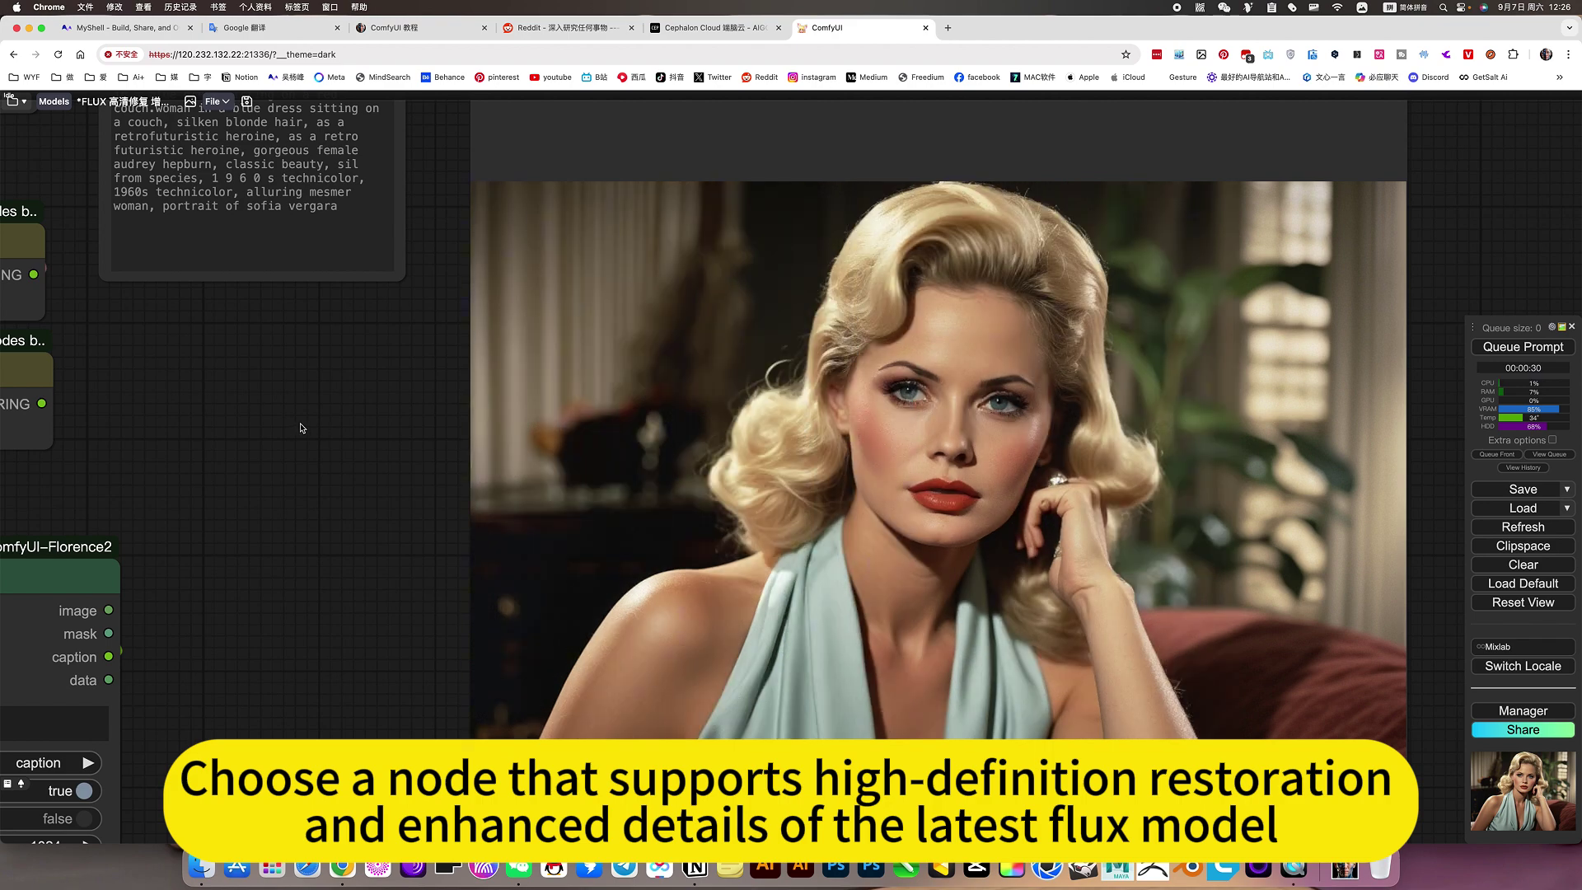
- Compare the original and restored versions of the portrait in the Image Comparer node
scroll(302, 427, down, 5)
drag(288, 429, 370, 397)
scroll(752, 517, up, 2)
scroll(752, 515, up, 5)
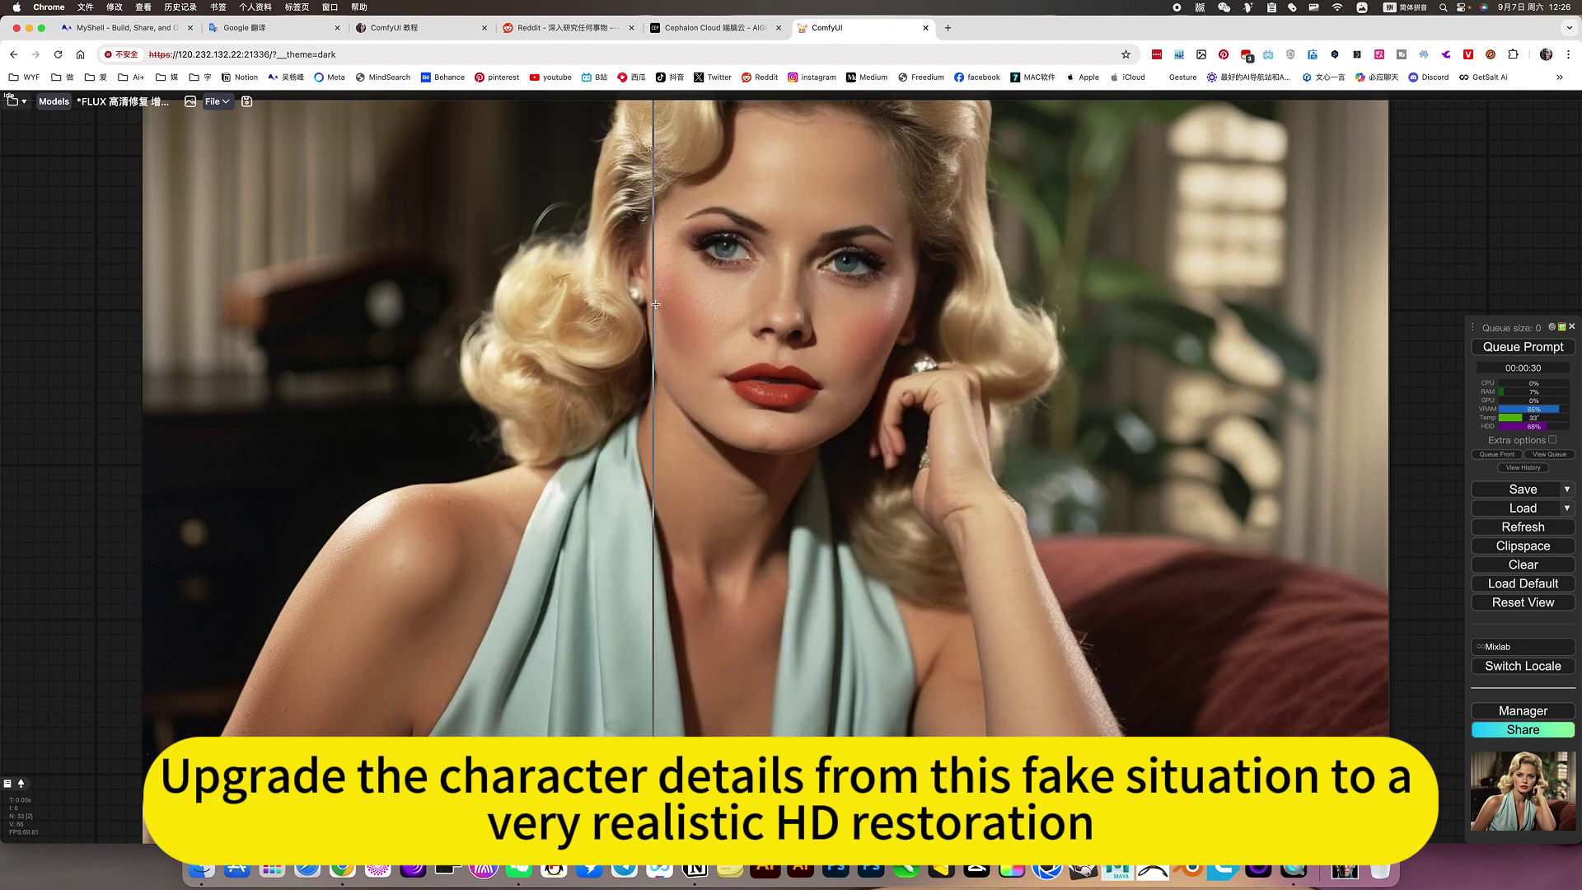
scroll(391, 263, down, 5)
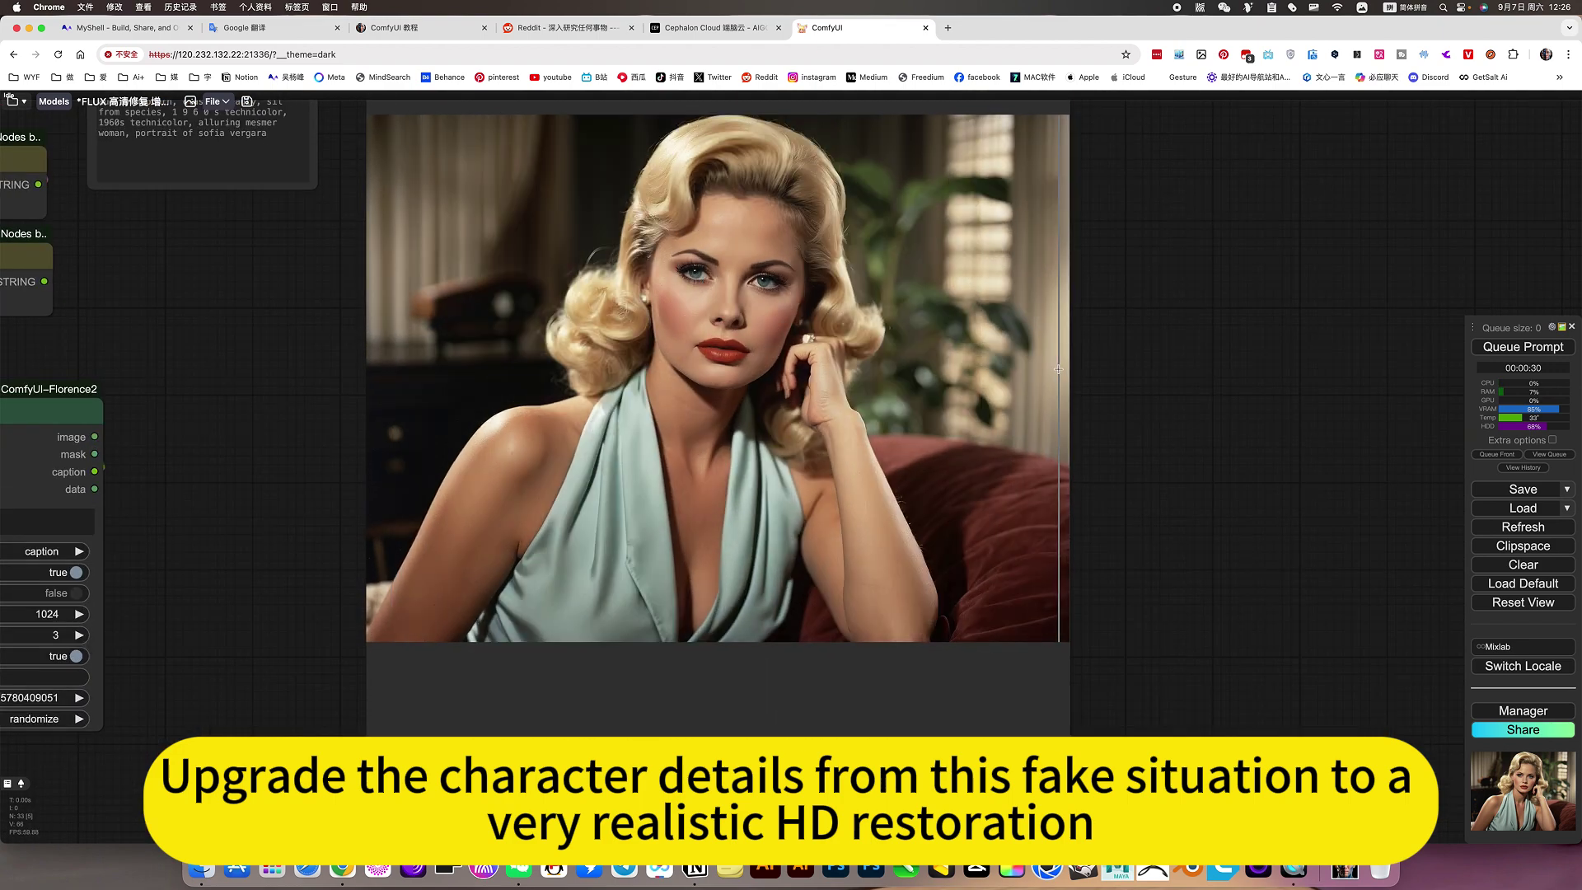
- Examine the Tiled Diffusion node and its method and tile settings at the start of the workflow
drag(186, 240, 601, 607)
scroll(600, 607, down, 4)
drag(636, 323, 931, 665)
drag(912, 290, 966, 449)
scroll(807, 309, up, 7)
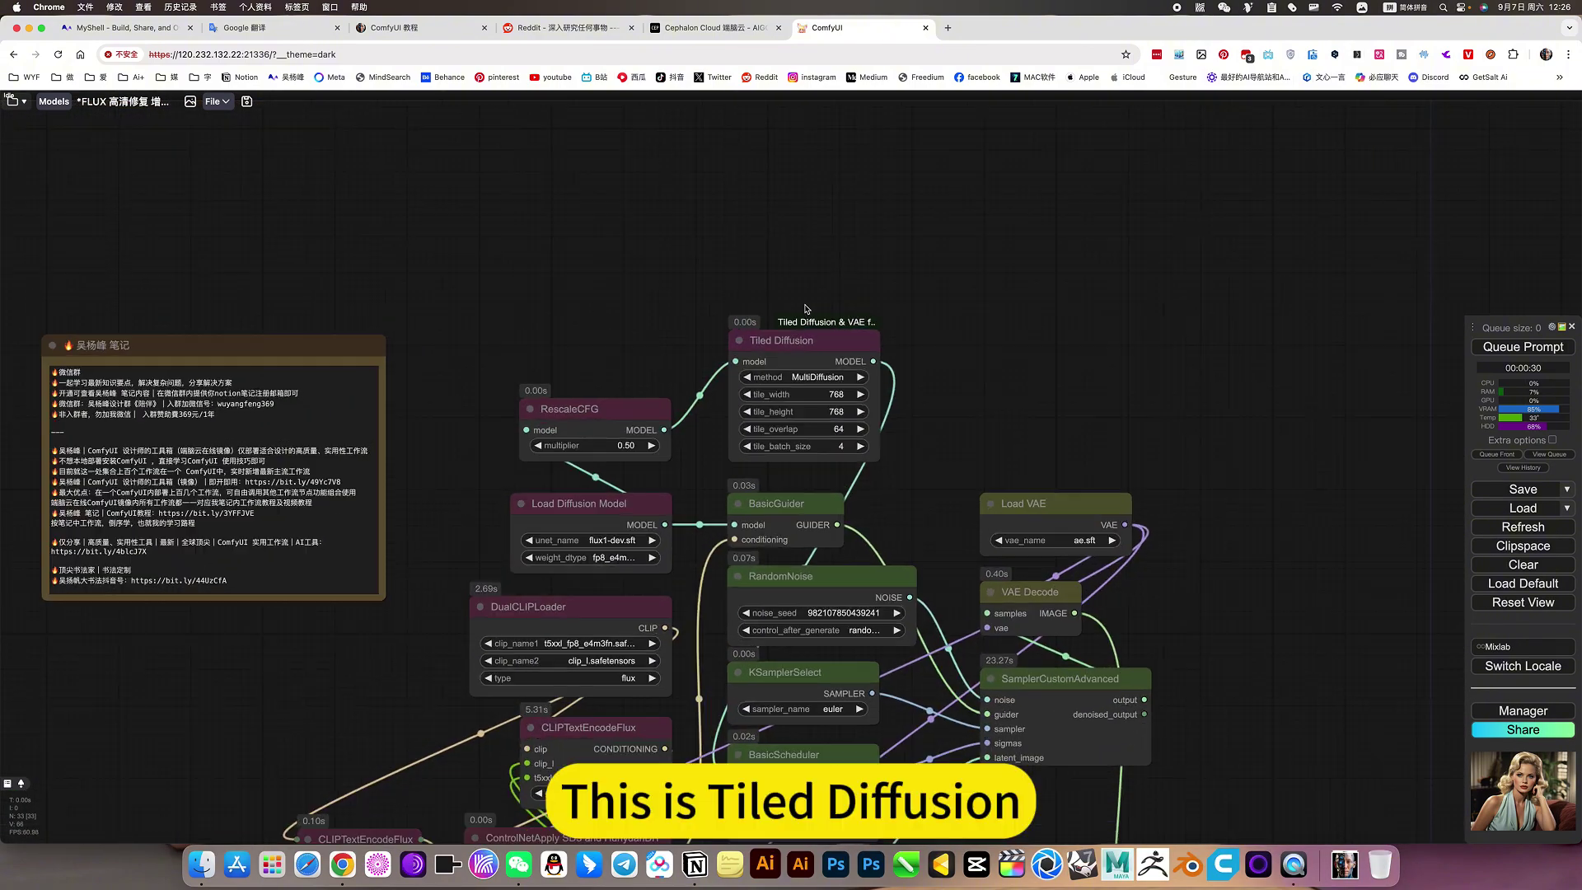
scroll(806, 311, up, 2)
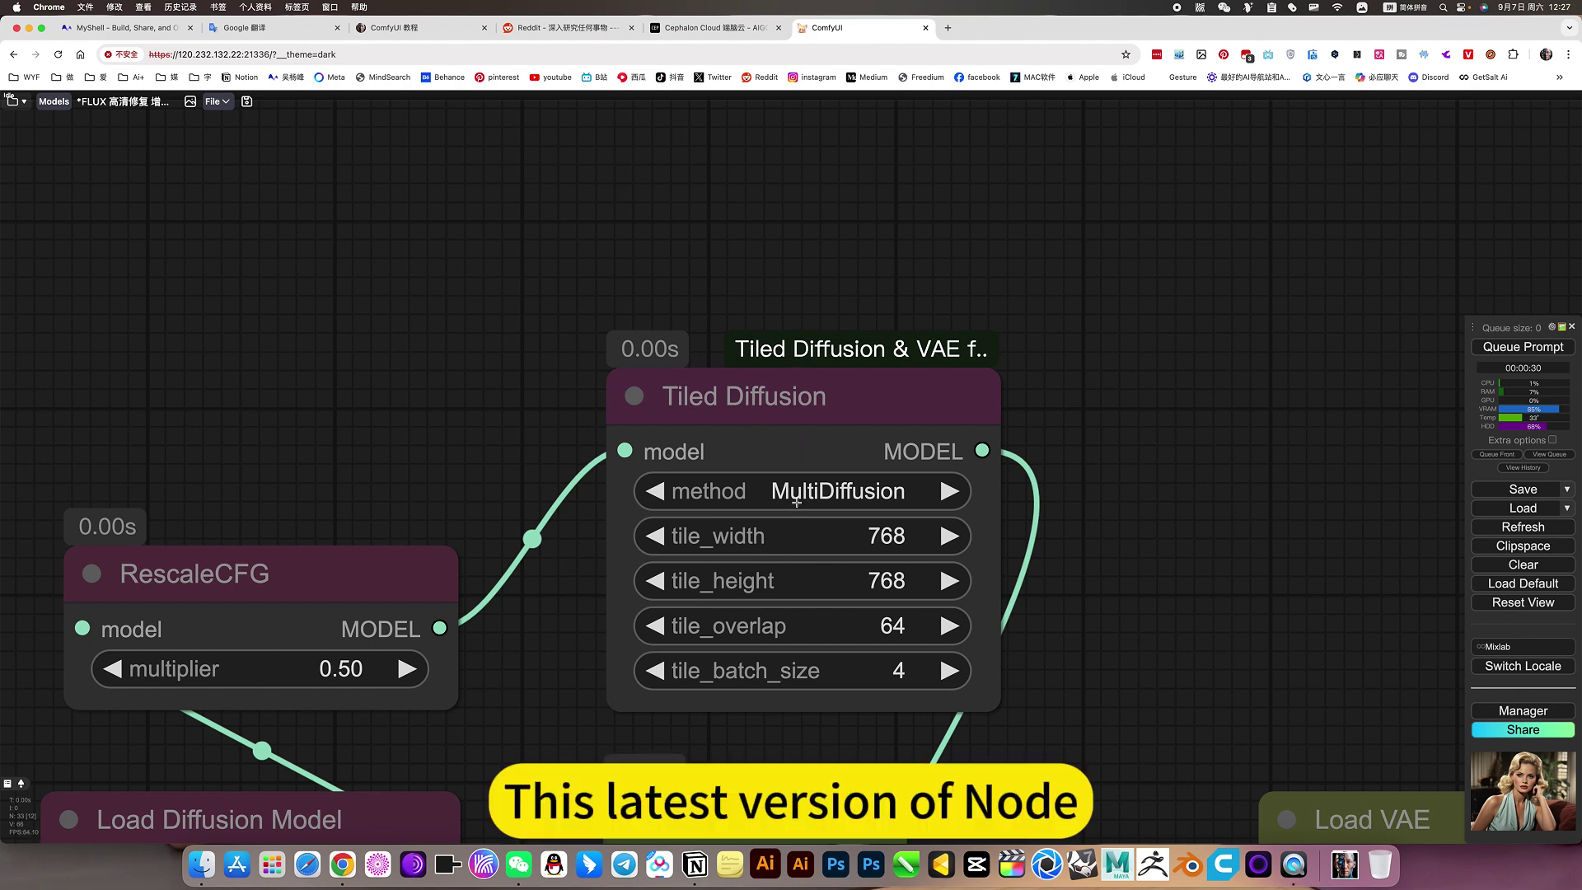
scroll(1154, 580, down, 6)
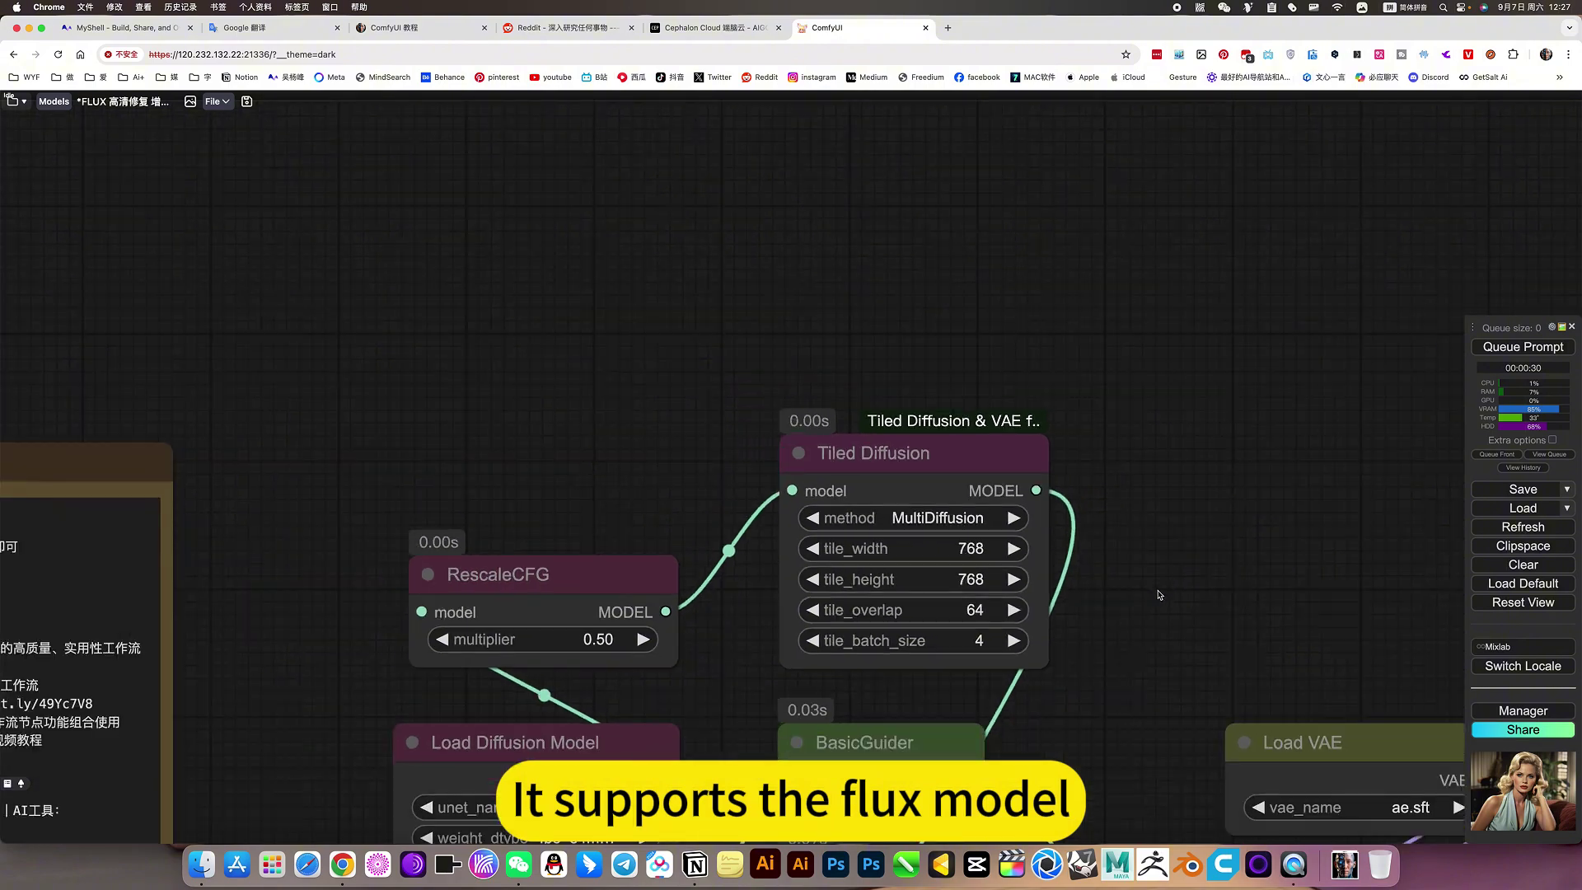
- Look over the Flux model, sampler and ControlNet nodes down to the image loading and prompt nodes
drag(1154, 578, 1059, 168)
scroll(571, 575, down, 4)
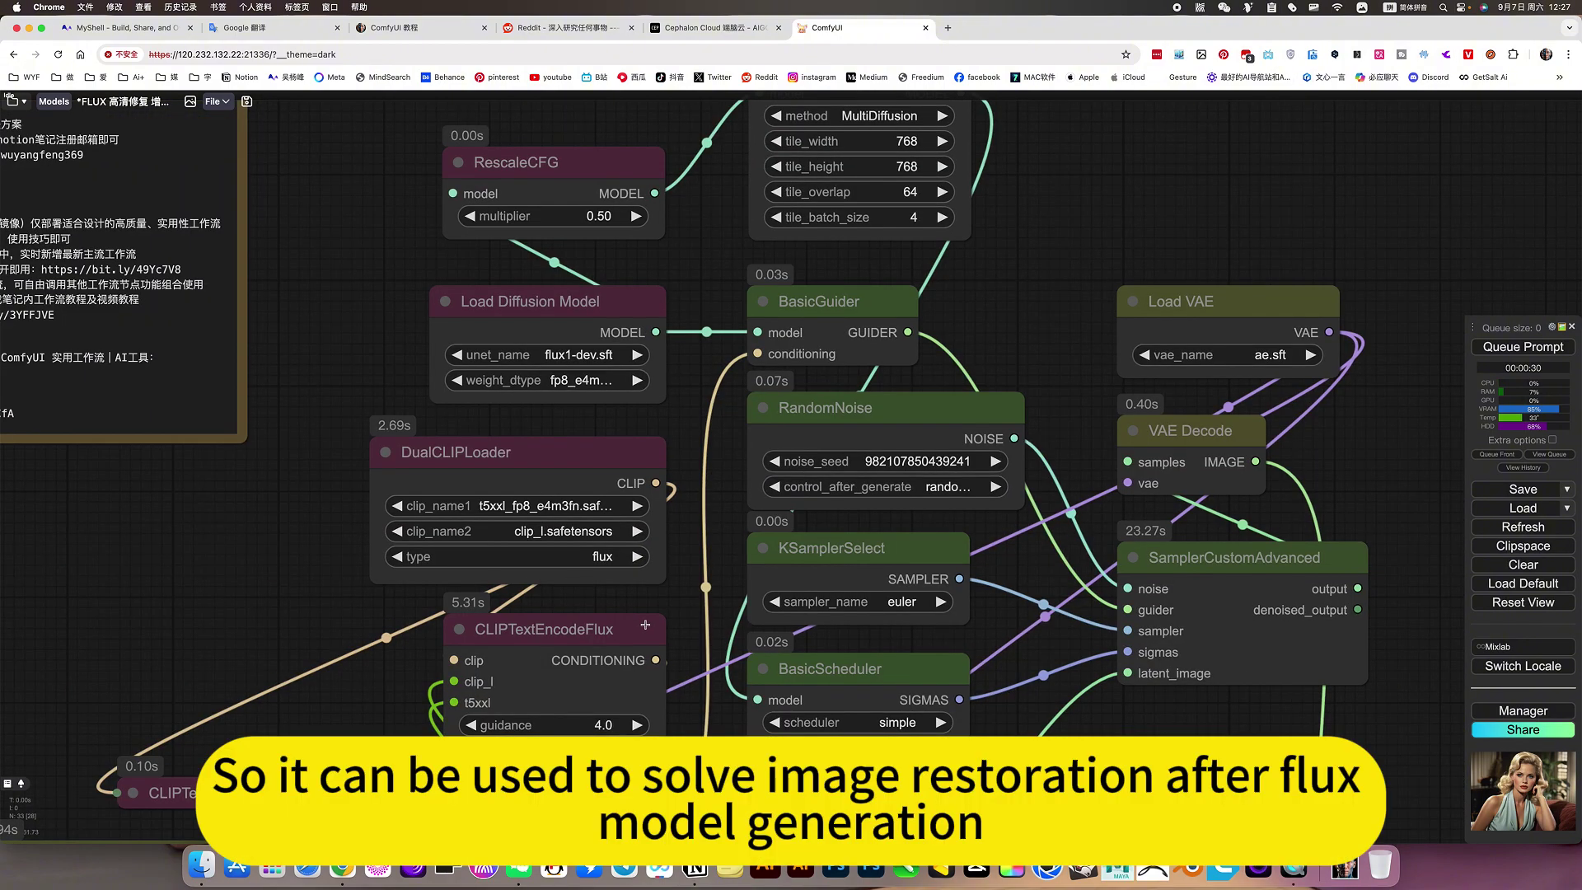
scroll(475, 640, down, 5)
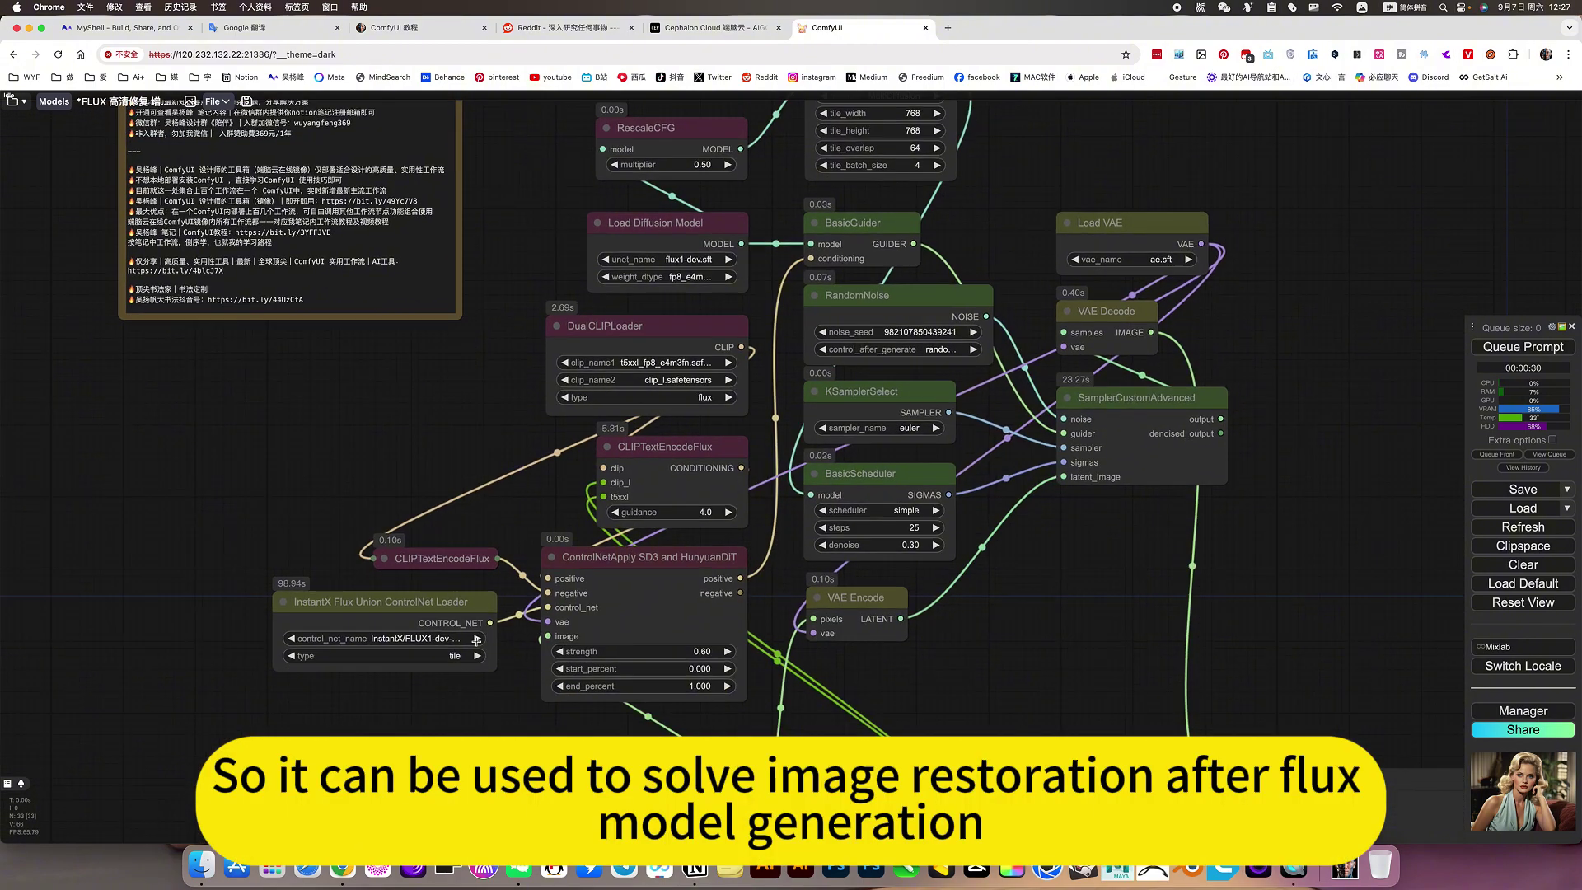
scroll(381, 643, up, 10)
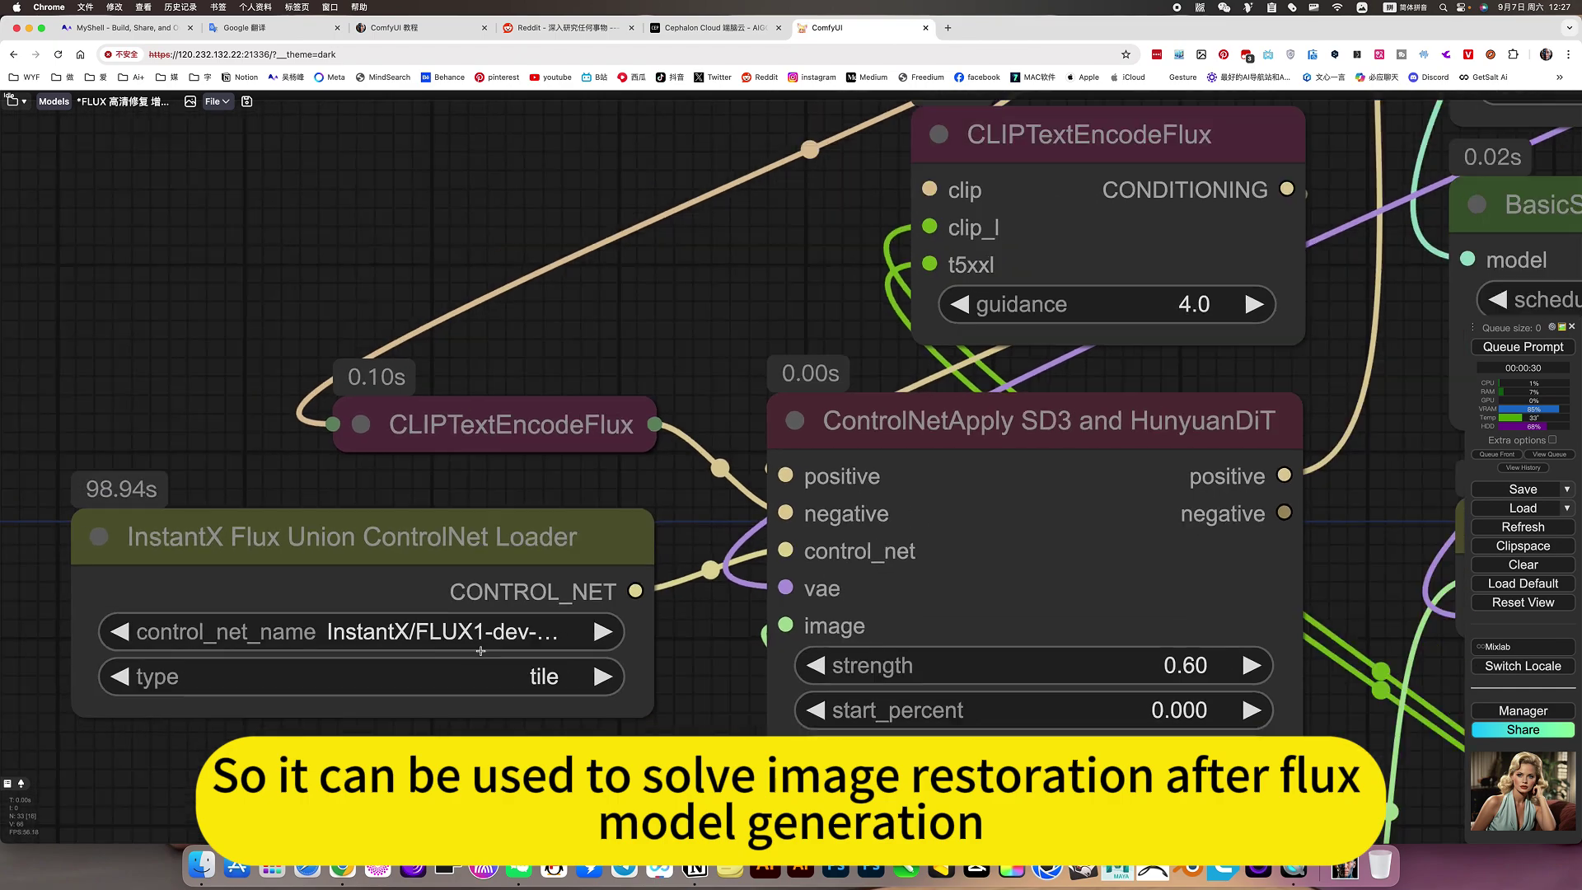
scroll(481, 651, down, 7)
scroll(480, 651, down, 5)
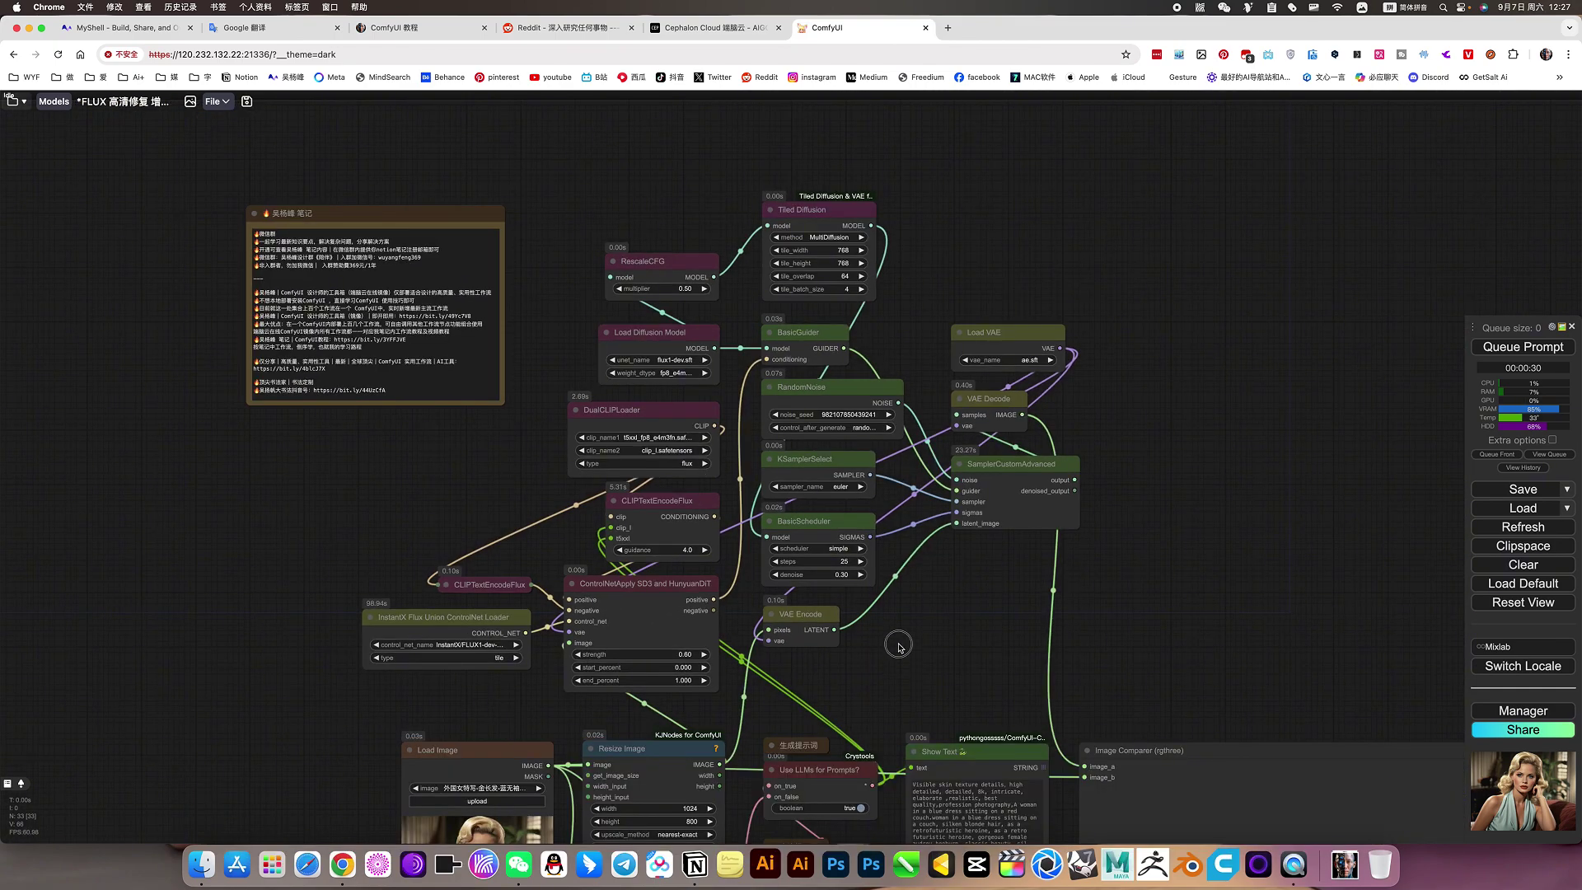
scroll(898, 646, down, 5)
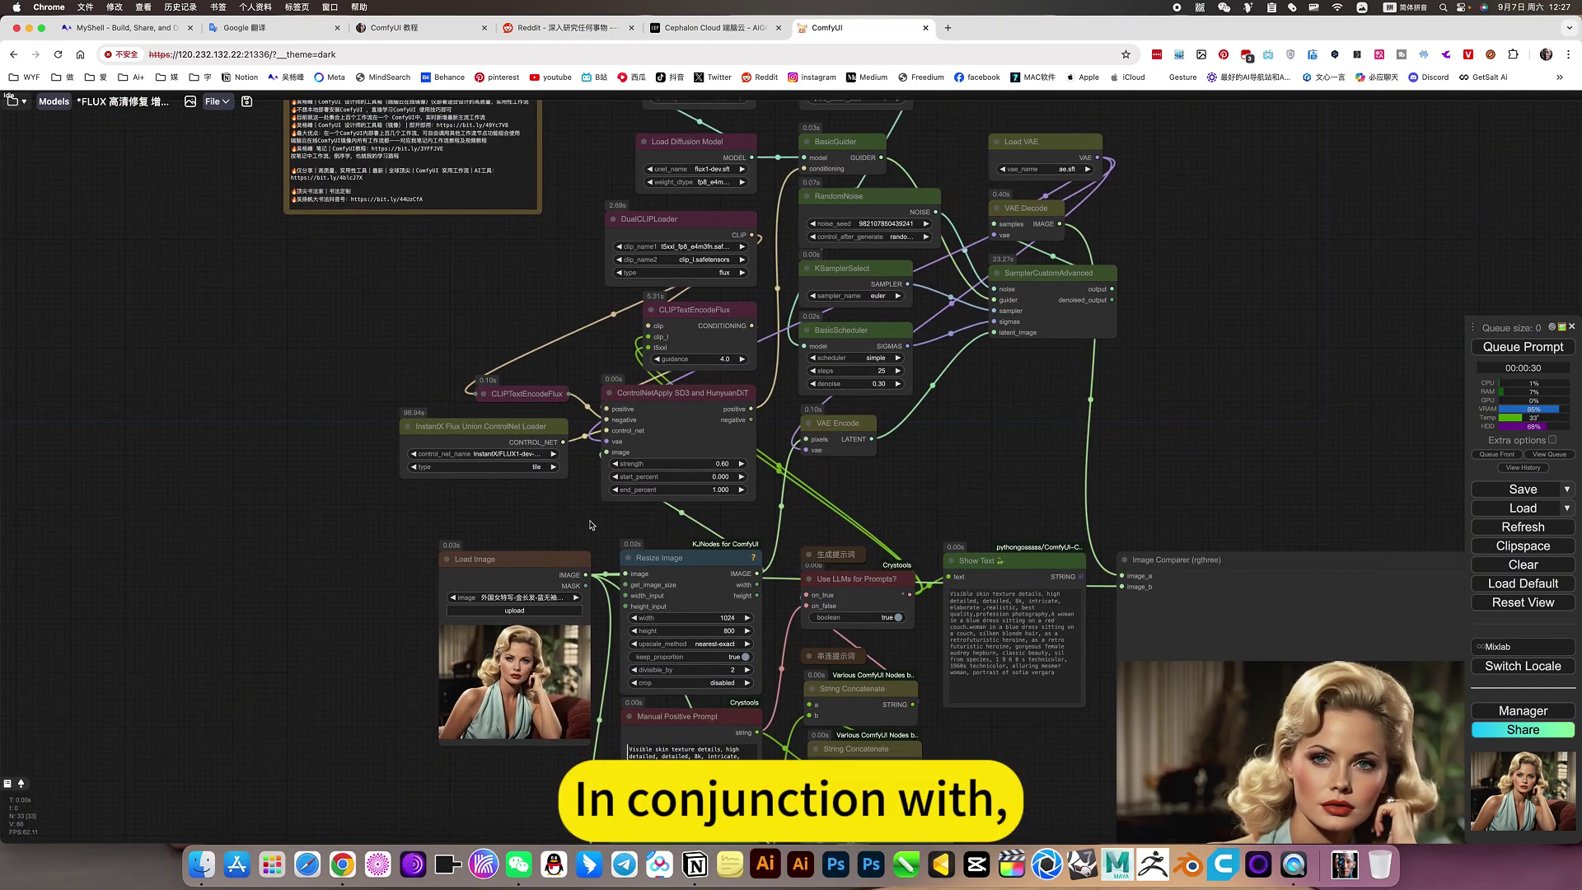
scroll(596, 461, down, 4)
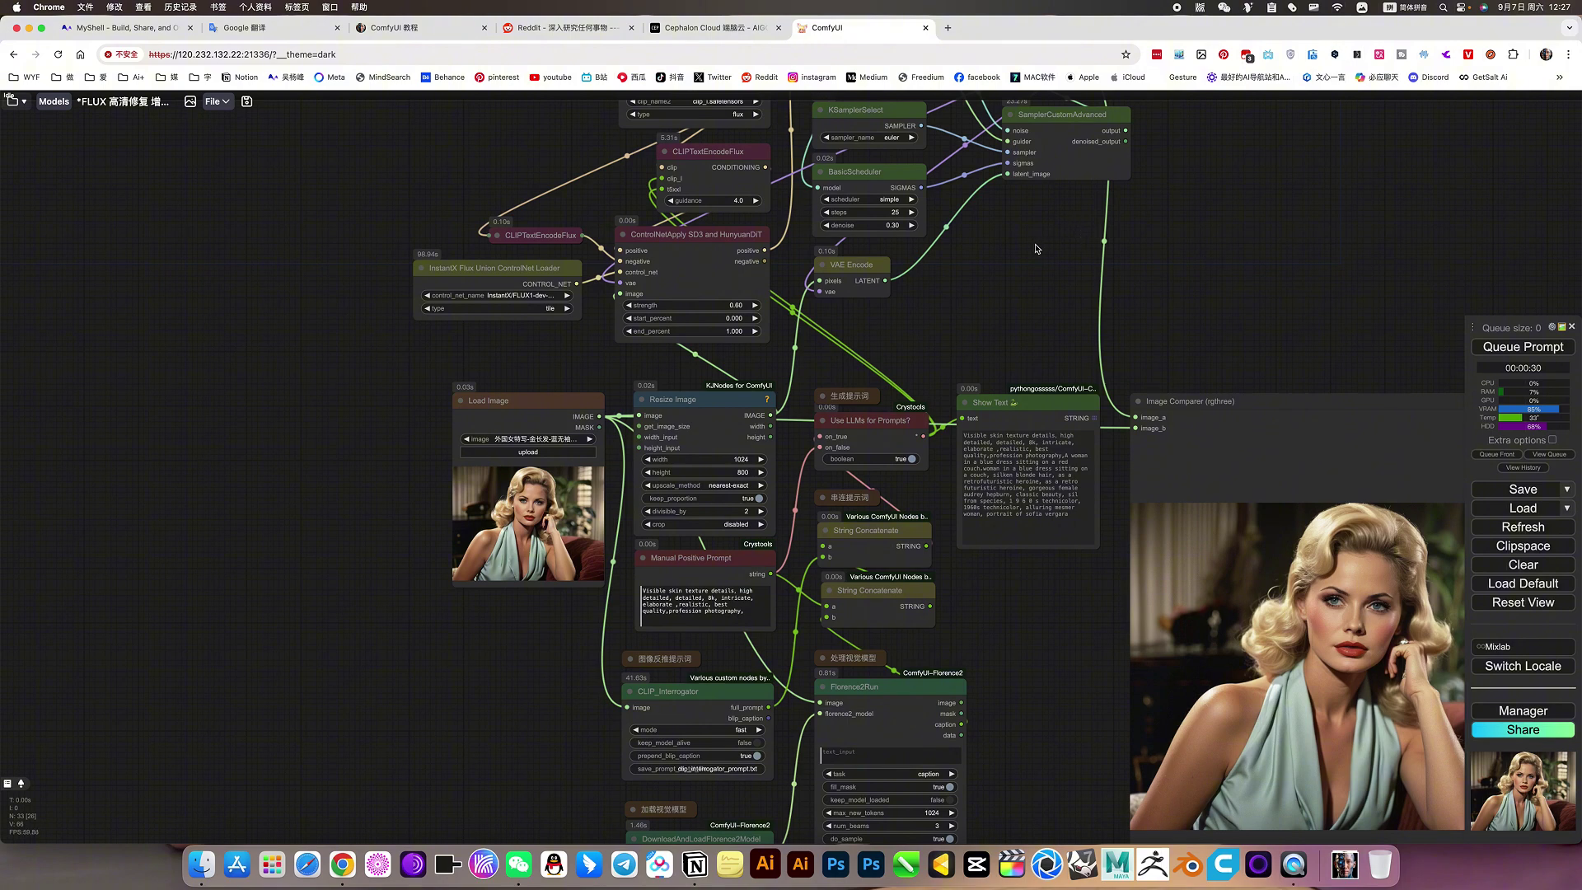
- Check the ControlNet models offered in the InstantX Flux Union ControlNet Loader and close the list without choosing one
drag(1040, 284, 1145, 433)
scroll(671, 433, up, 8)
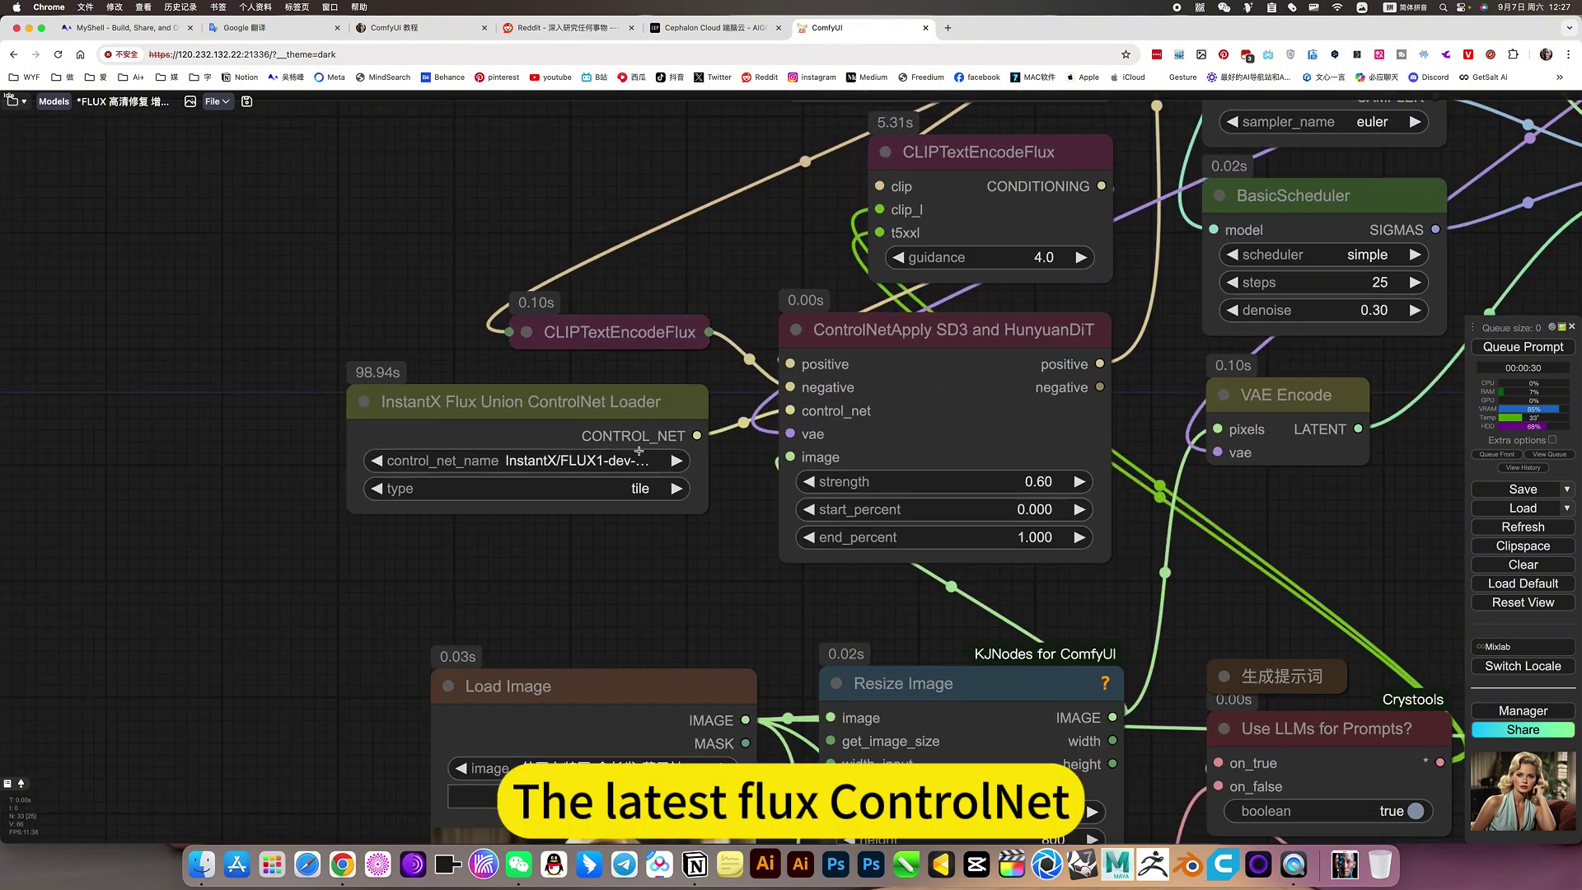
scroll(638, 451, up, 4)
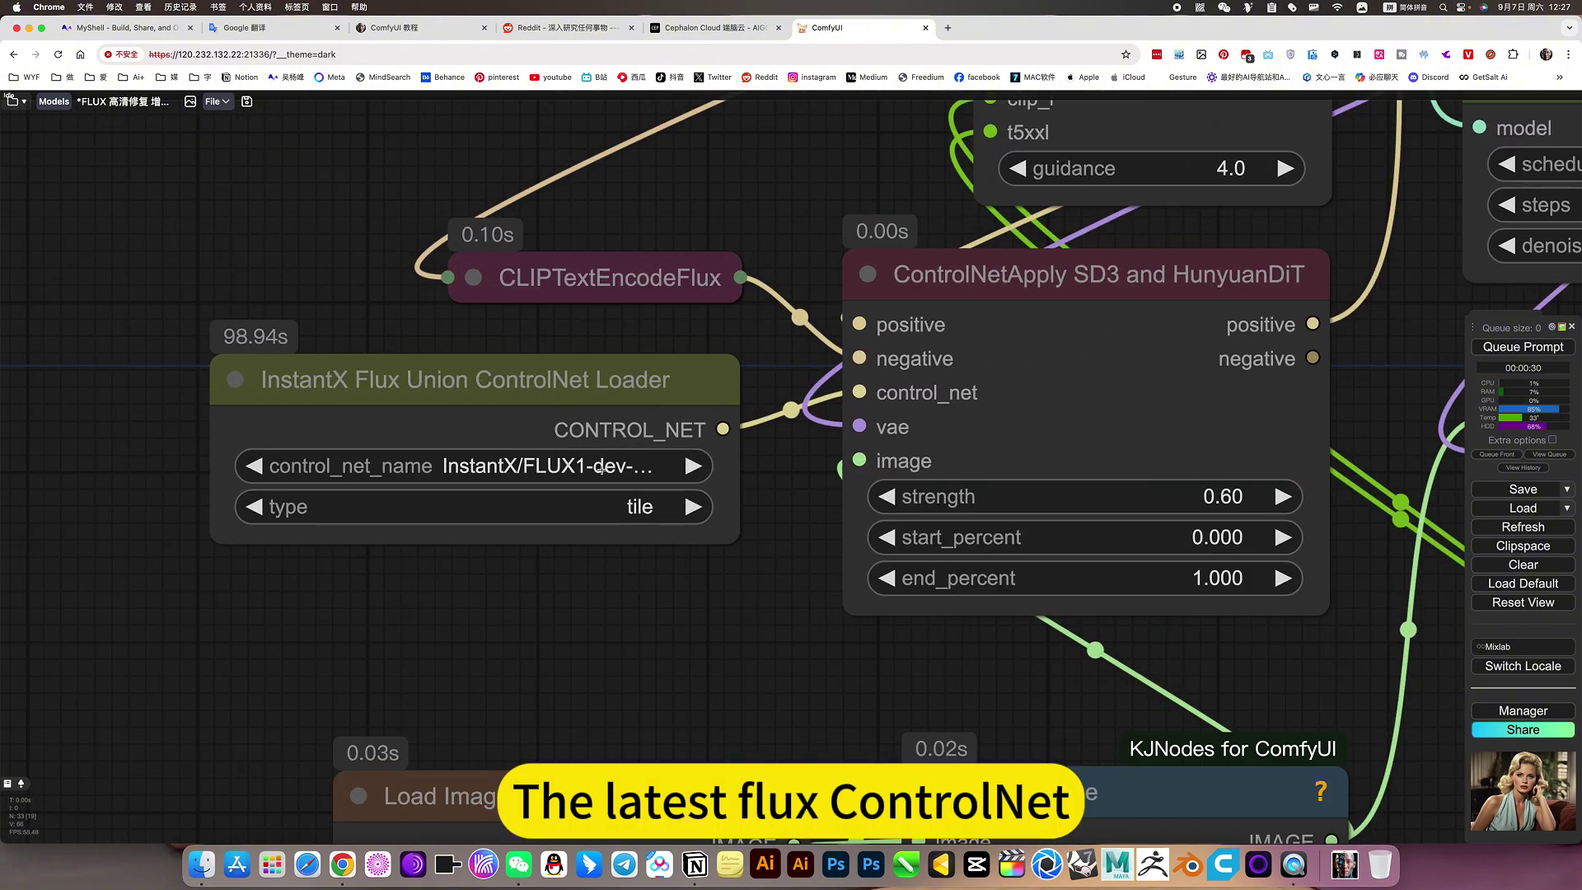
click(601, 467)
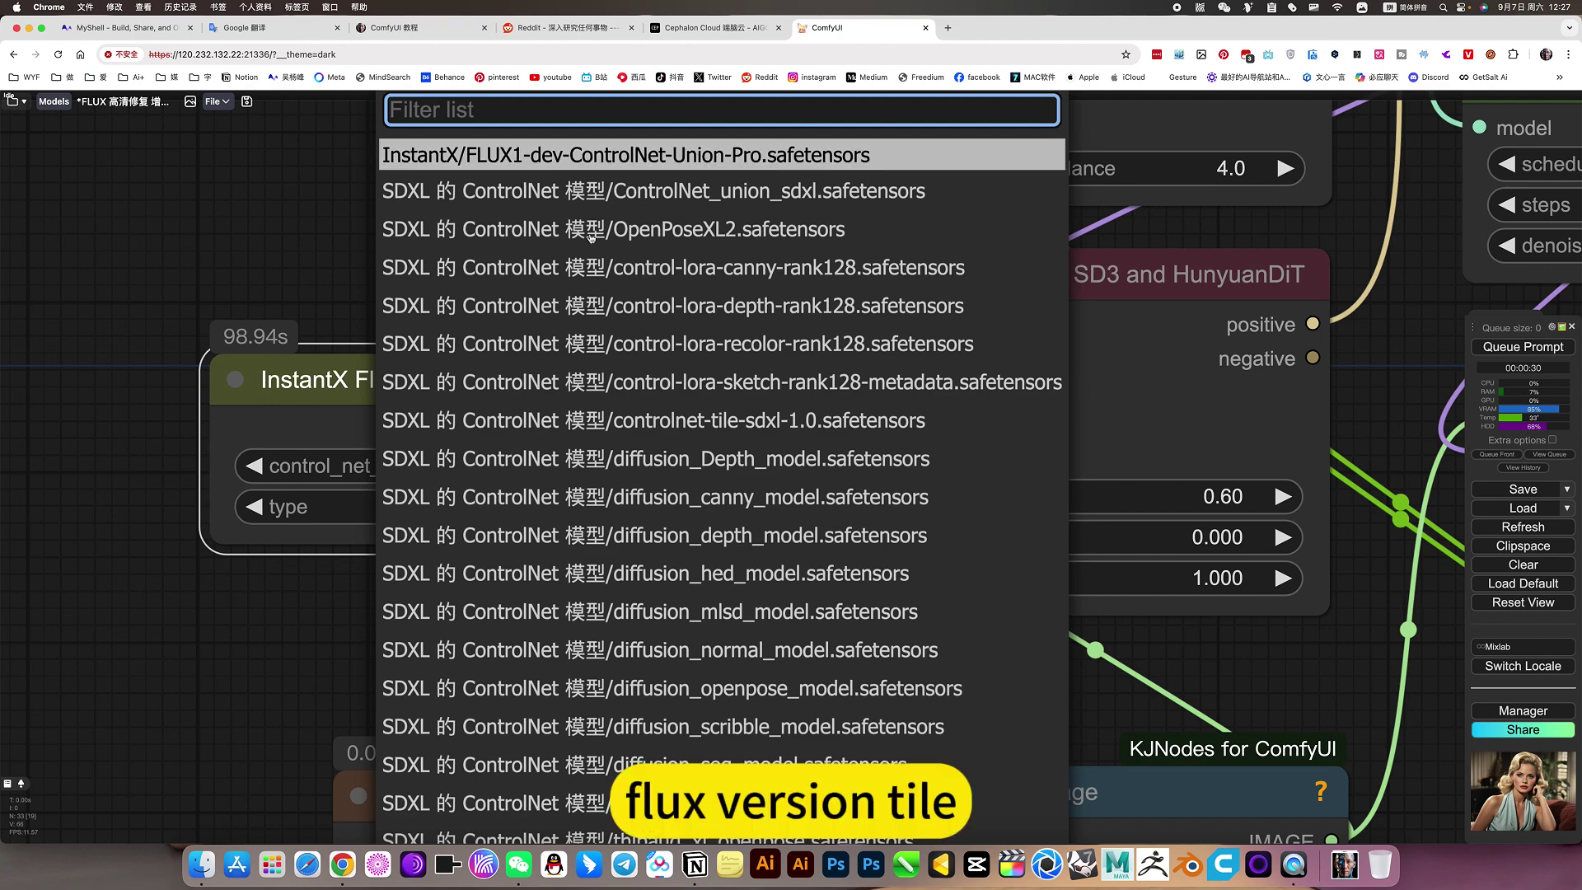
click(264, 662)
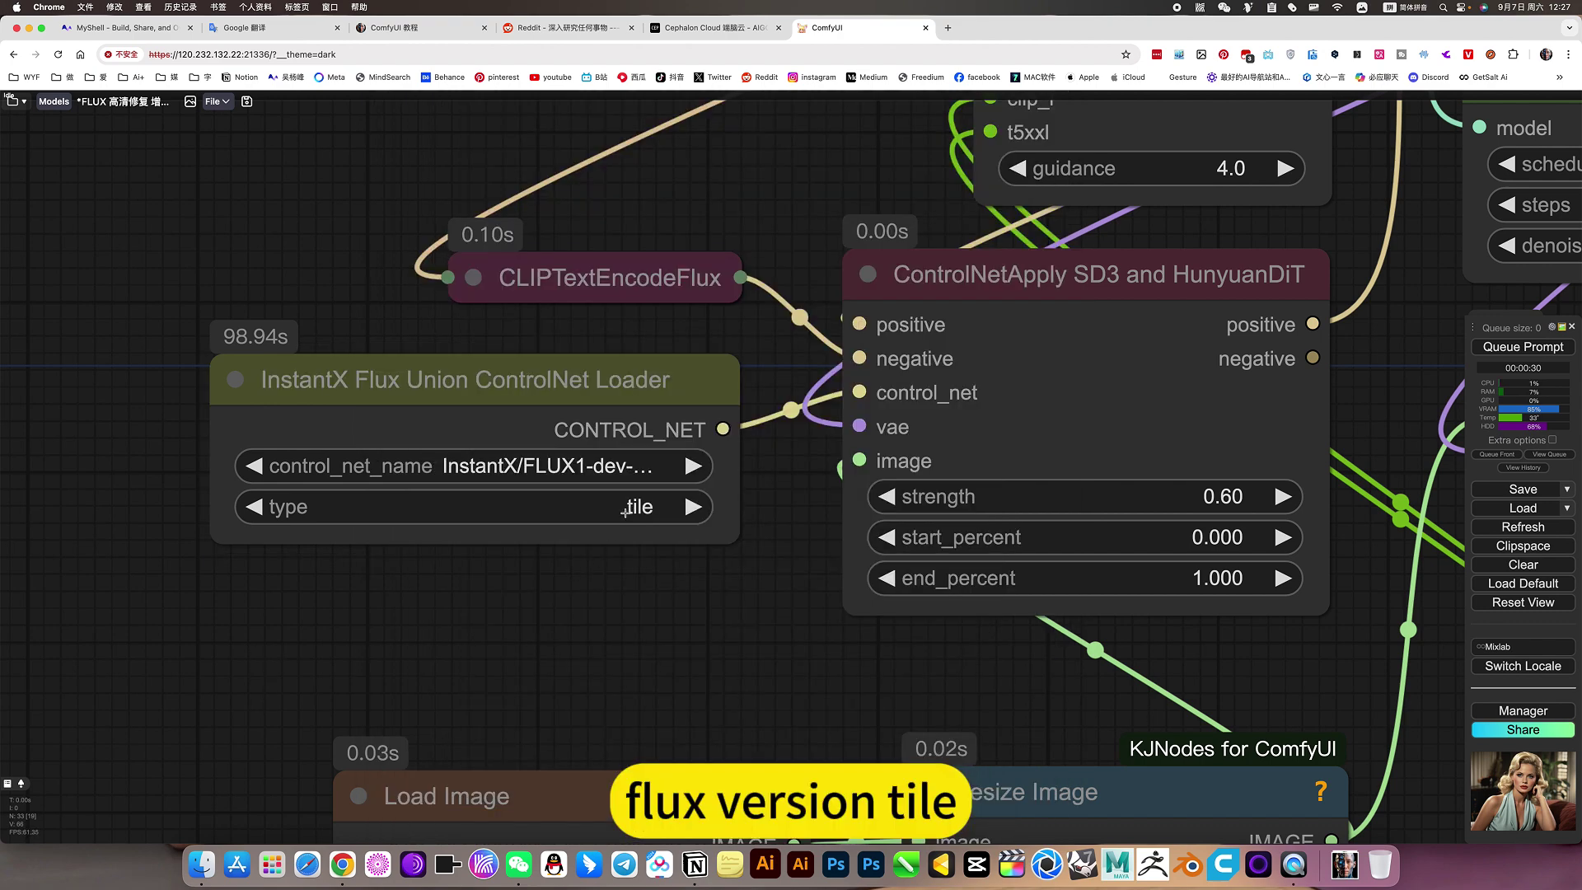
scroll(639, 639, down, 10)
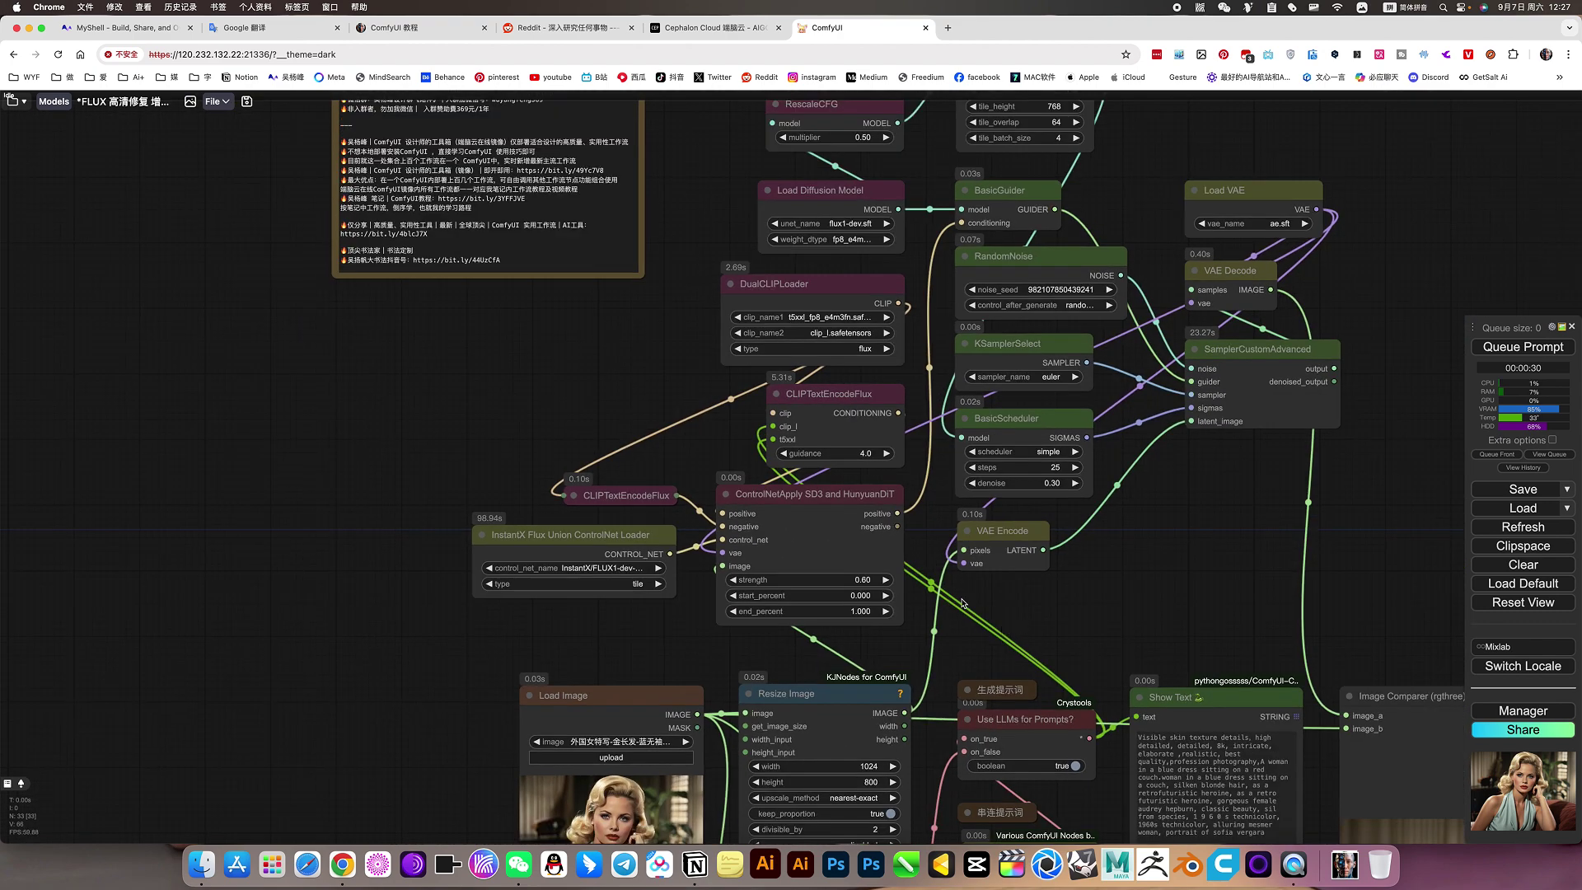
- Review how the ControlNet, VAE Encode, image resizing and prompt nodes connect through to the Image Comparer
scroll(961, 602, up, 5)
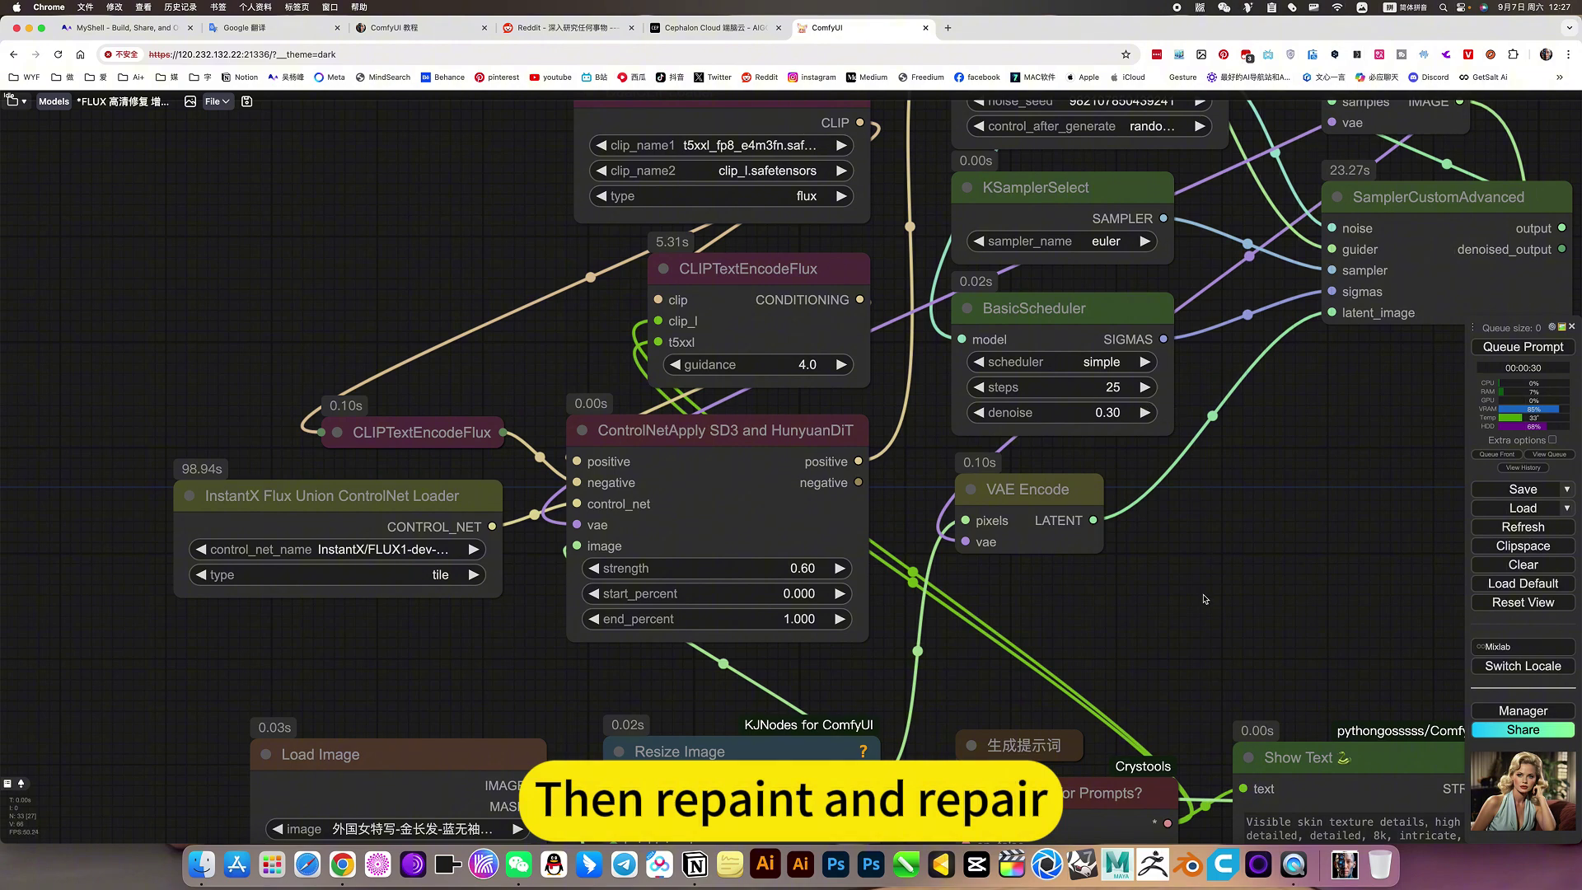
scroll(1205, 599, down, 5)
drag(1207, 666, 970, 352)
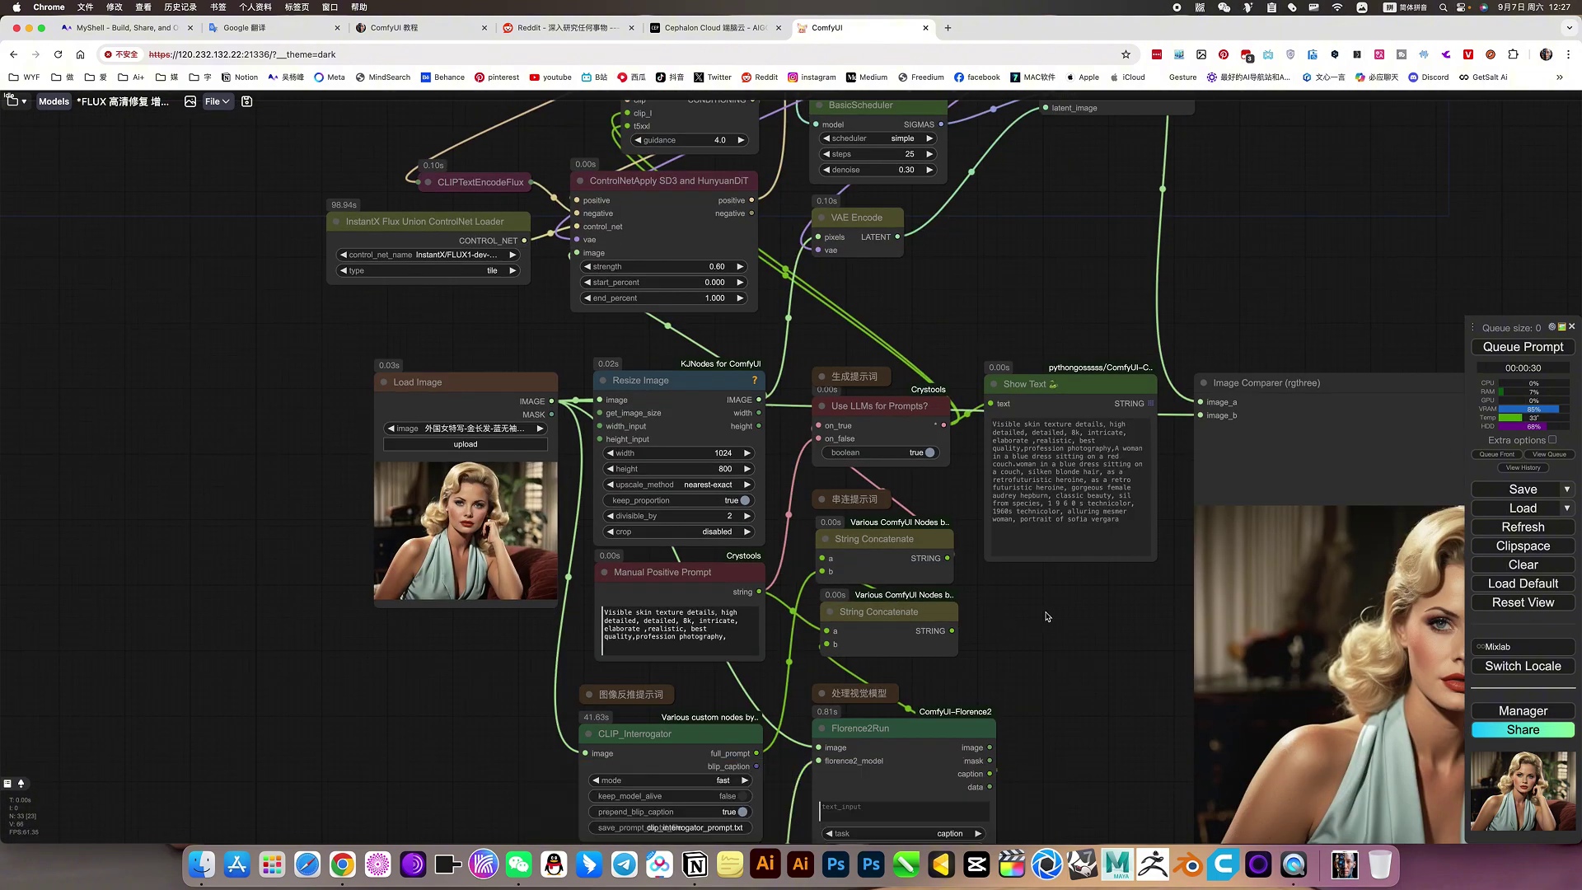
drag(997, 534, 990, 513)
scroll(1037, 613, down, 3)
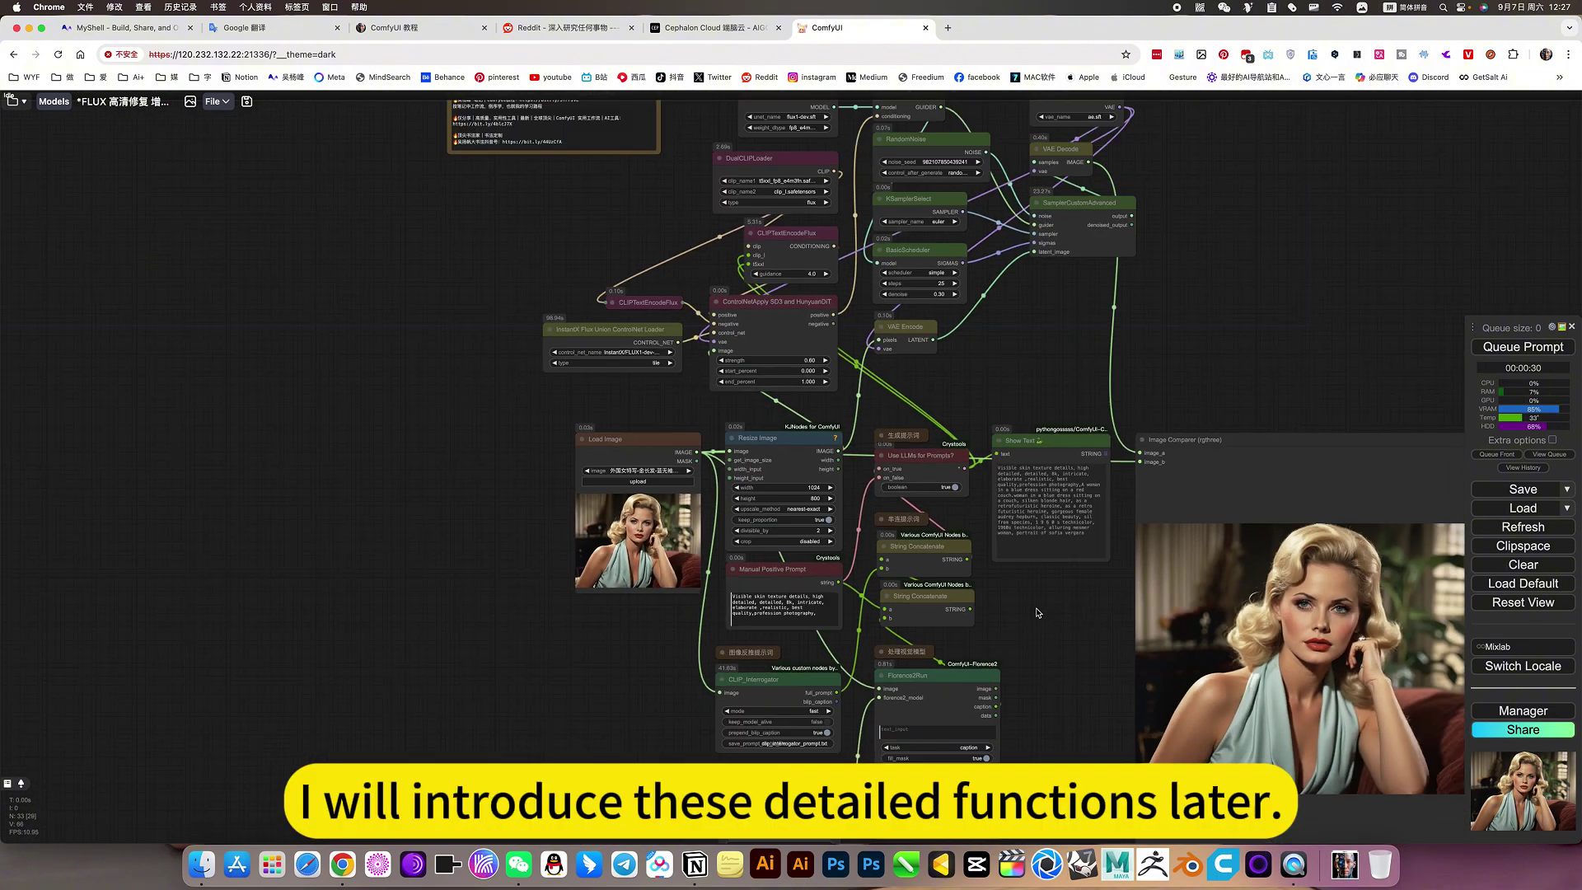
drag(1027, 607, 975, 582)
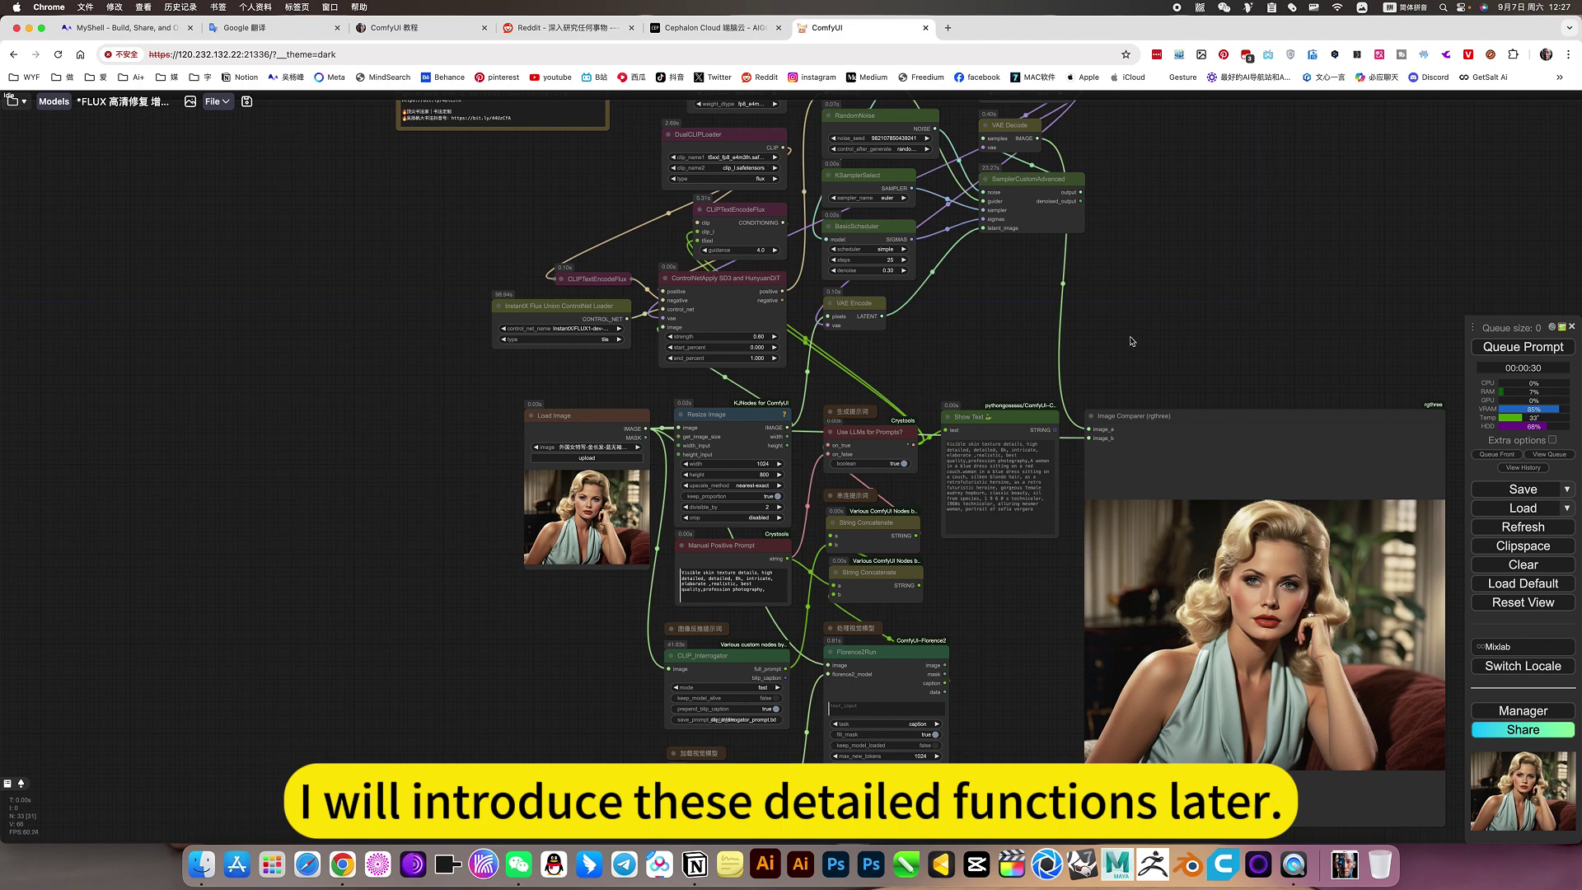
scroll(1136, 335, up, 2)
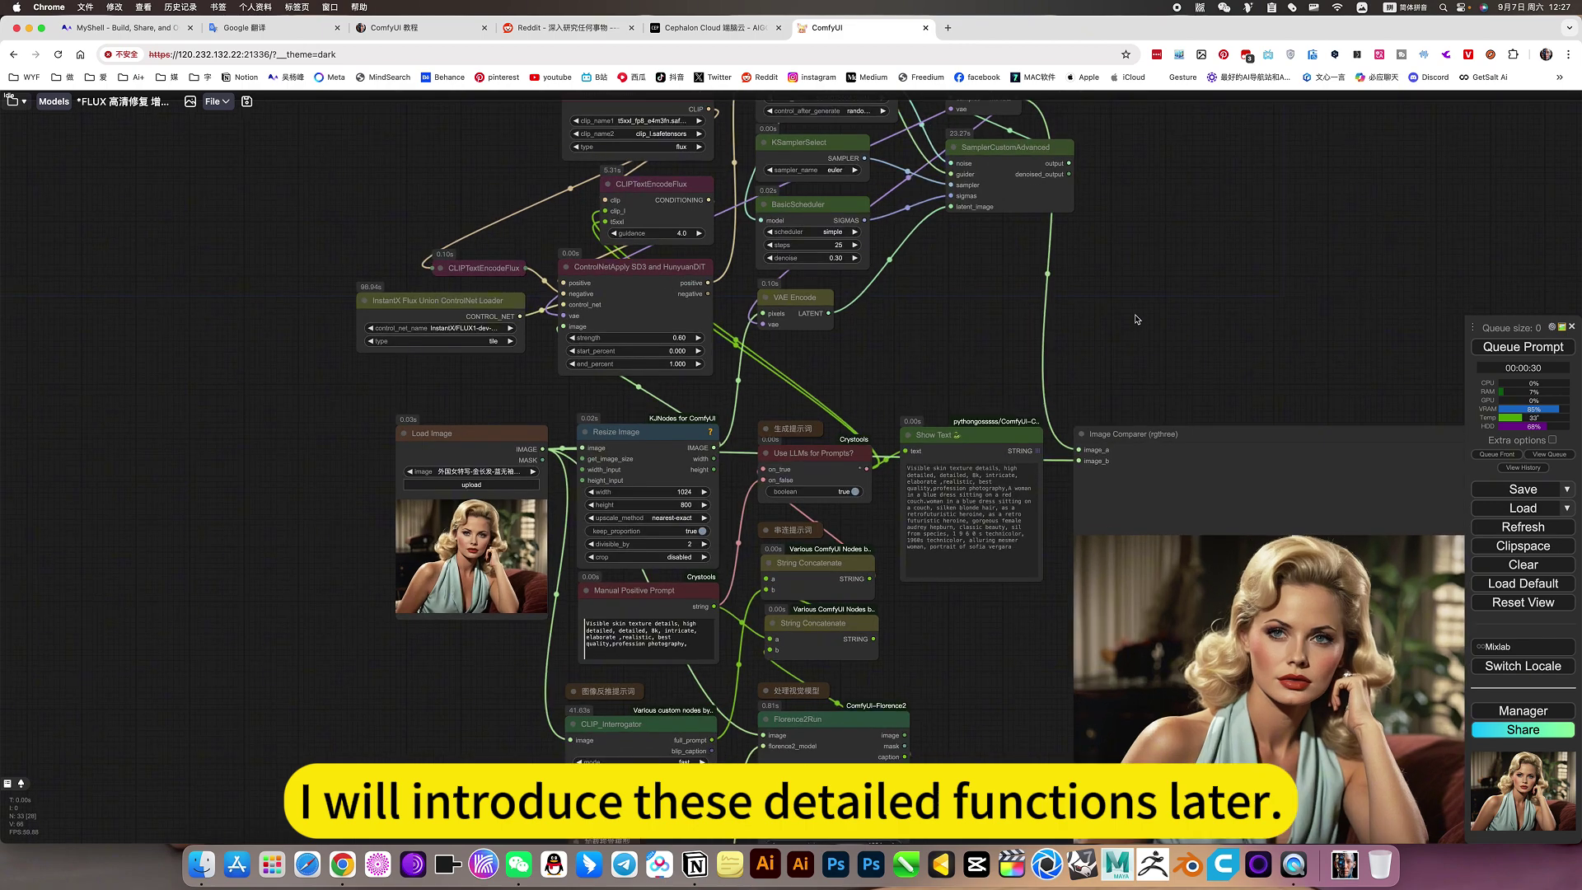
drag(1136, 319, 1090, 357)
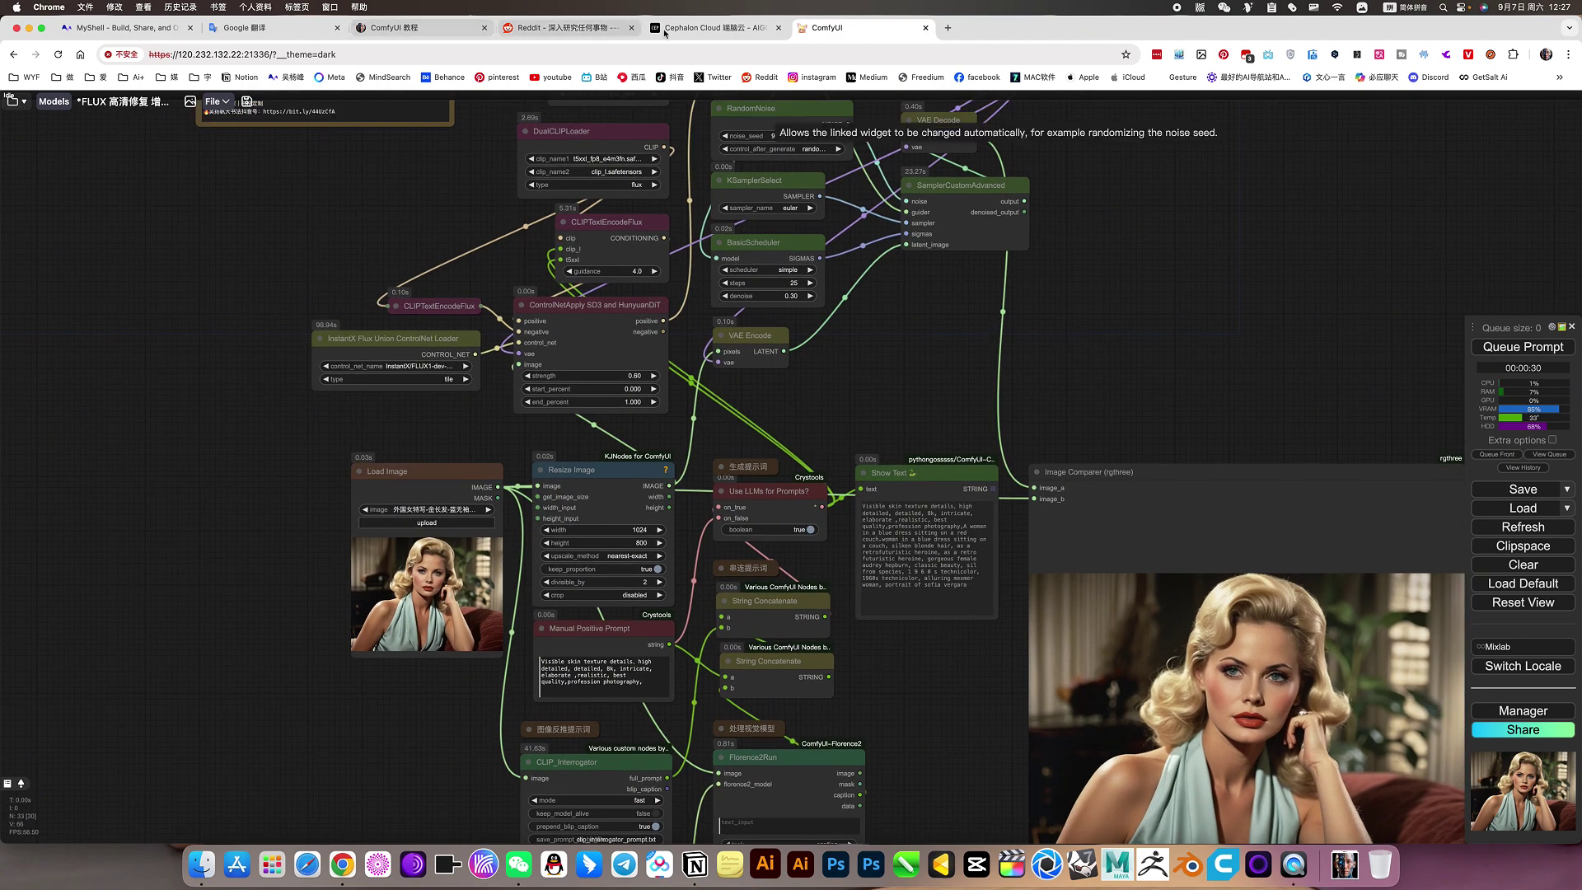
- View the AIGC applications page on the Cephalon Cloud site and return to the ComfyUI workflow
click(712, 30)
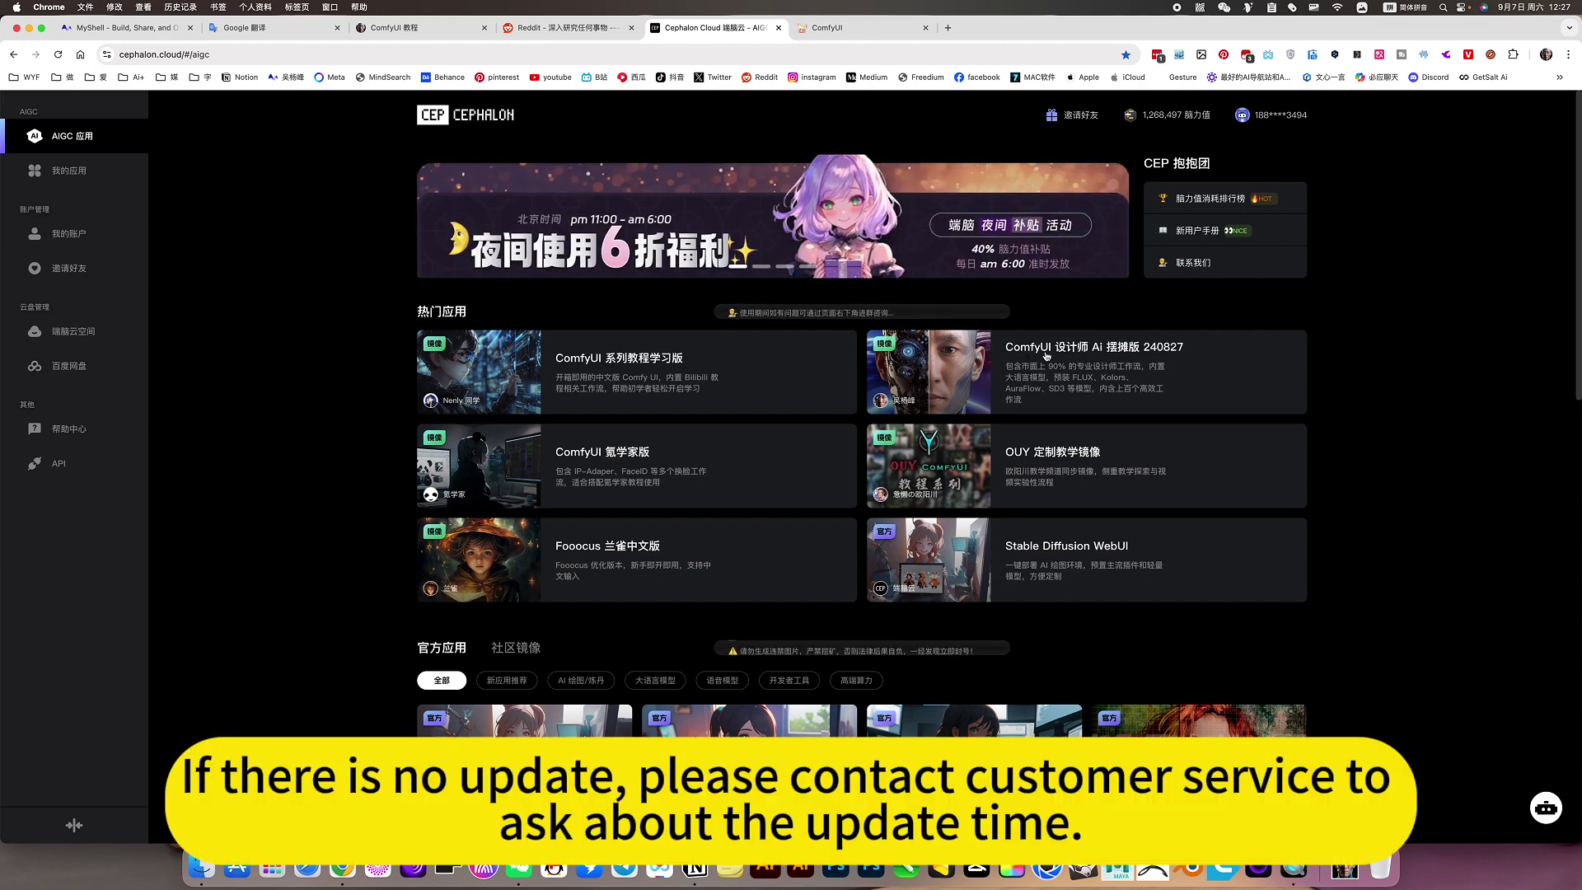
click(822, 27)
- Browse the saved workflows in the author's workspace folder and close the workspace list
click(12, 103)
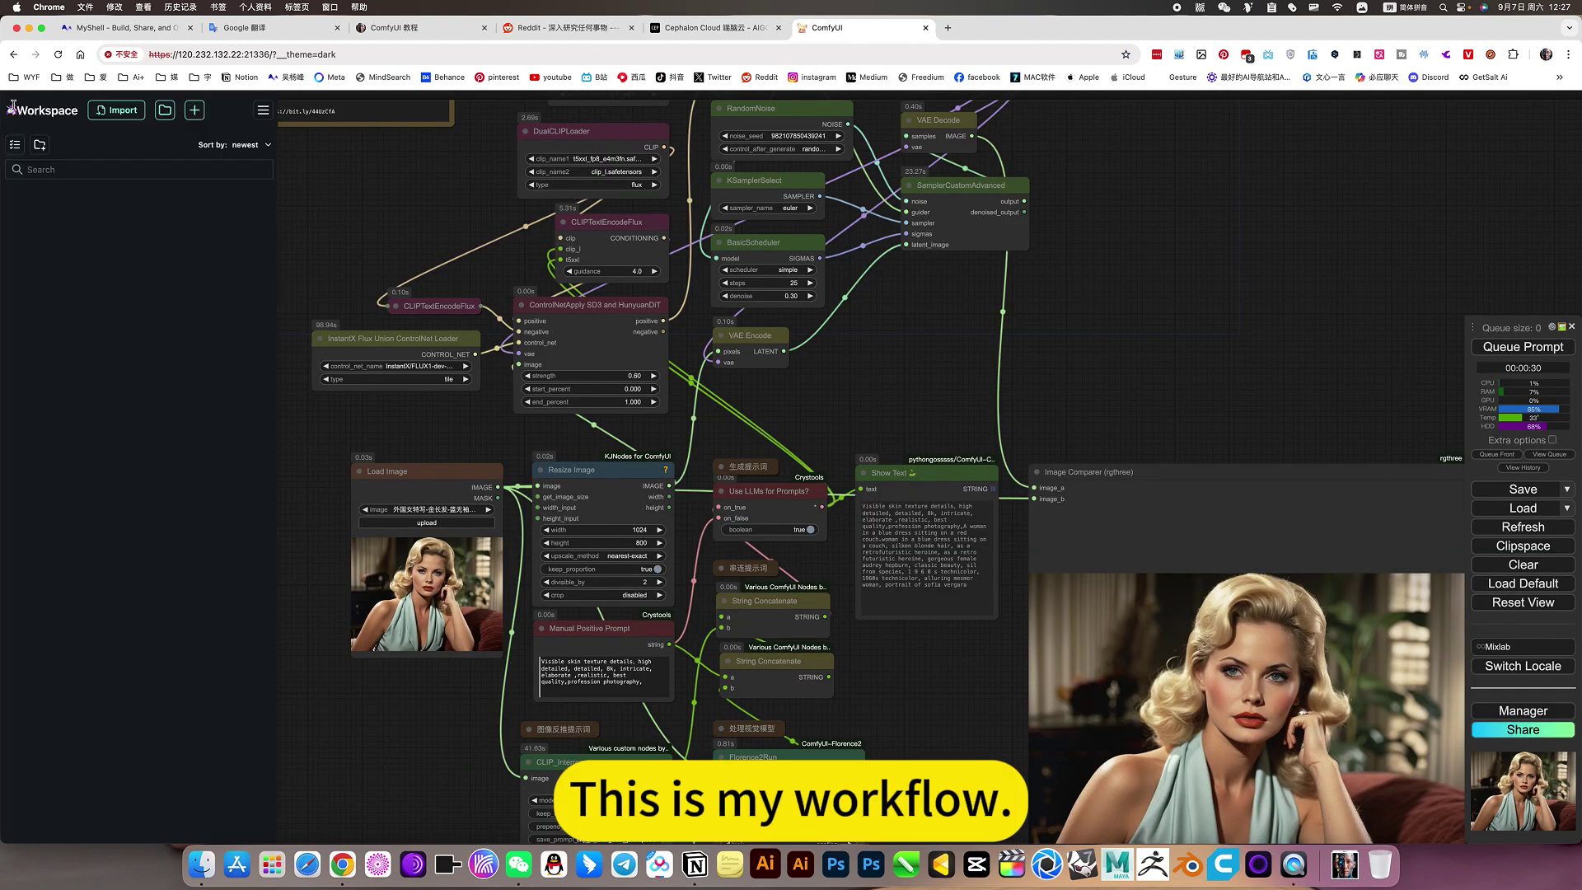
scroll(212, 229, up, 5)
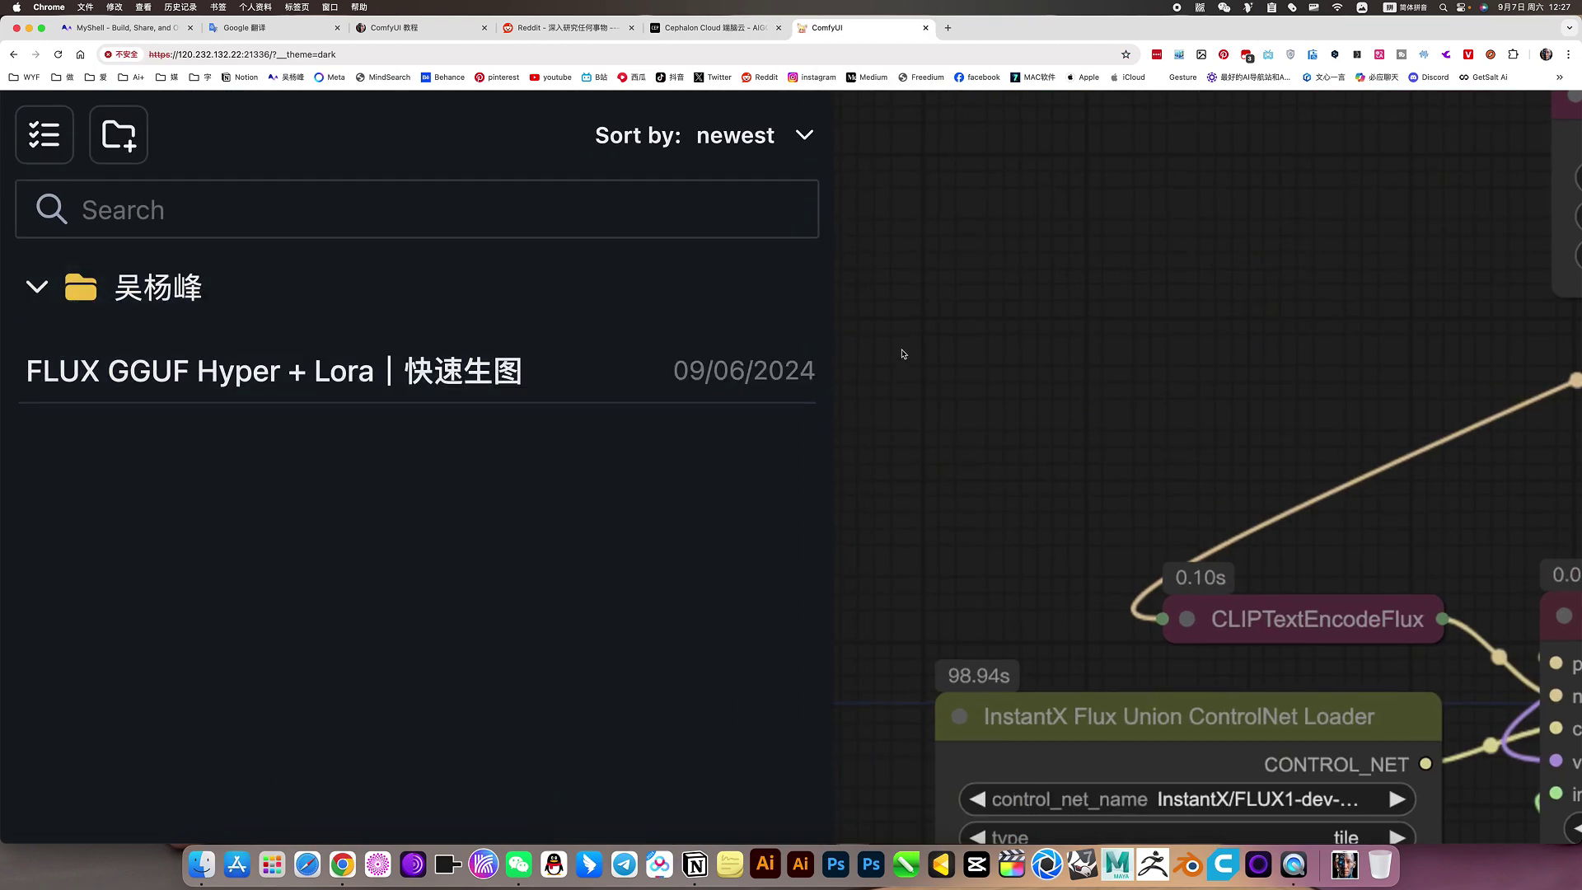
scroll(903, 355, down, 5)
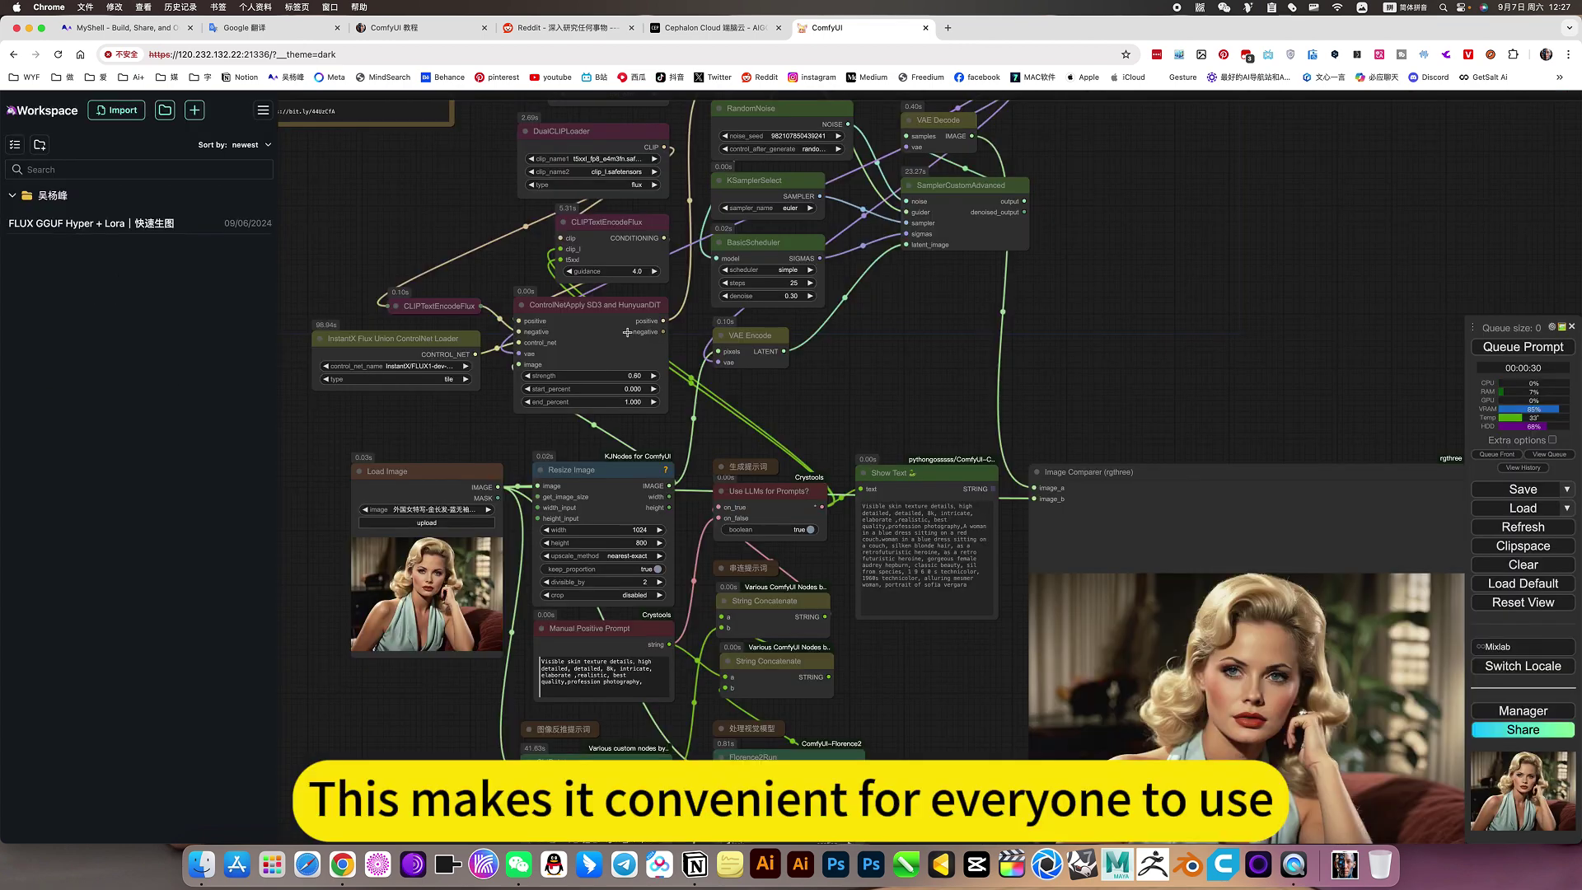
click(29, 203)
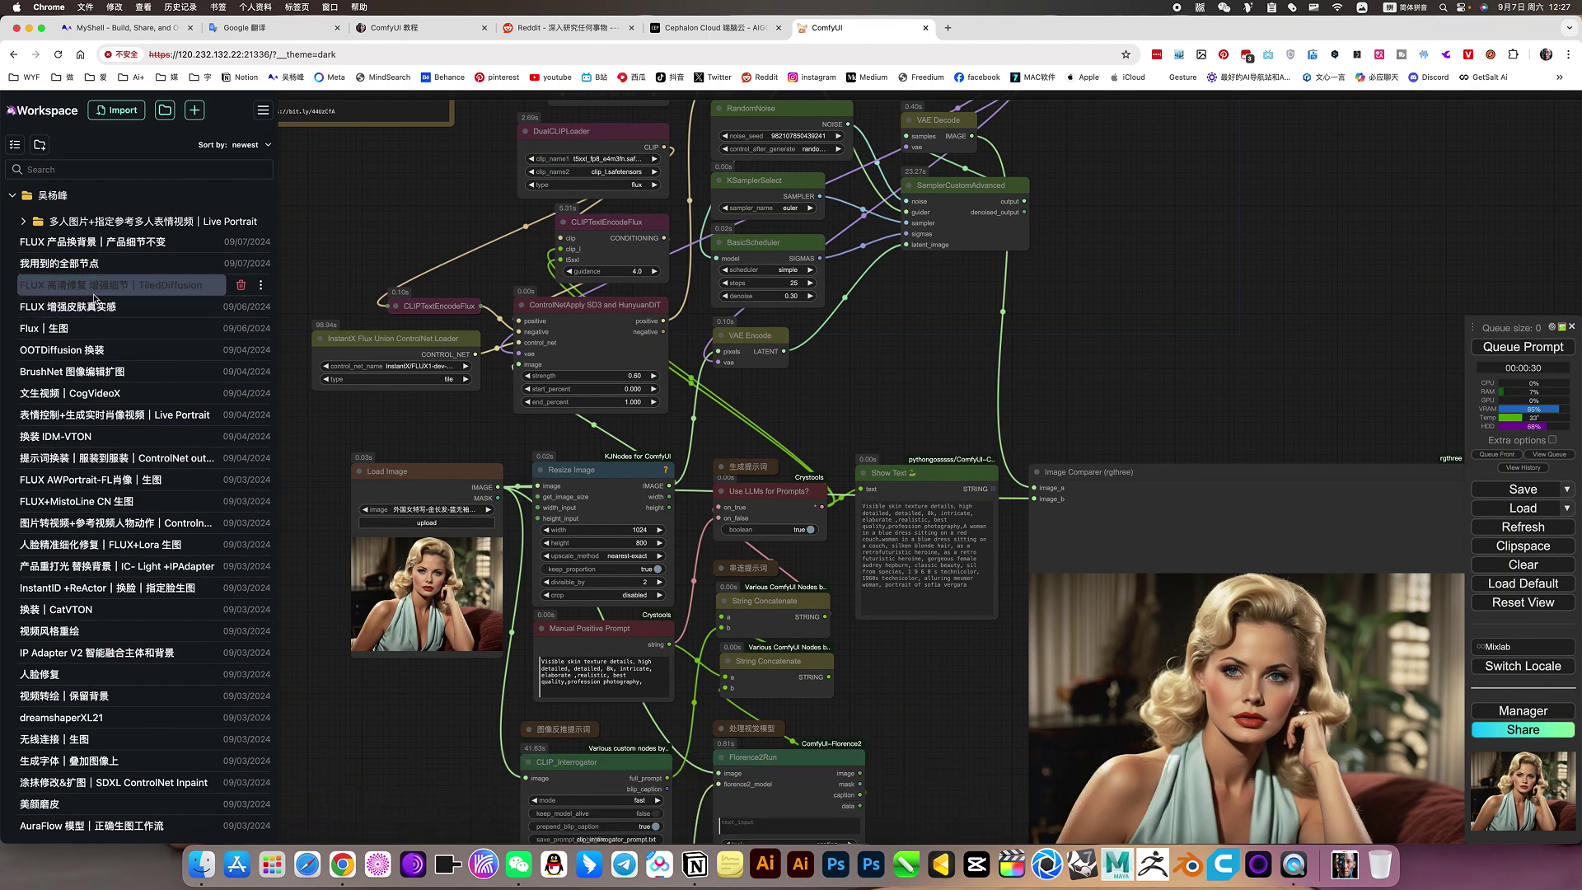
click(898, 397)
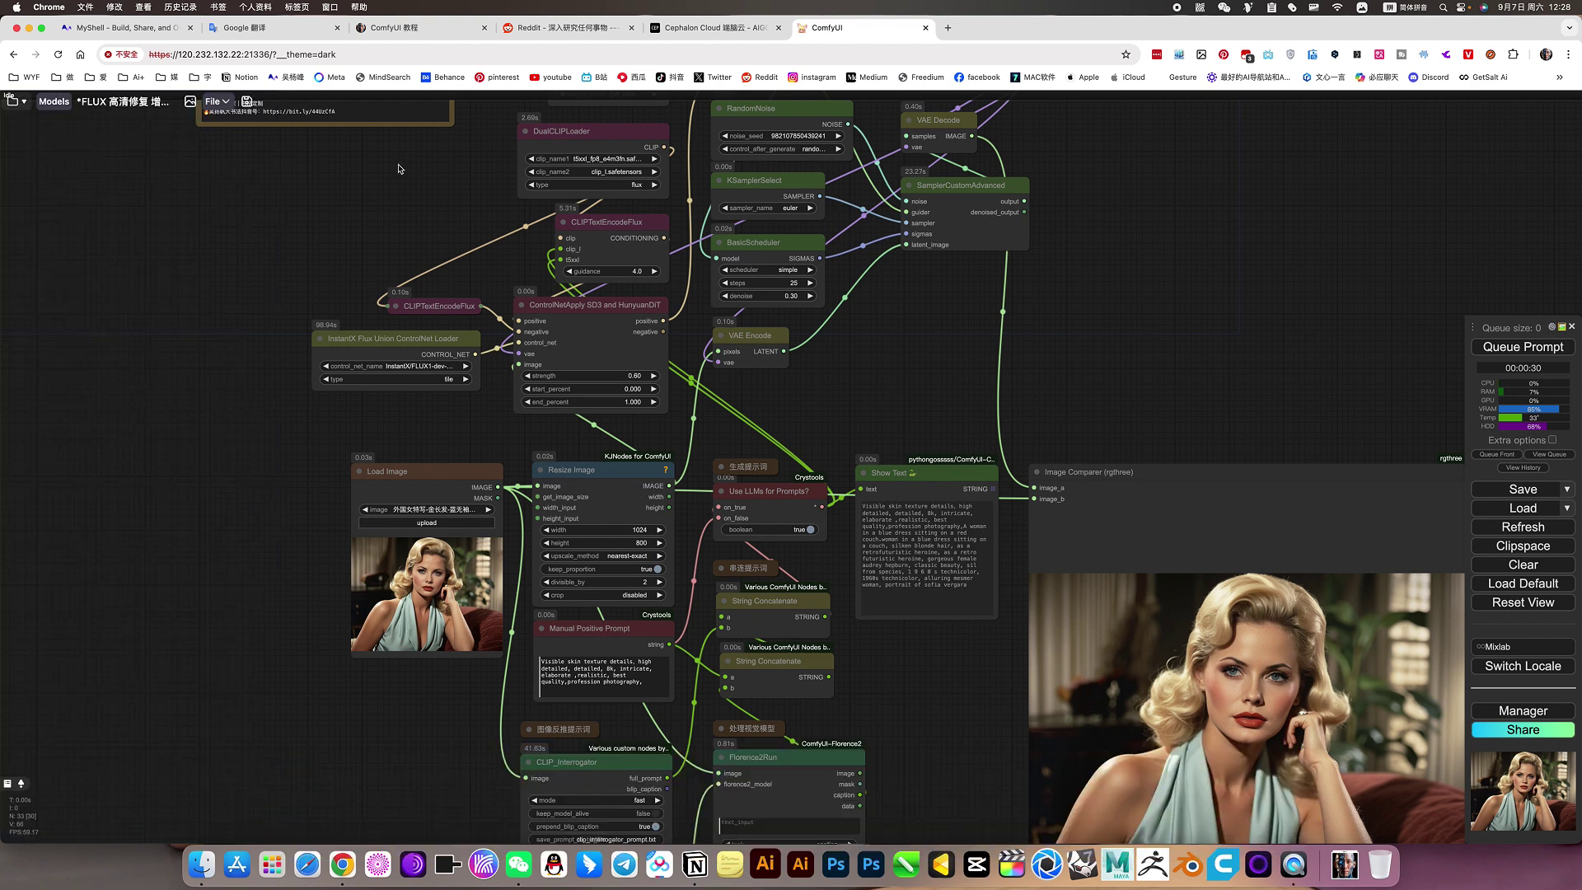
- Switch to the ComfyUI 教程 notes in Notion, collapse the TiledDiffusion download settings, and revisit the page's ComfyUI 教程 entry
click(404, 31)
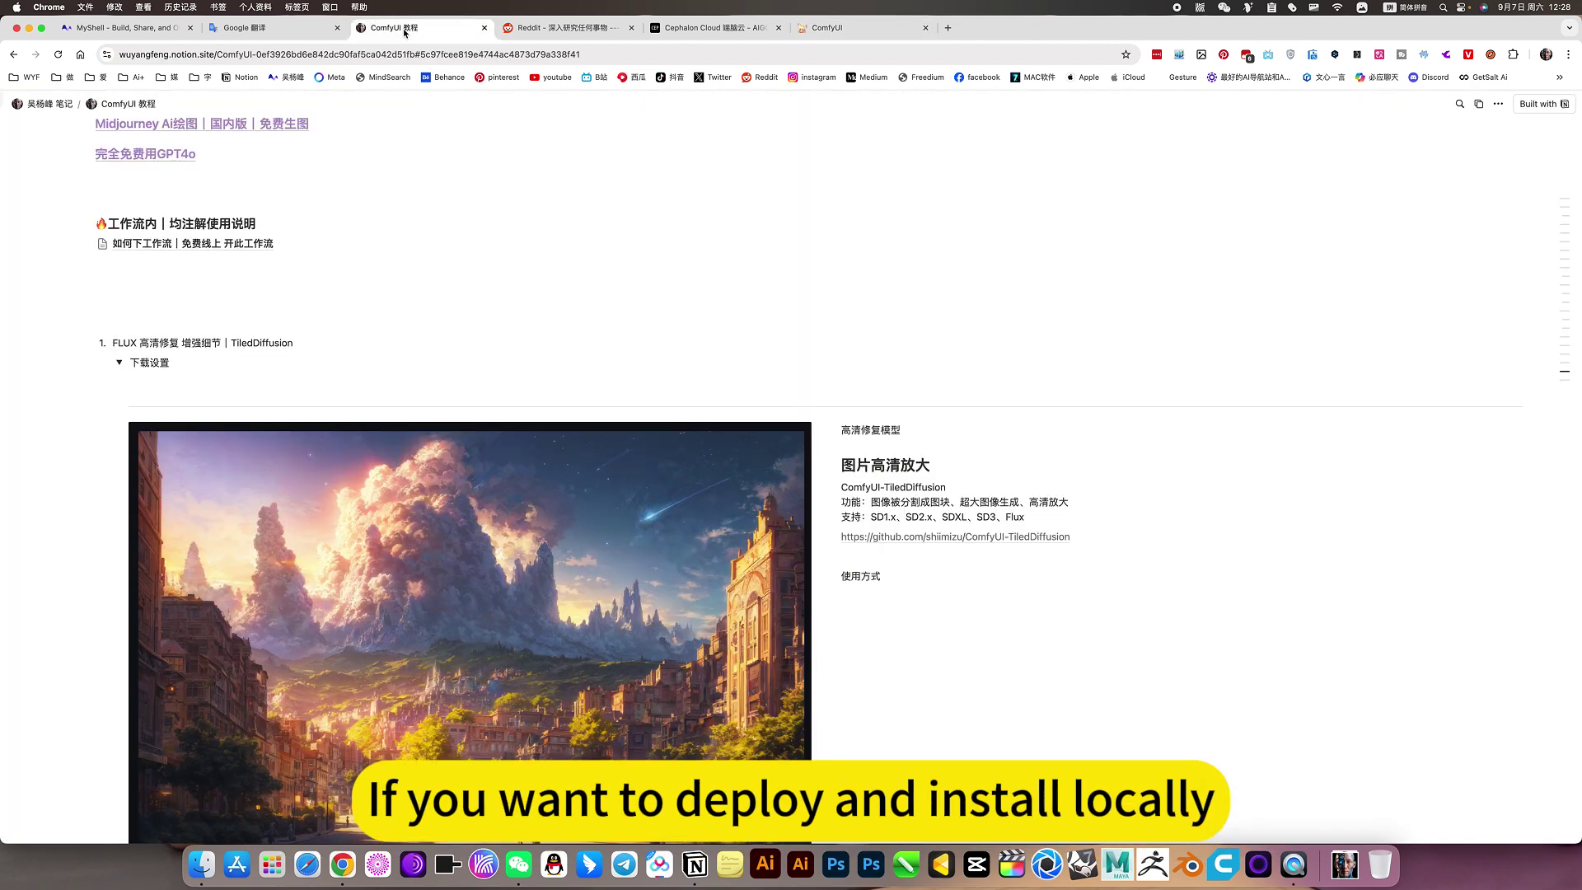
click(120, 365)
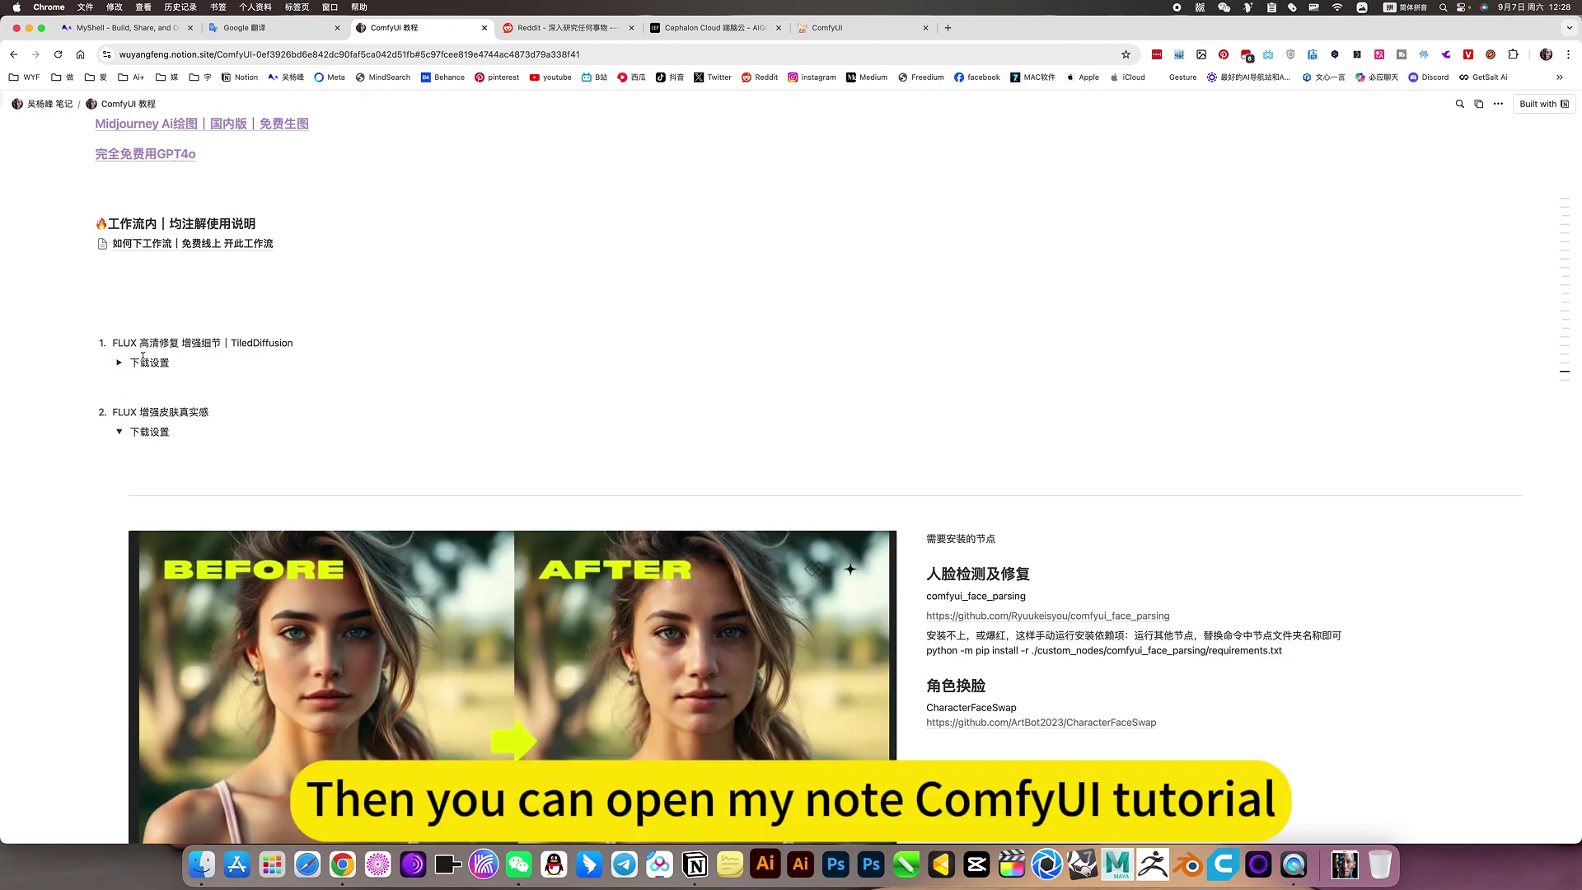
scroll(239, 346, up, 20)
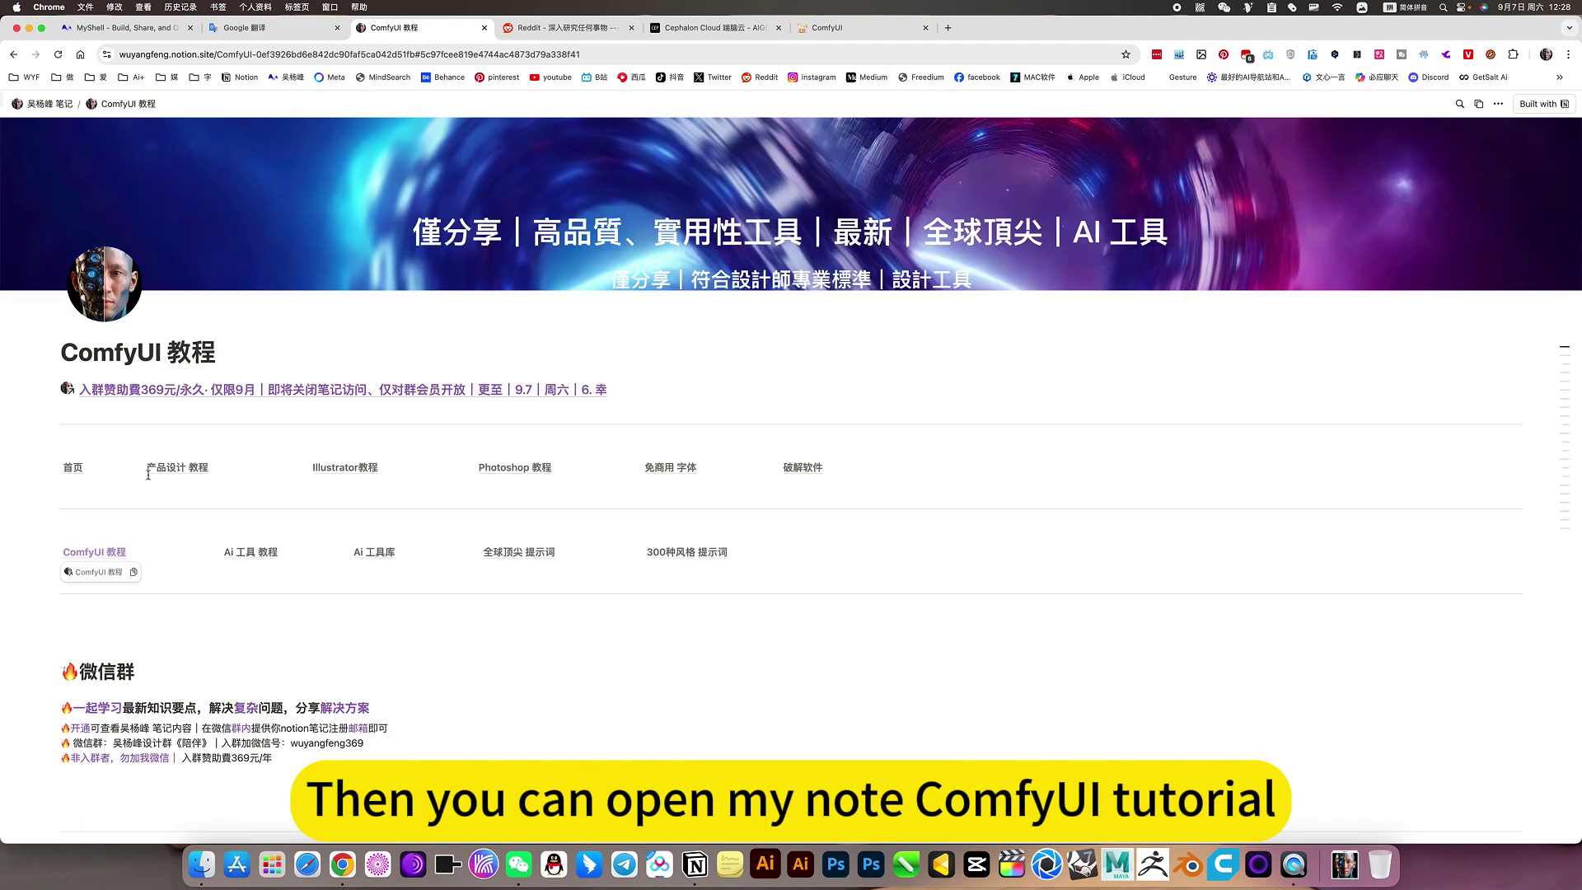
click(95, 553)
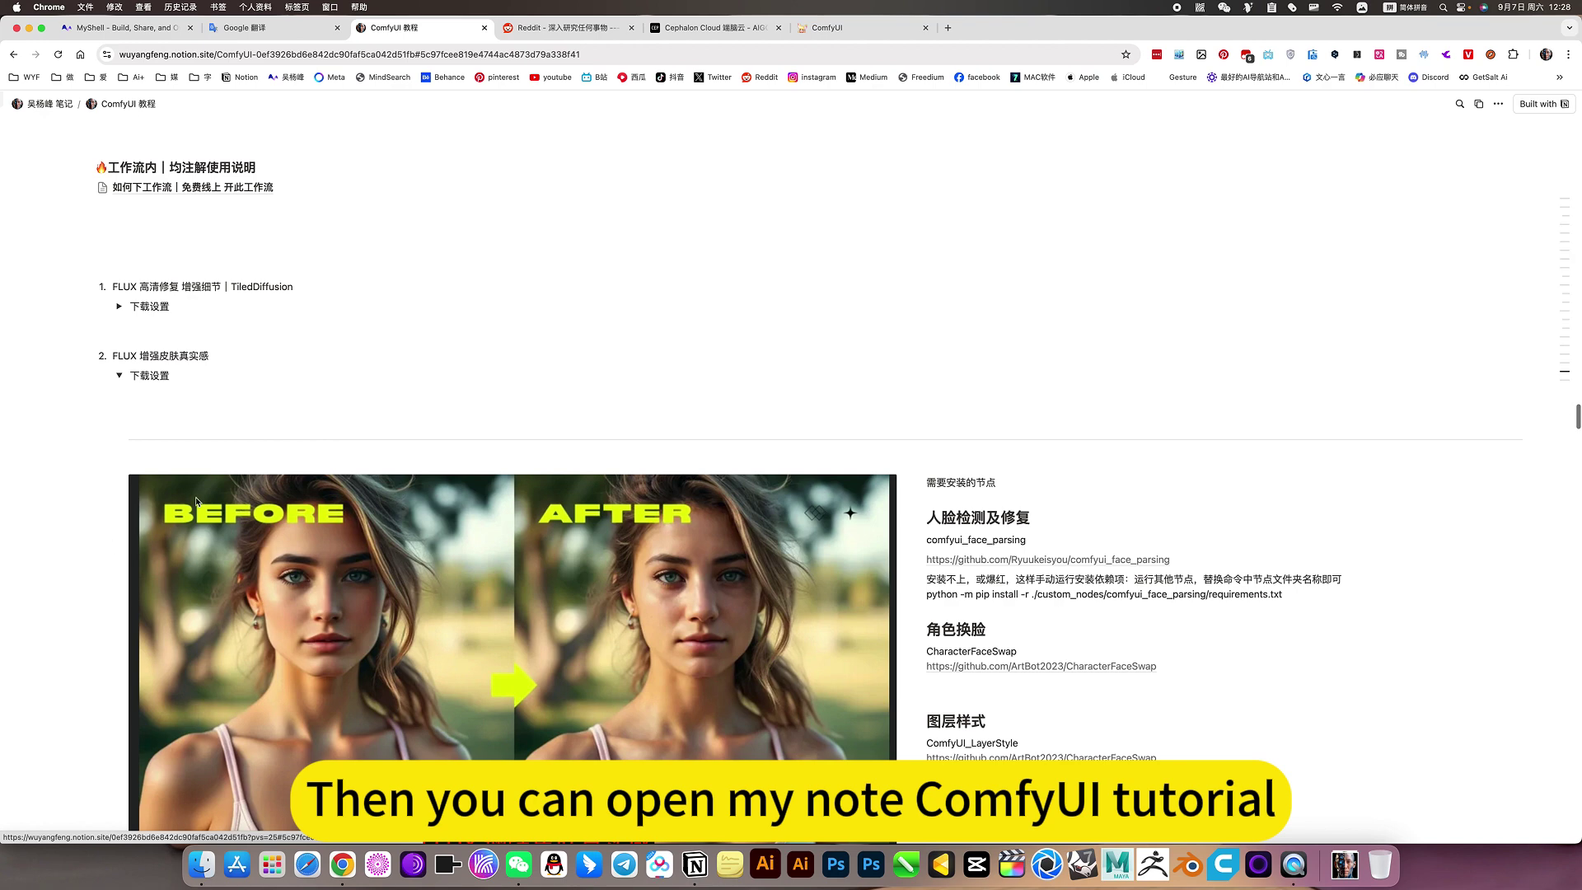
- Expand the download settings (下载设置) of FLUX 高清修复 增强细节｜TiledDiffusion and review its node notes and annotated workflow image
click(121, 306)
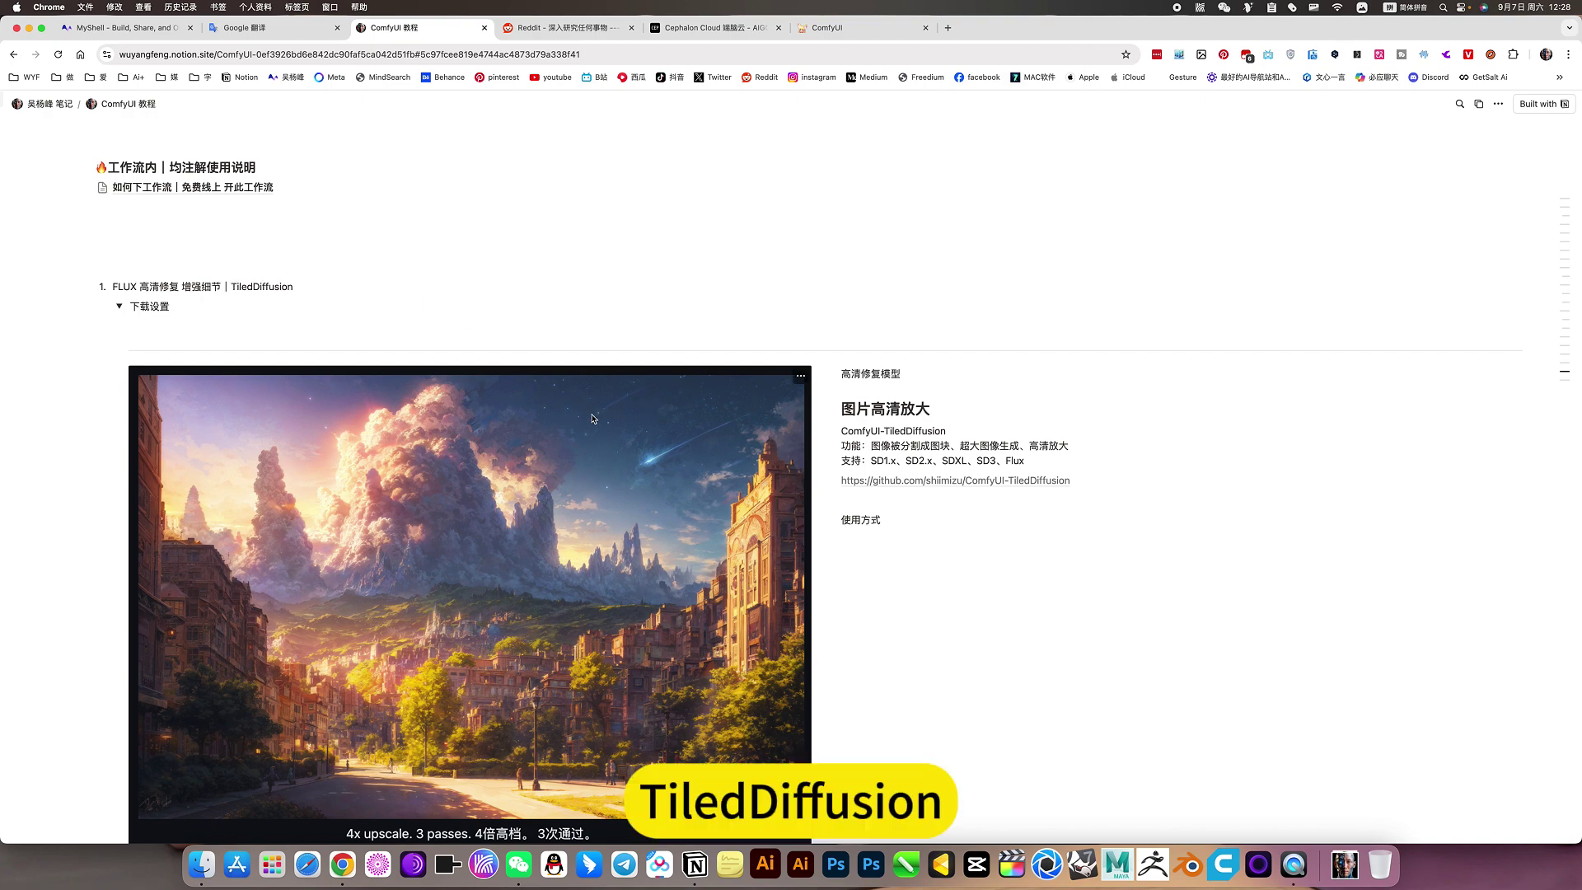
scroll(591, 418, down, 15)
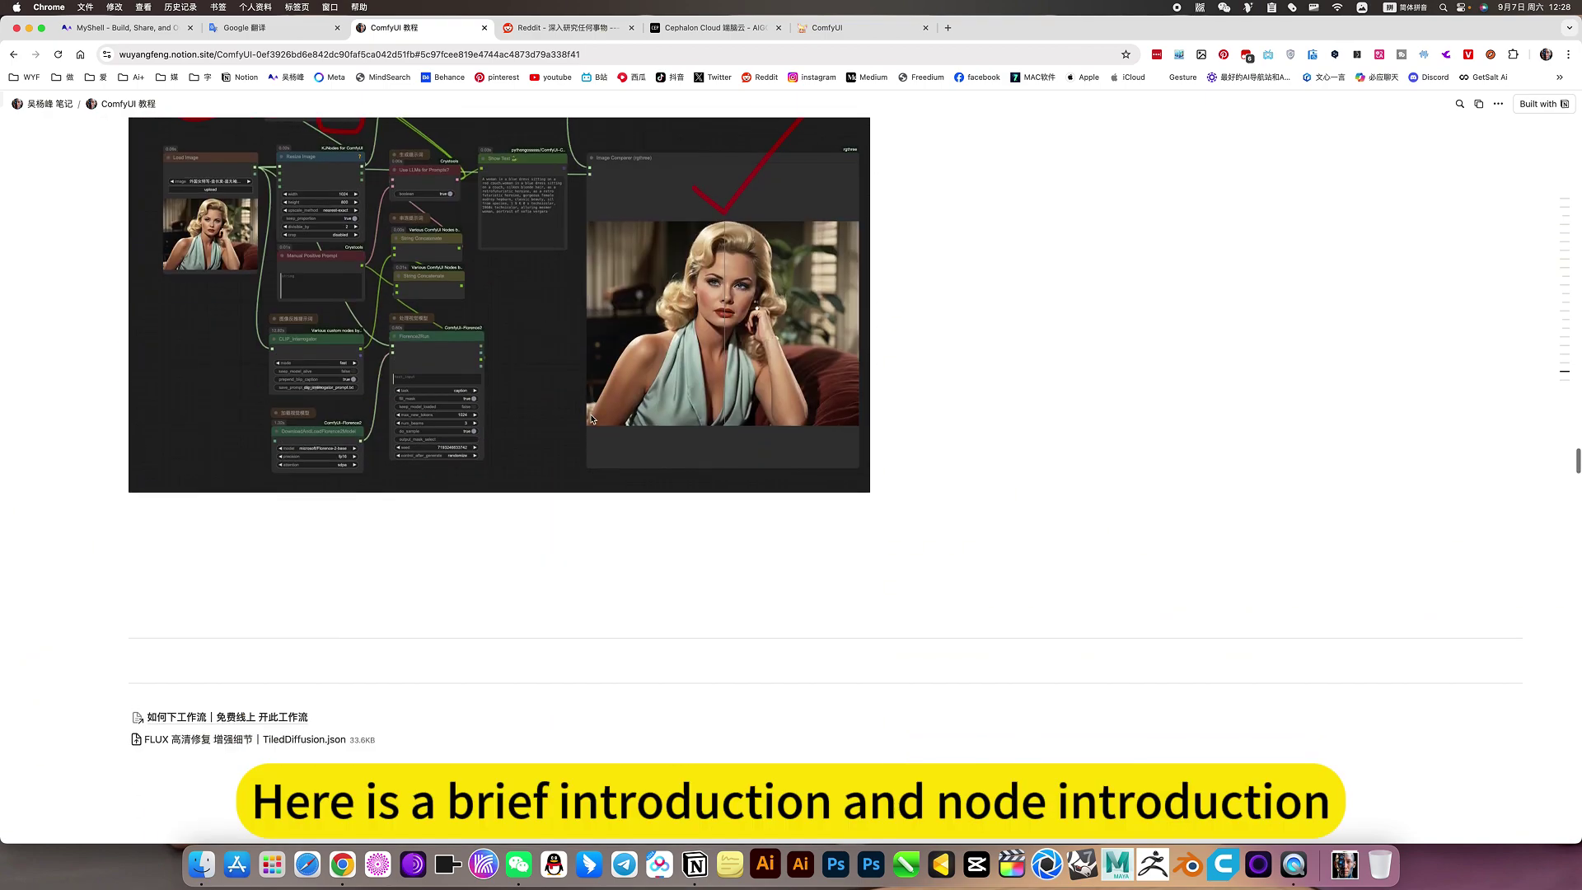
scroll(495, 346, up, 10)
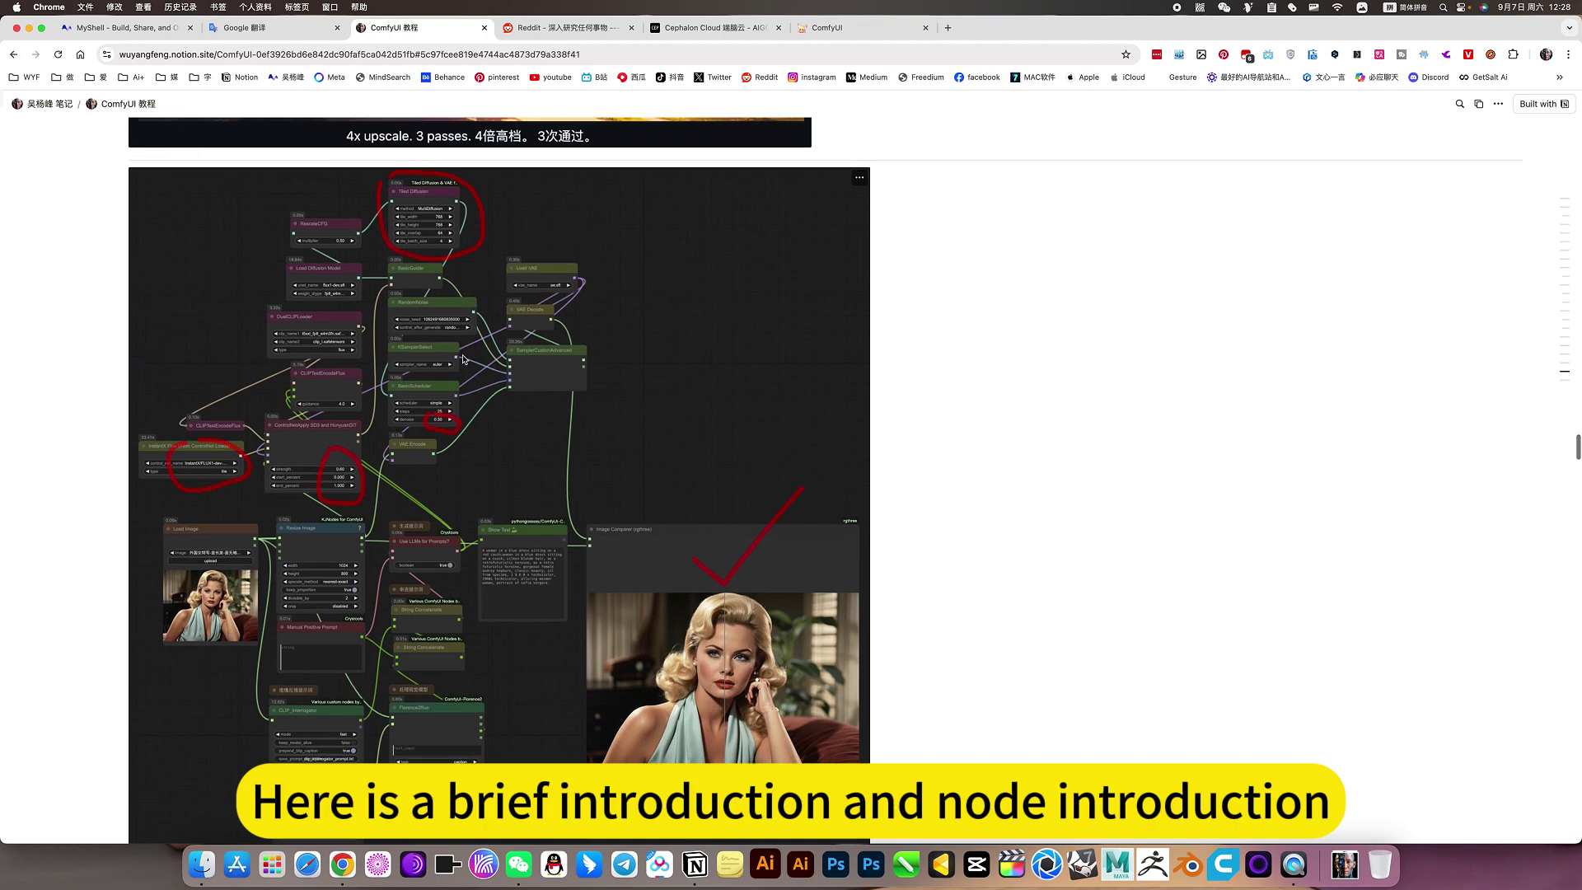
- Review the TiledDiffusion notes and locate the FLUX 高清修复 增强细节｜TiledDiffusion.json workflow download below the annotated image
scroll(464, 360, down, 12)
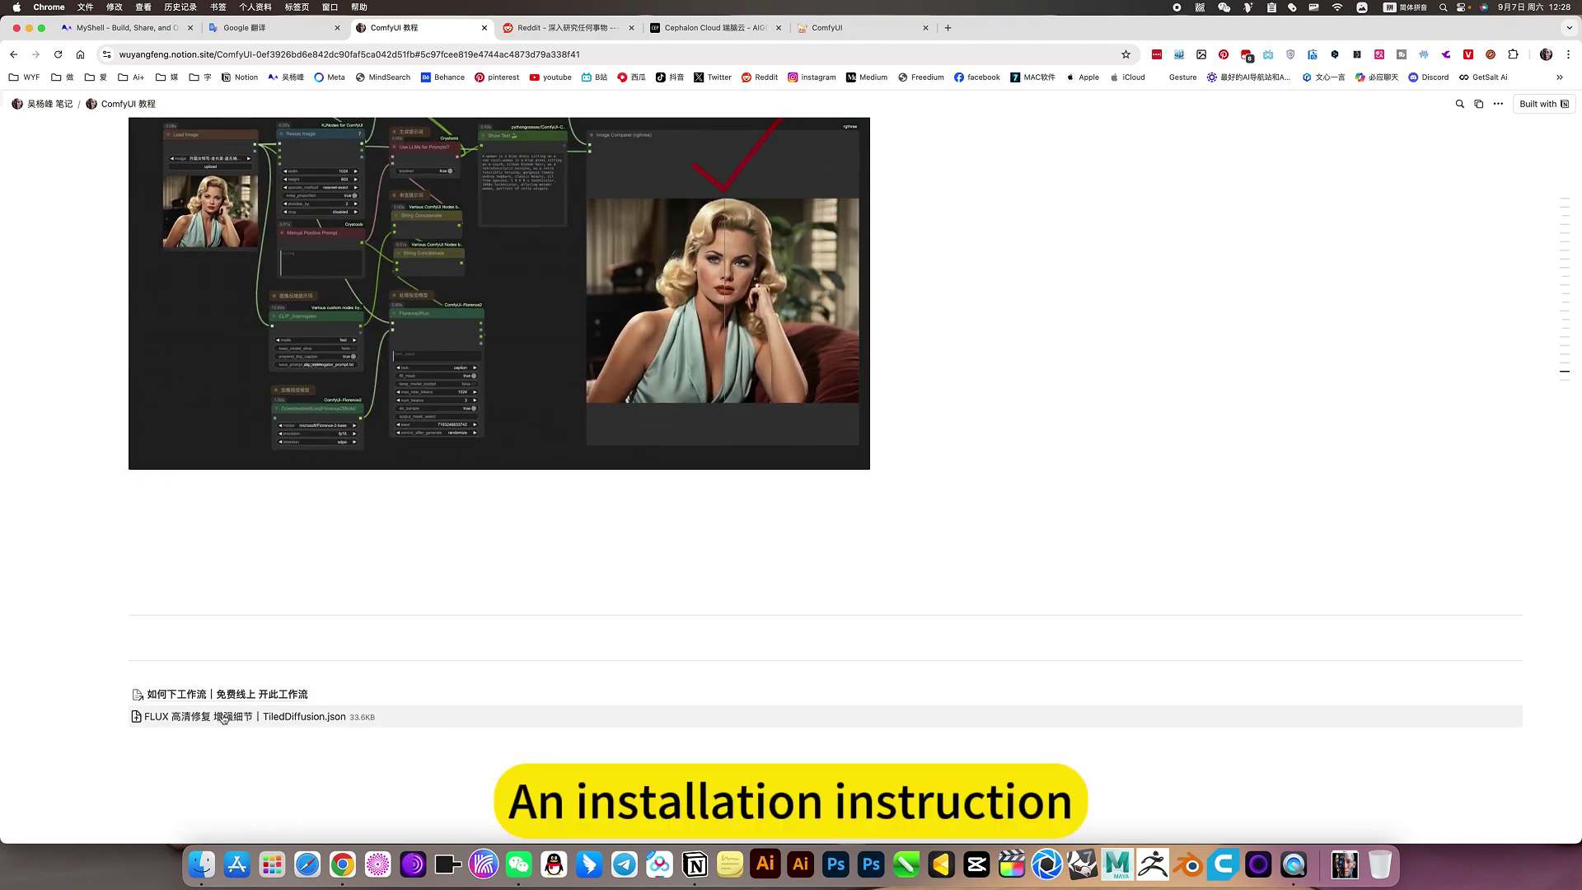
scroll(858, 235, up, 15)
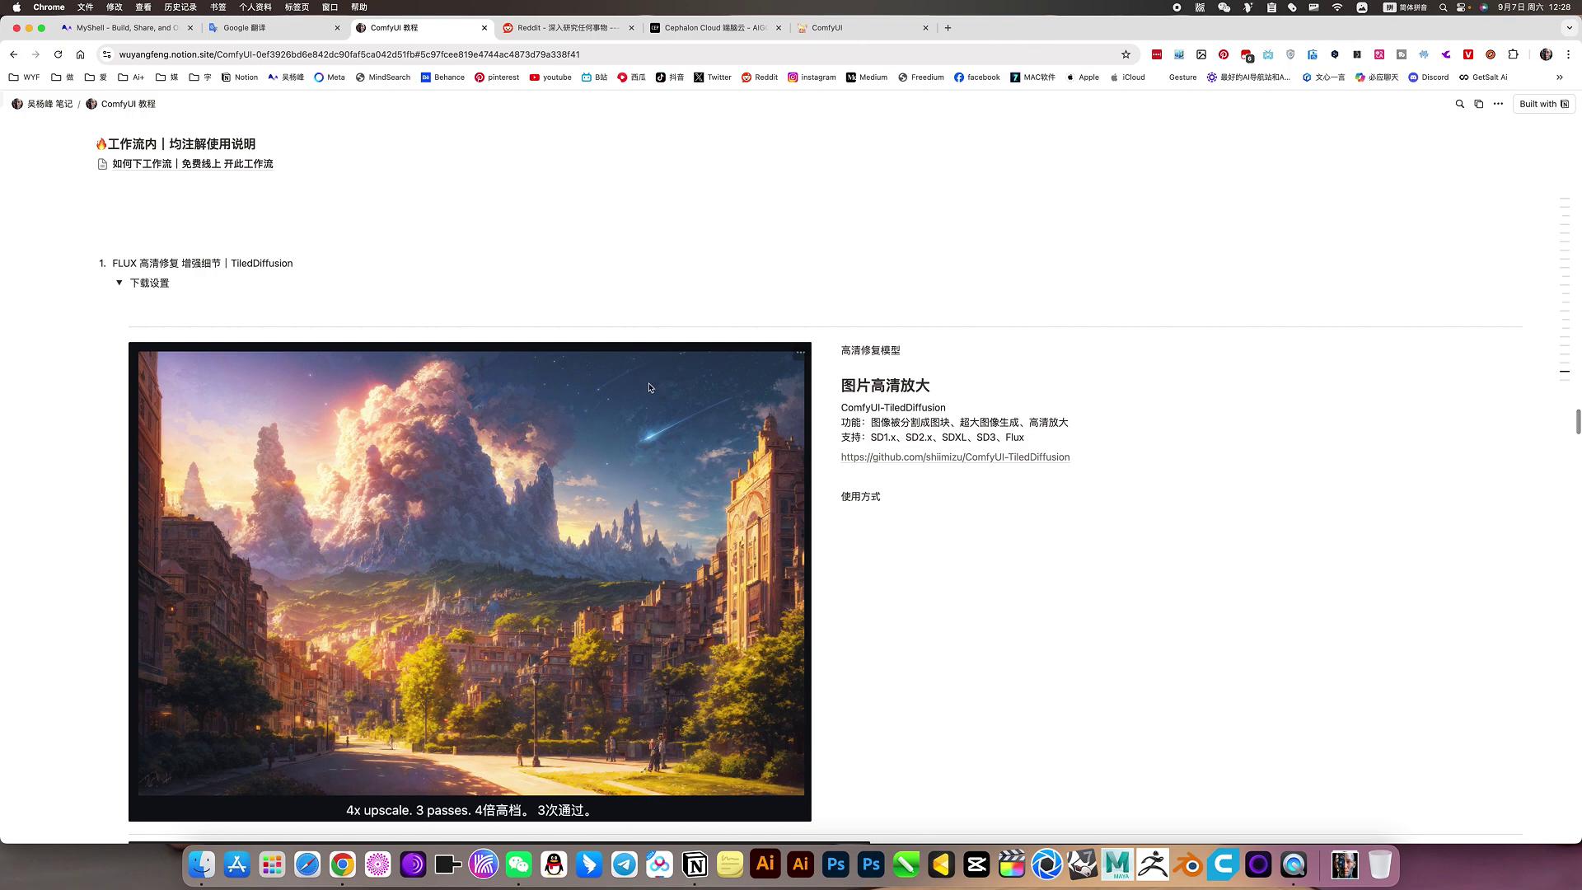
scroll(648, 388, down, 12)
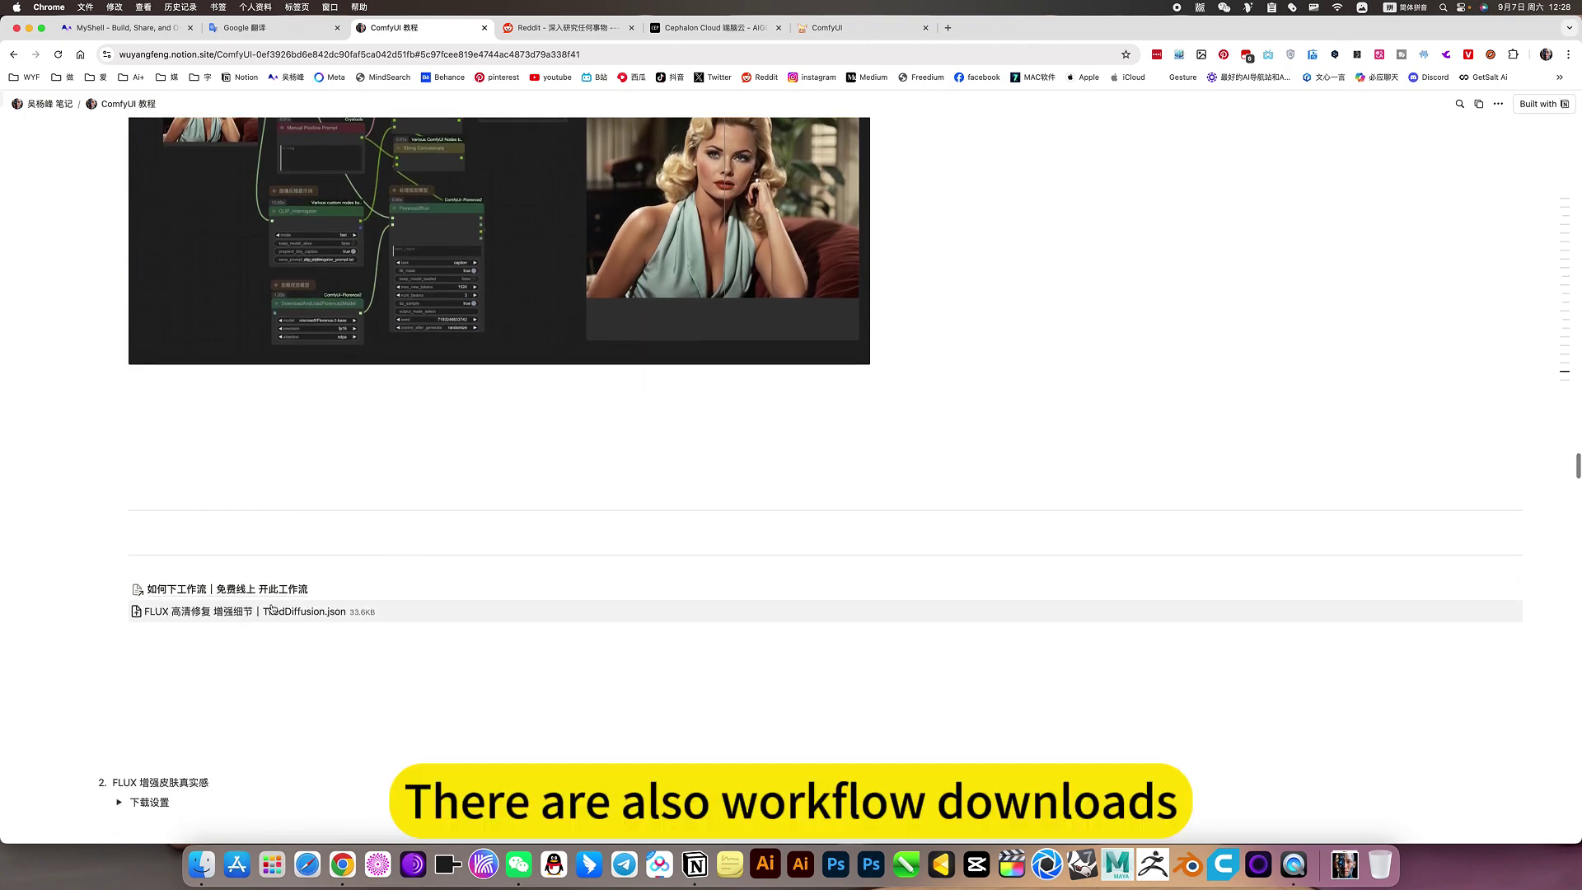
scroll(498, 353, up, 10)
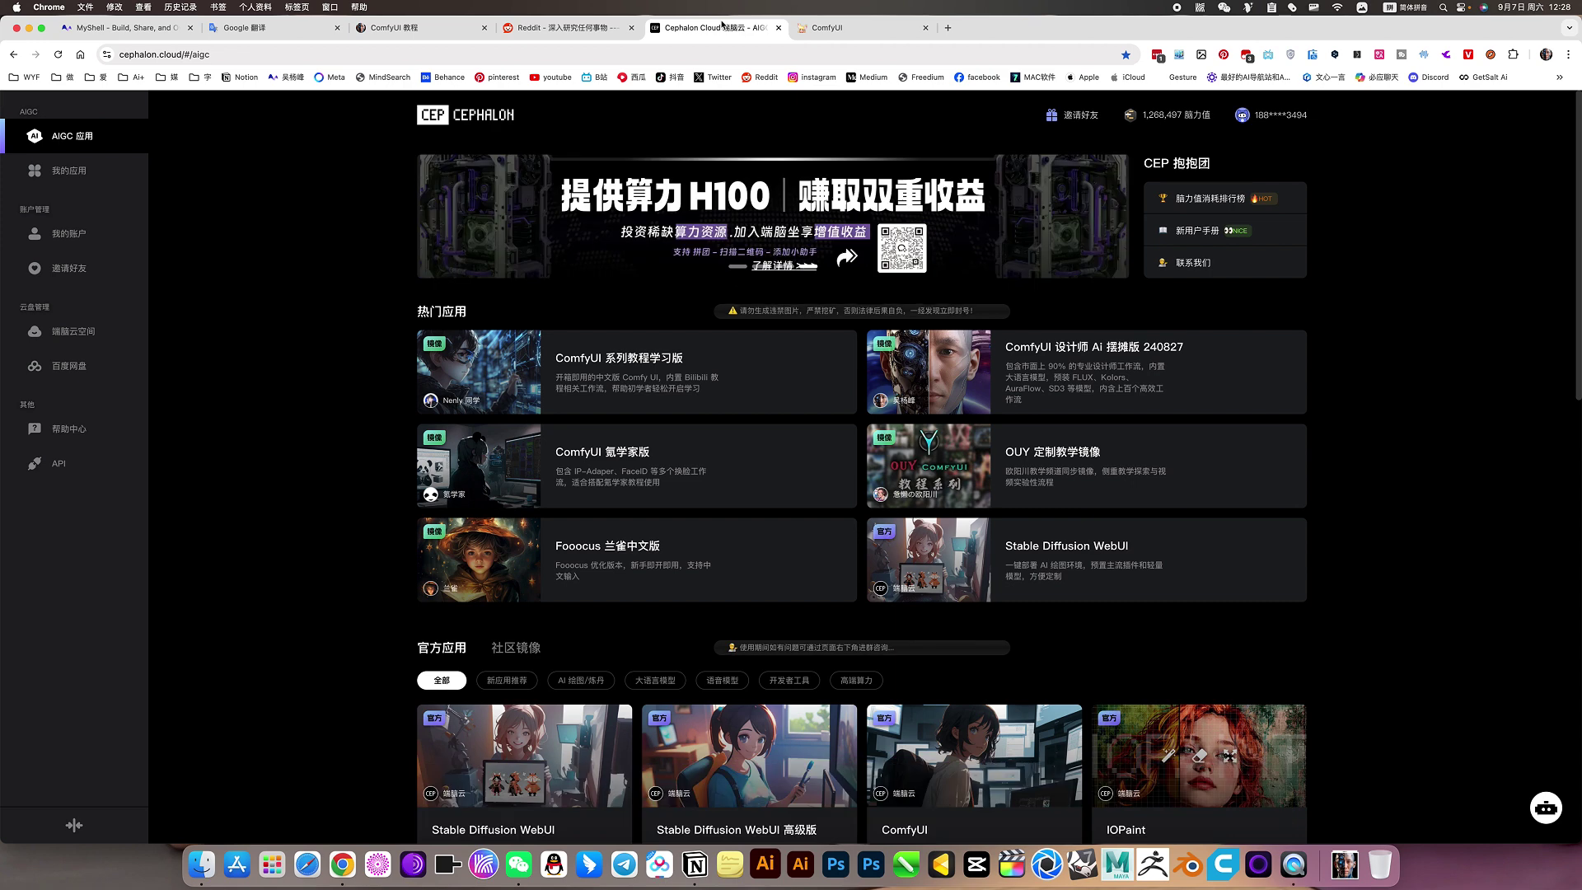
- Check the online ComfyUI images on the Cephalon Cloud site, and go back to the restoration workflow's overall node layout in ComfyUI
click(710, 28)
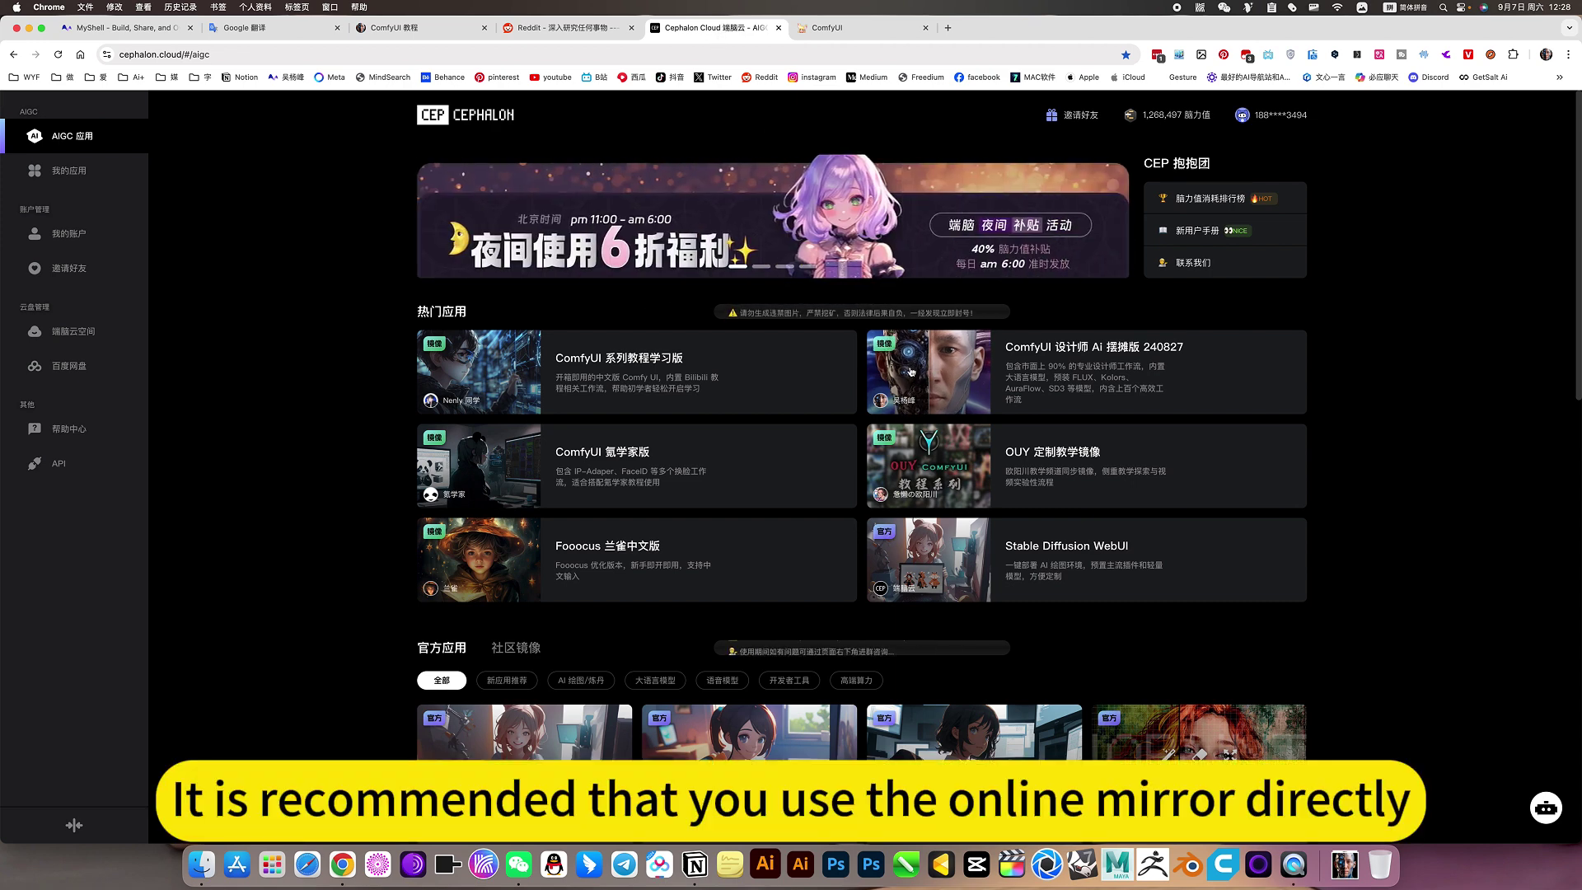
click(822, 29)
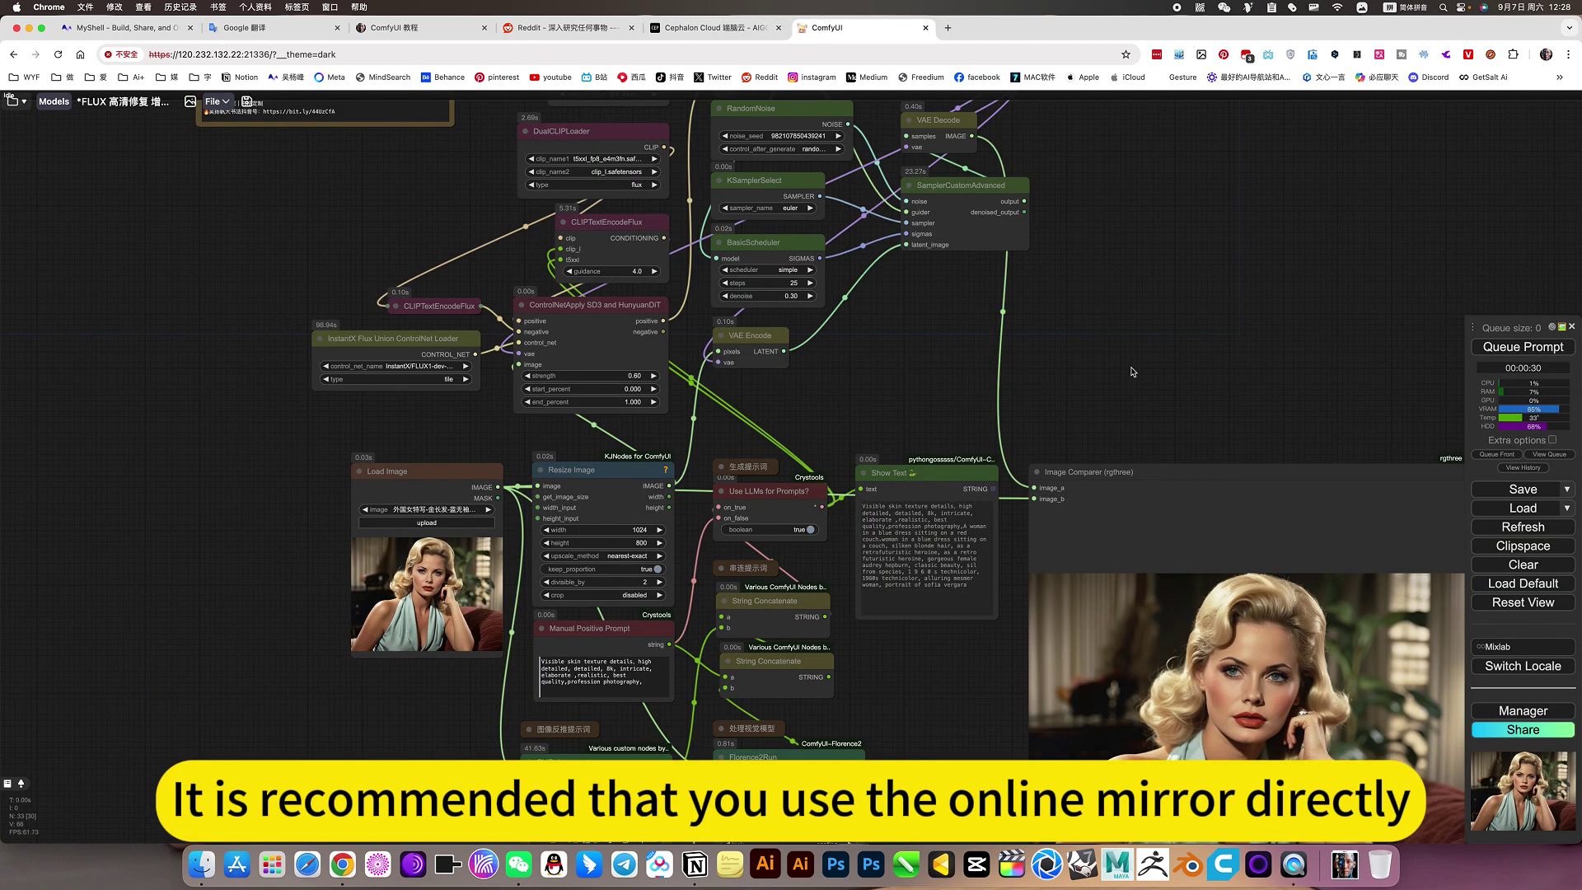
scroll(1030, 342, right, 3)
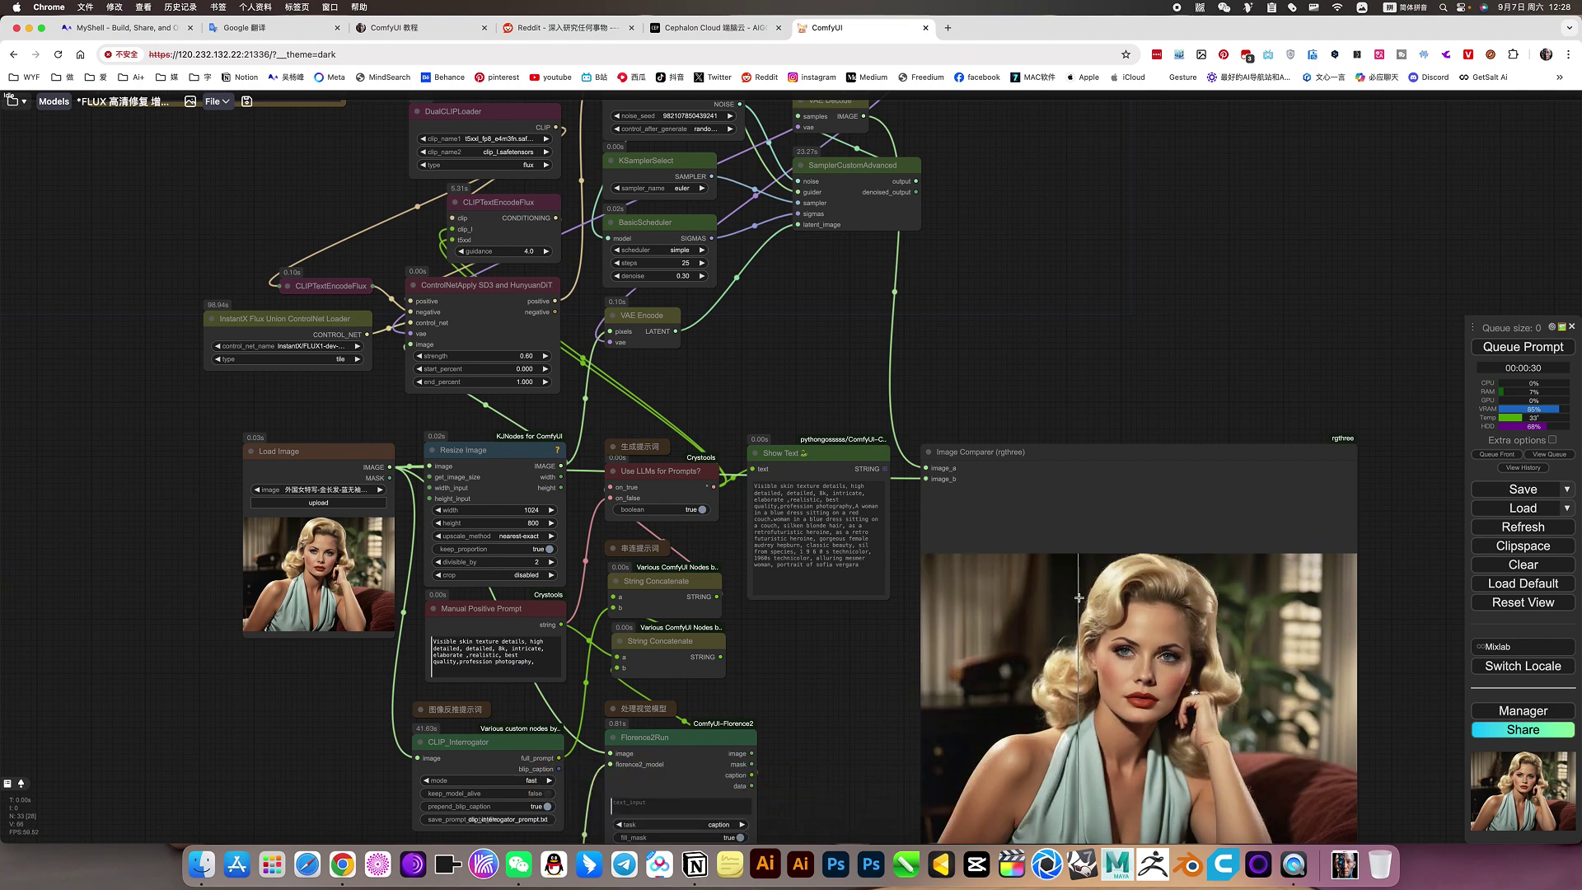
scroll(925, 357, right, 3)
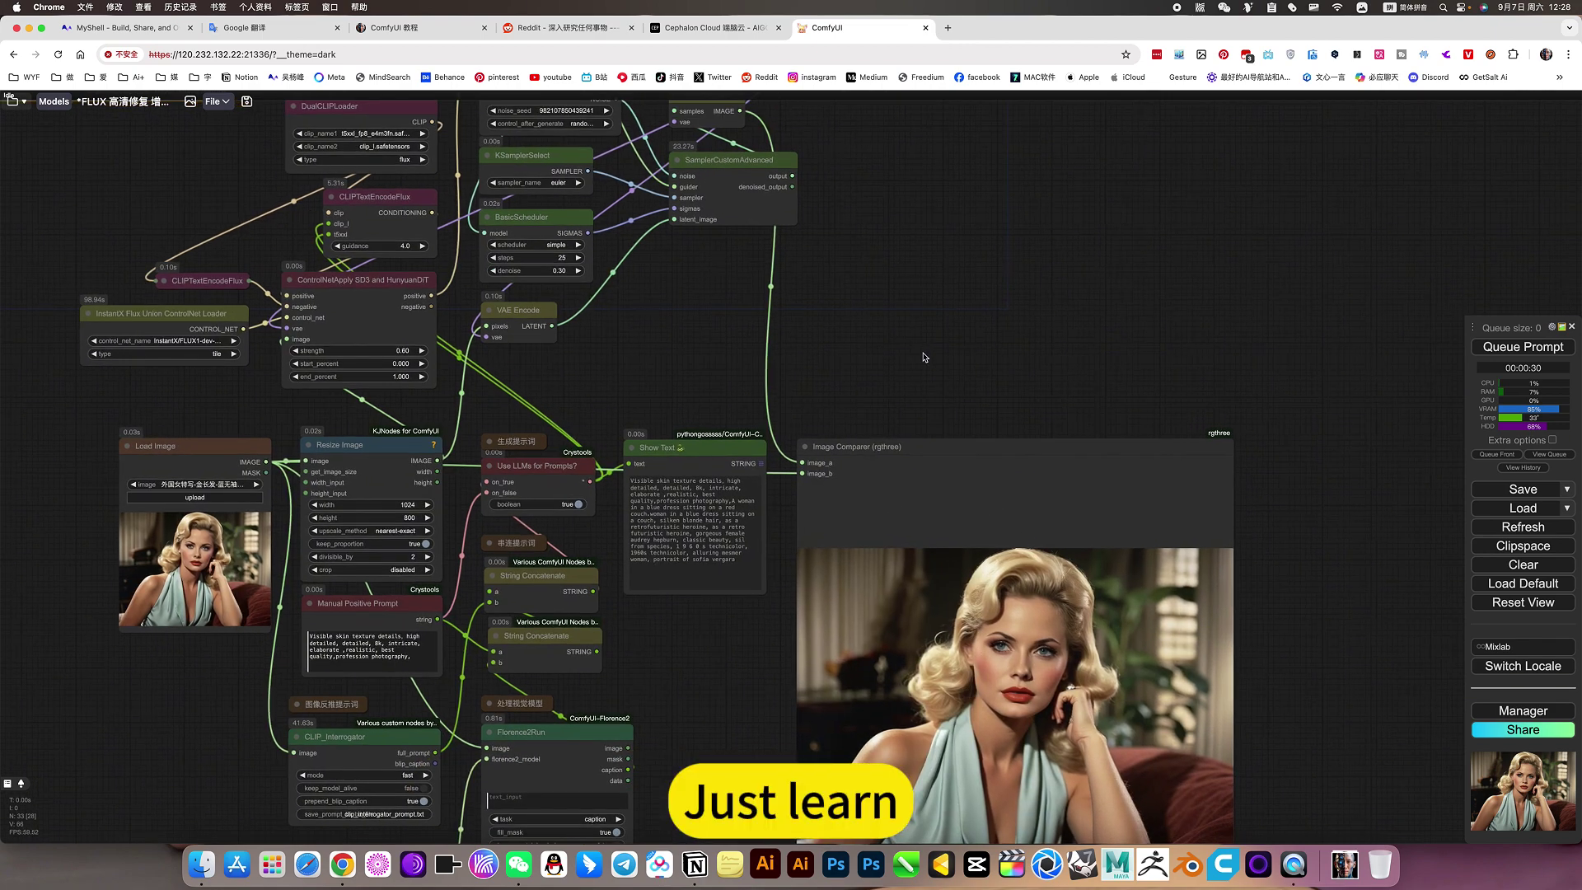
scroll(924, 356, down, 4)
scroll(1071, 354, left, 5)
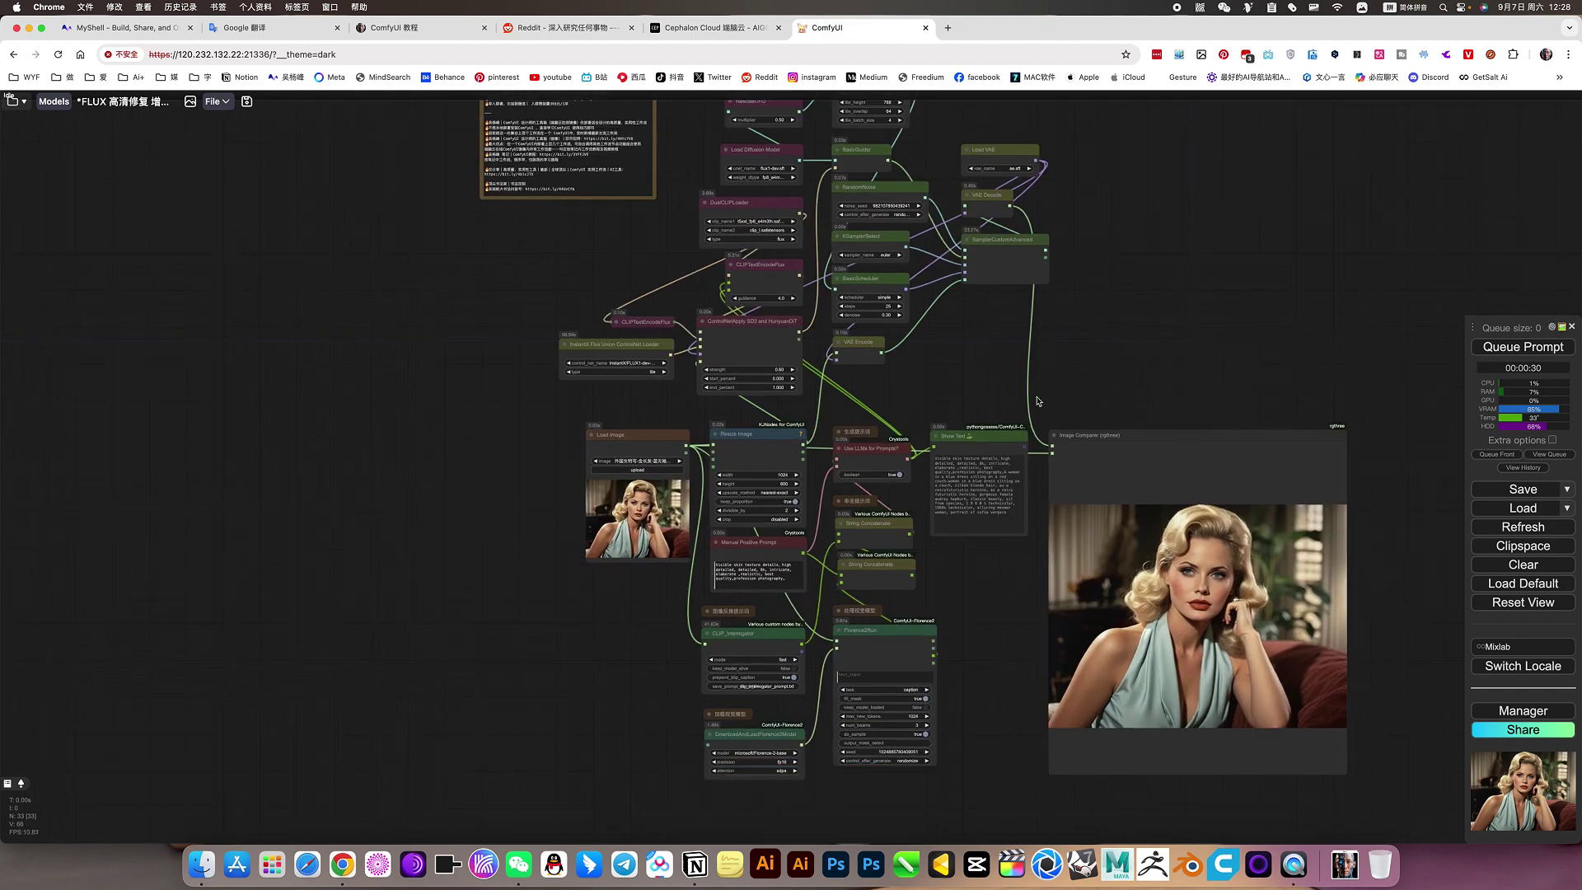
- Examine the Load Image node, the Florence2Run and CLIP_Interrogator prompt inference nodes, and the Manual Positive Prompt text
scroll(652, 432, up, 5)
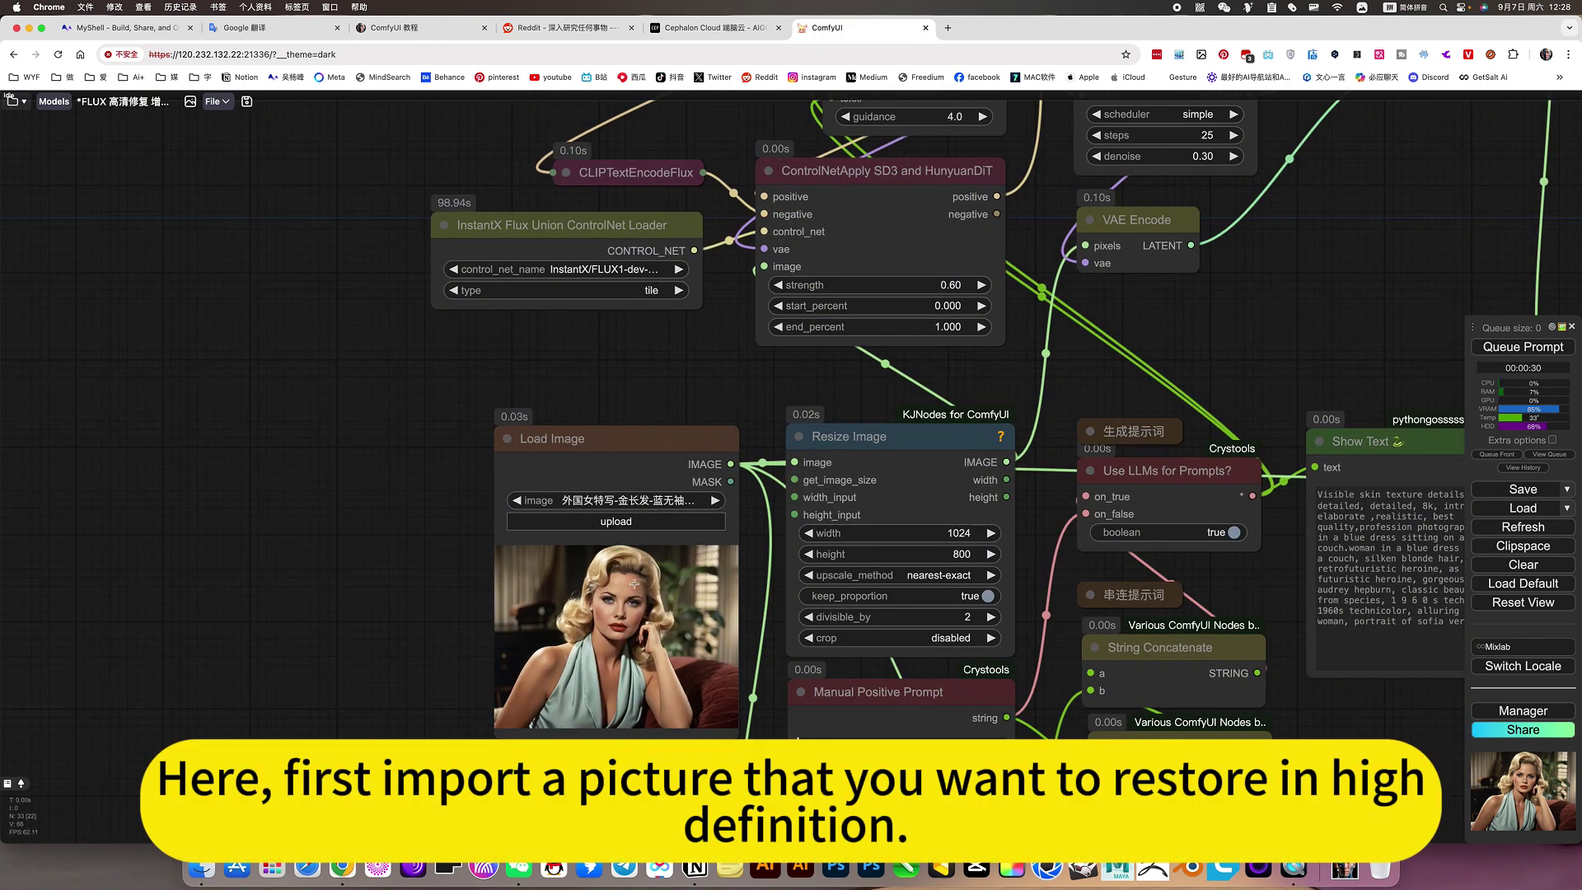
scroll(609, 581, down, 5)
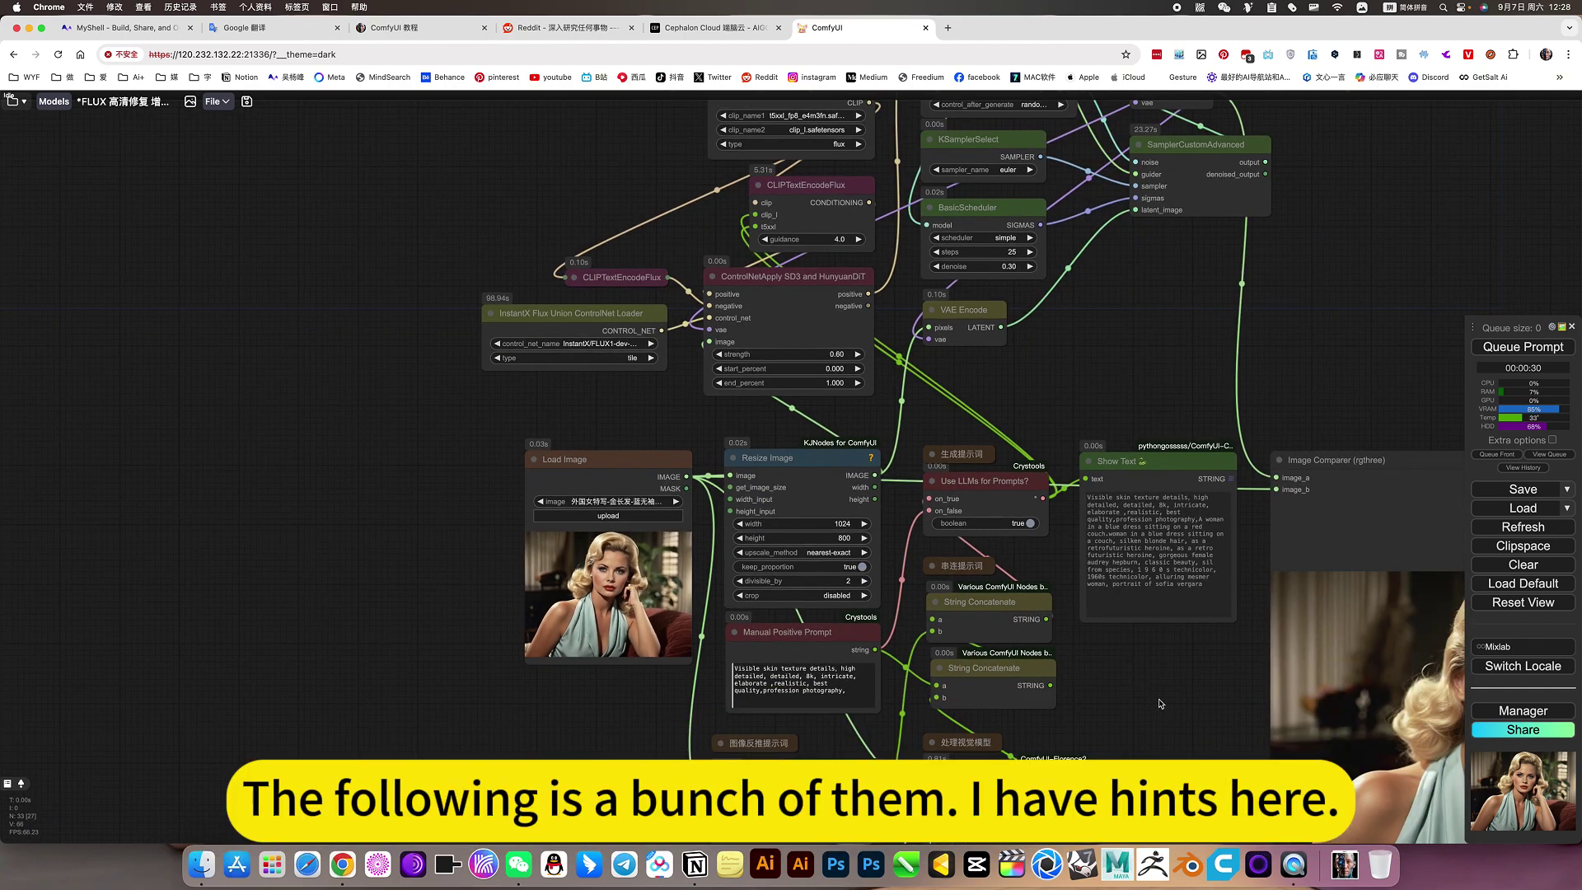
scroll(686, 611, up, 10)
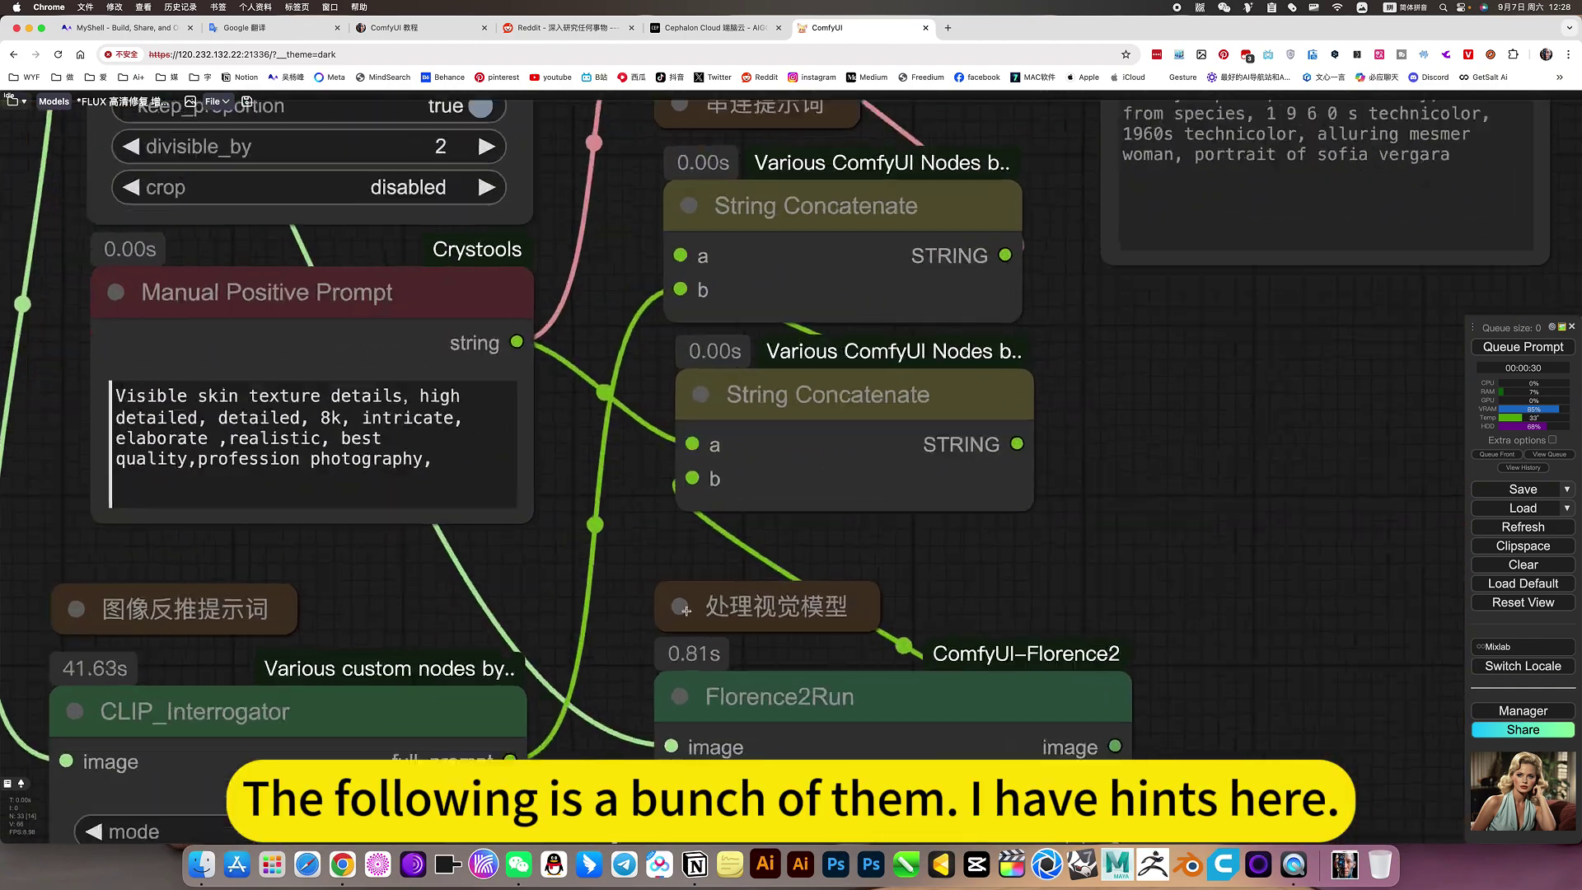
scroll(686, 610, down, 10)
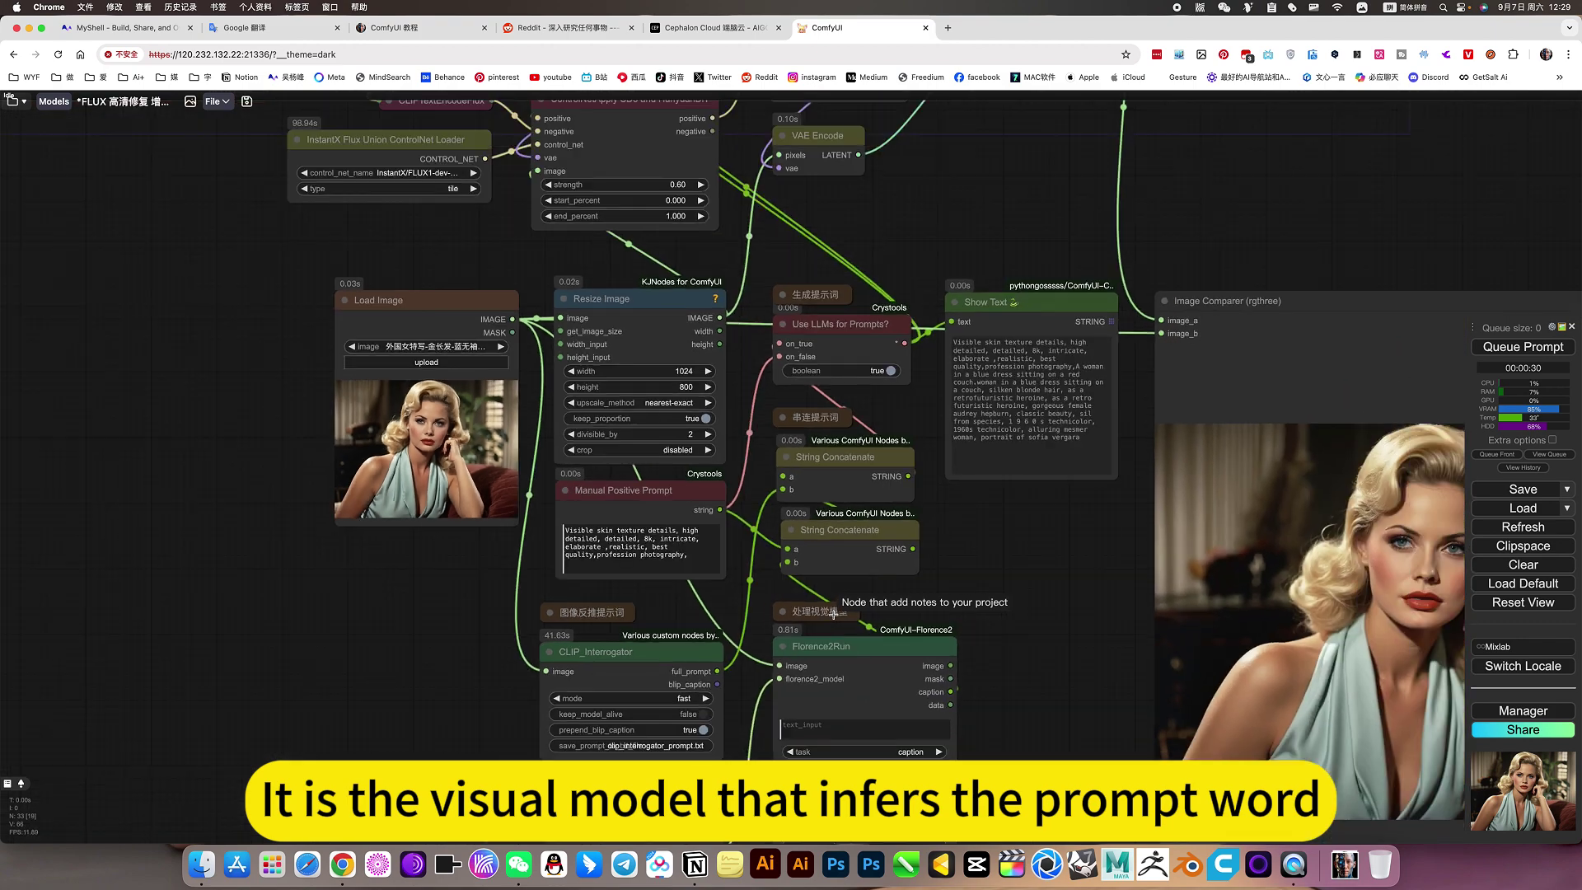
scroll(834, 612, down, 2)
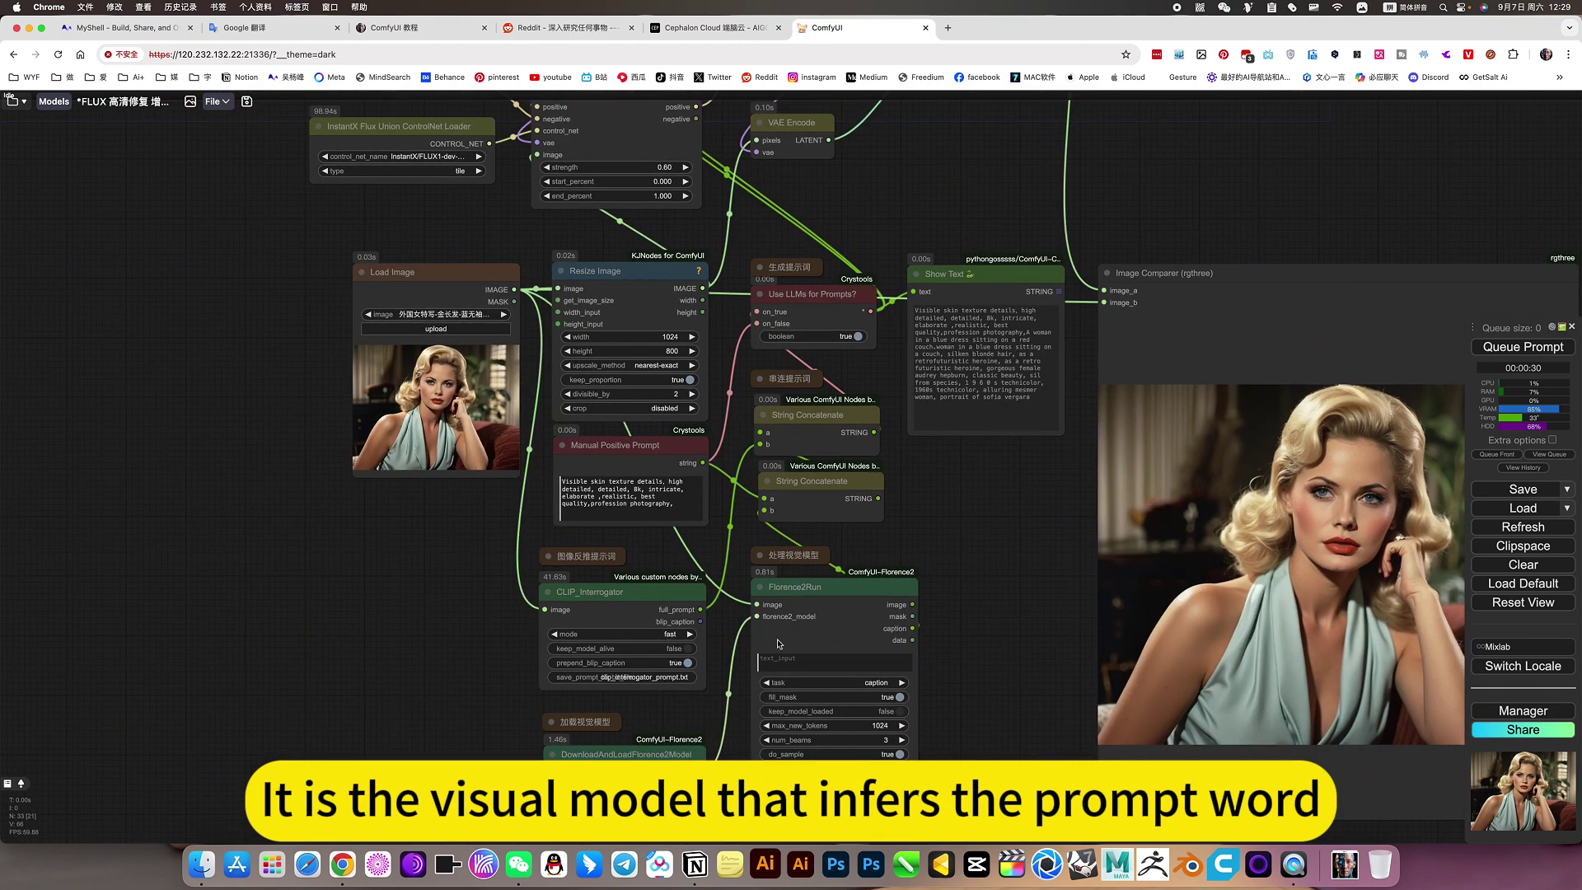
scroll(958, 606, up, 5)
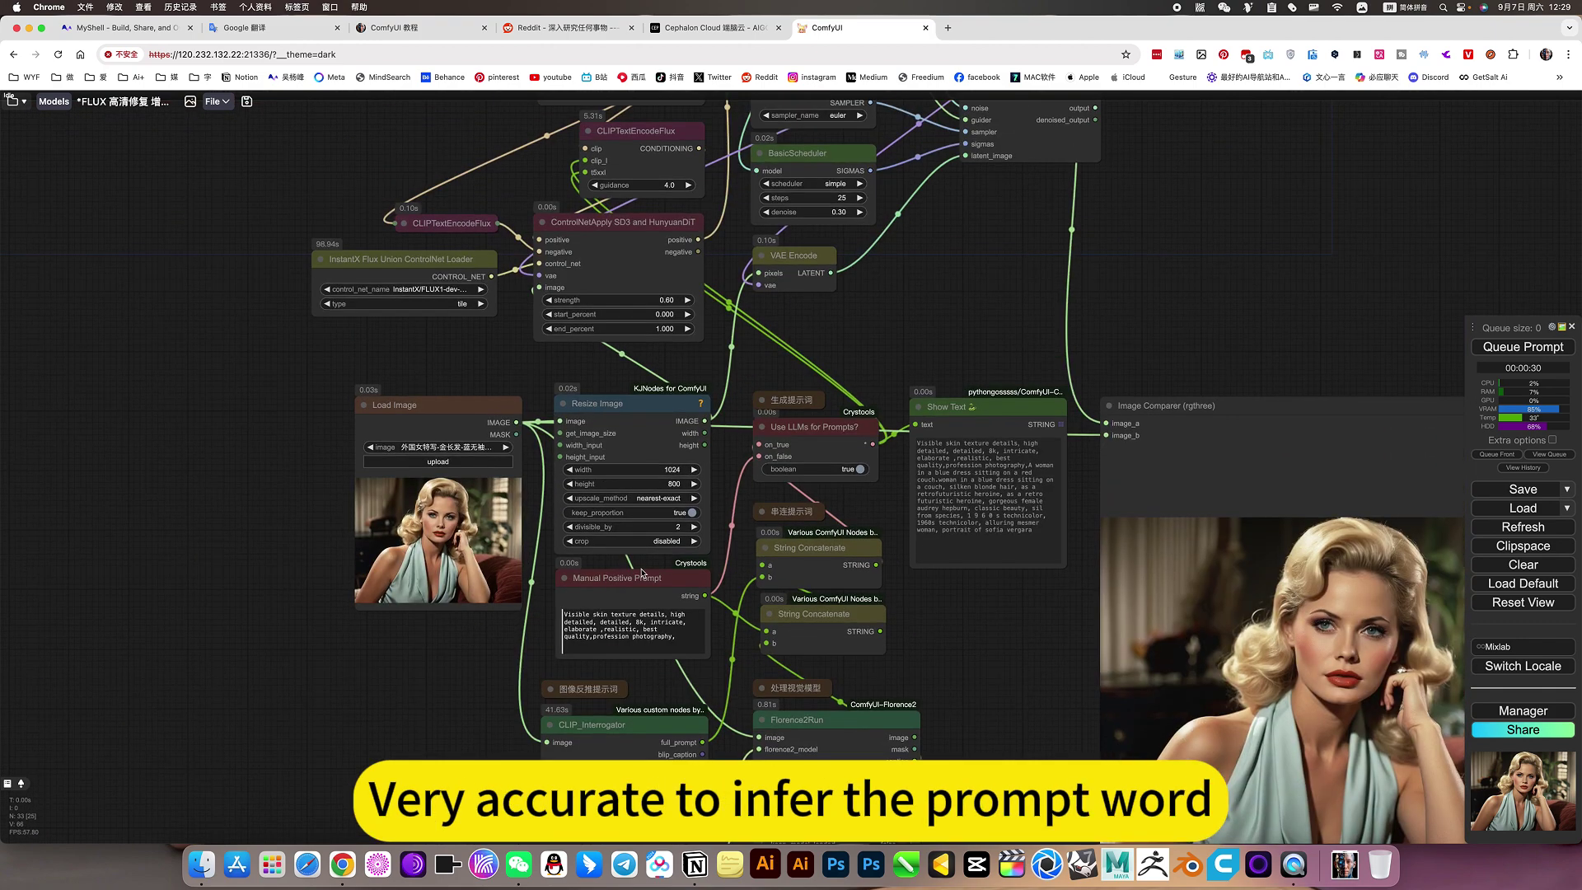
scroll(562, 599, up, 10)
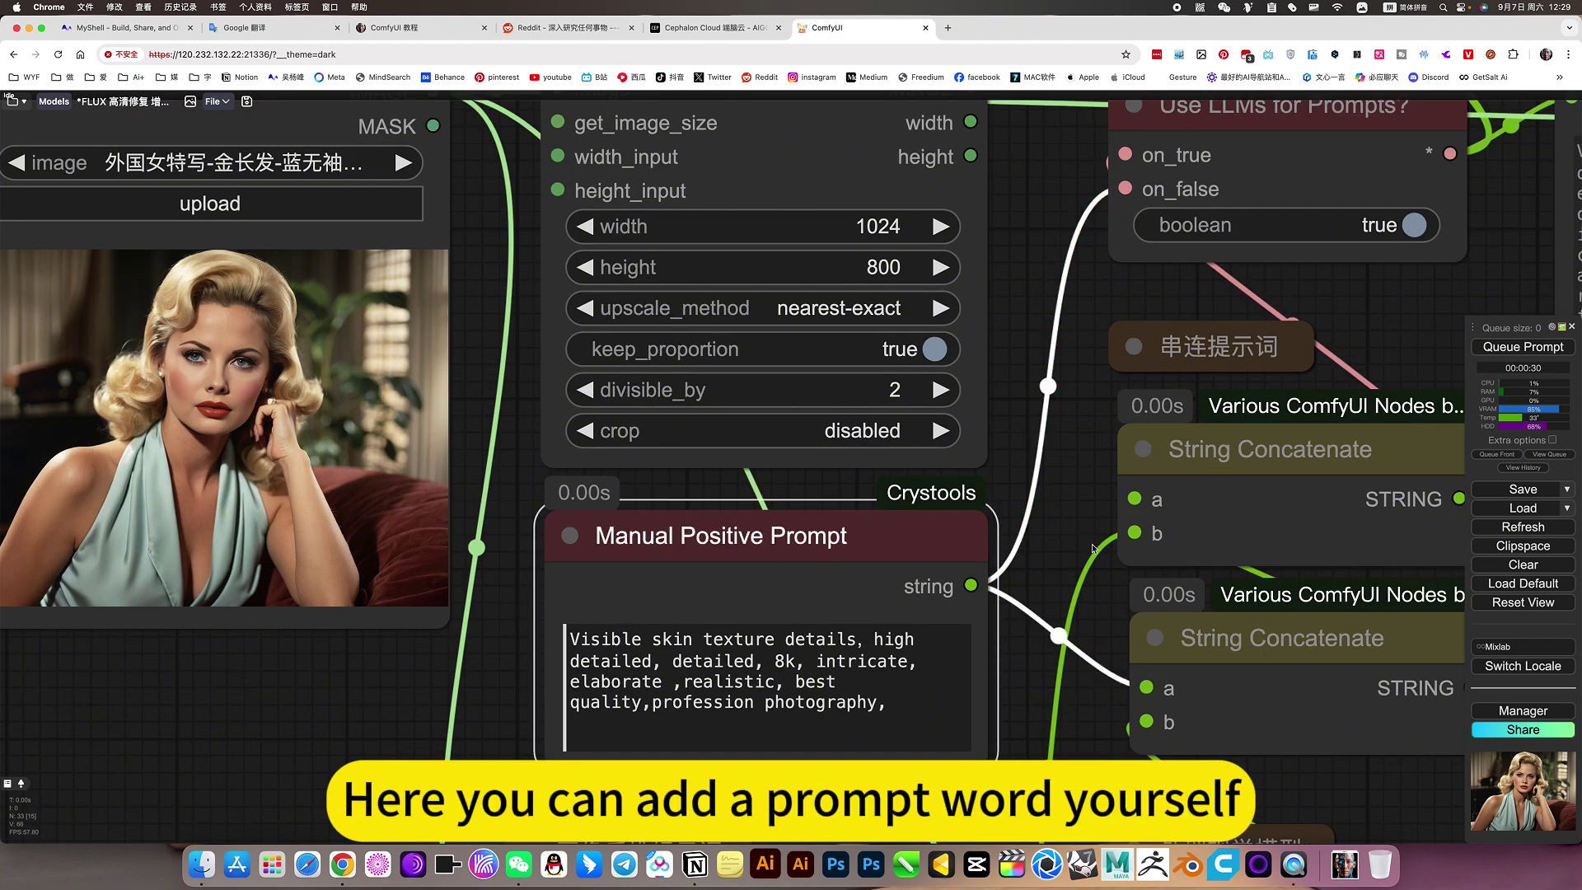
scroll(1093, 549, down, 4)
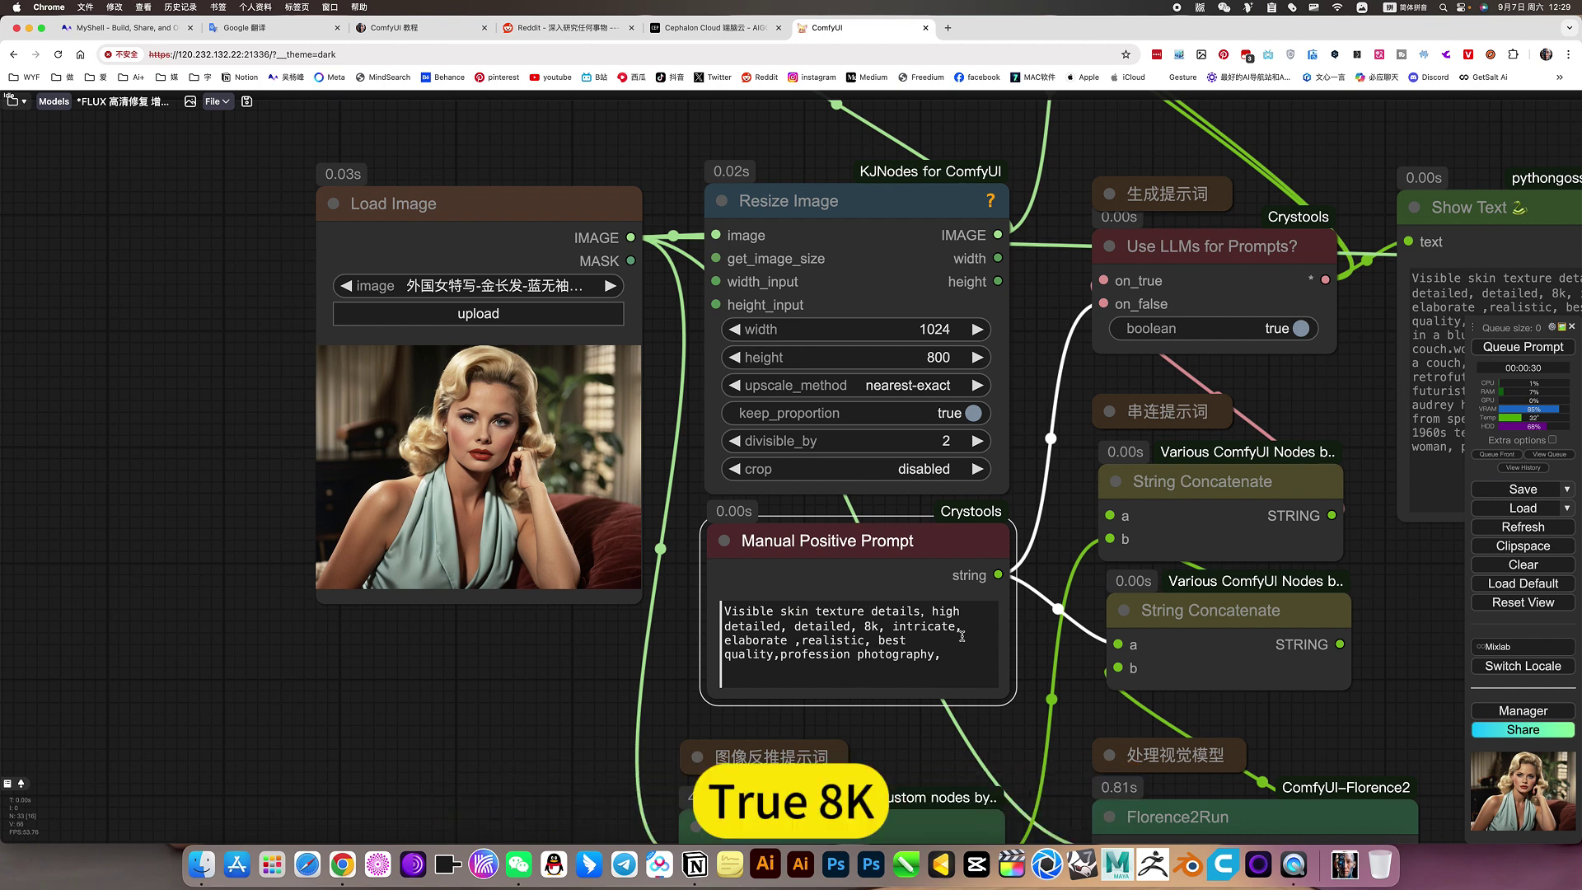
scroll(1084, 705, down, 6)
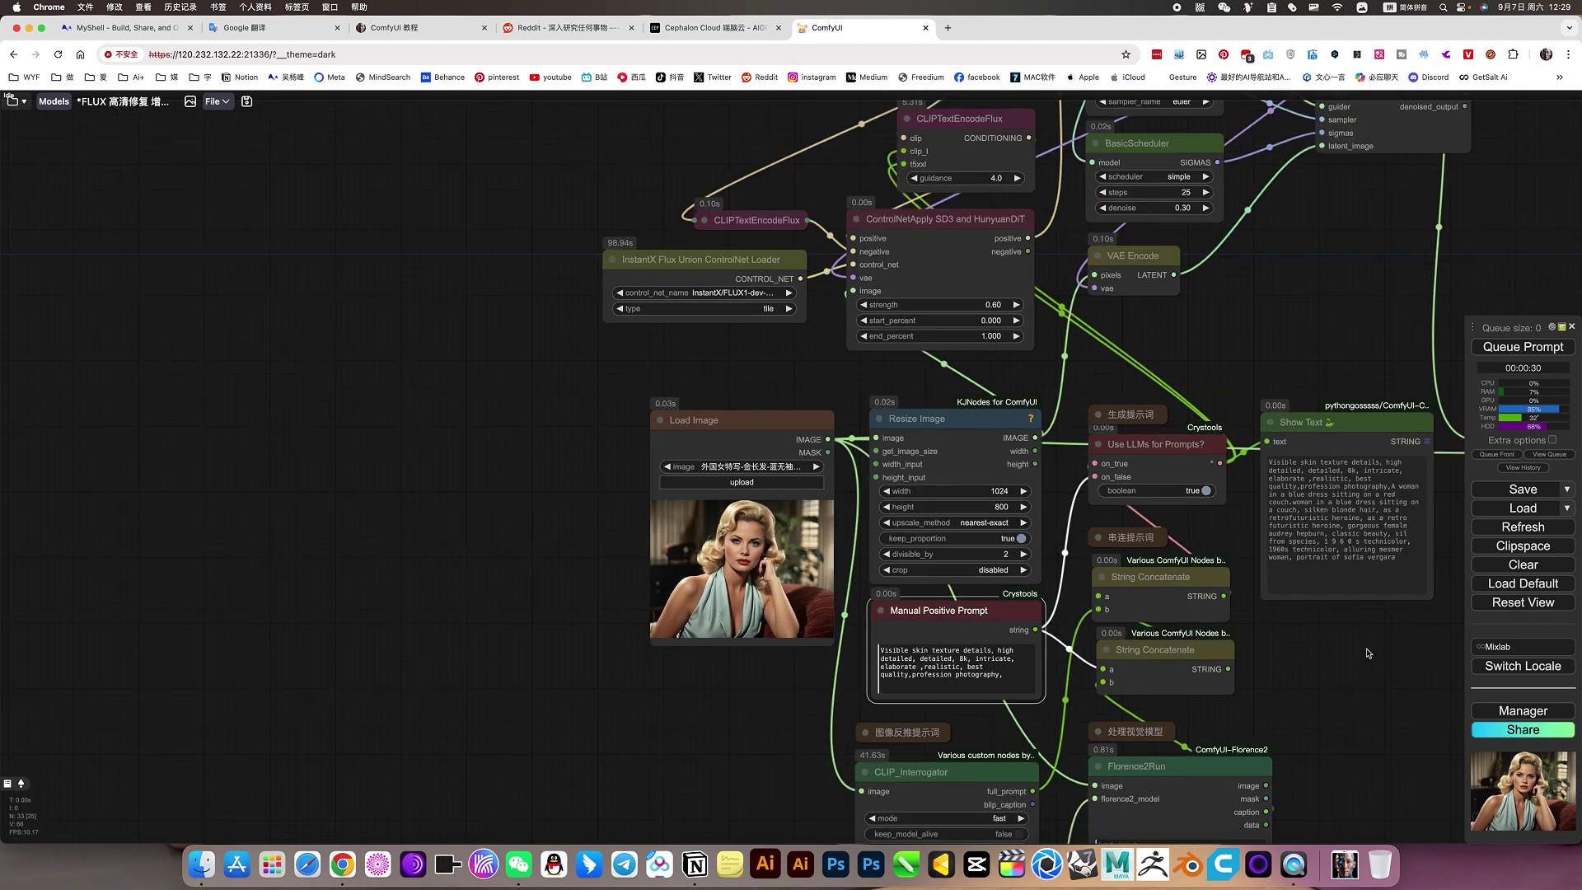
- Choose tile as the control type in the InstantX Flux Union ControlNet Loader
drag(1358, 657, 920, 778)
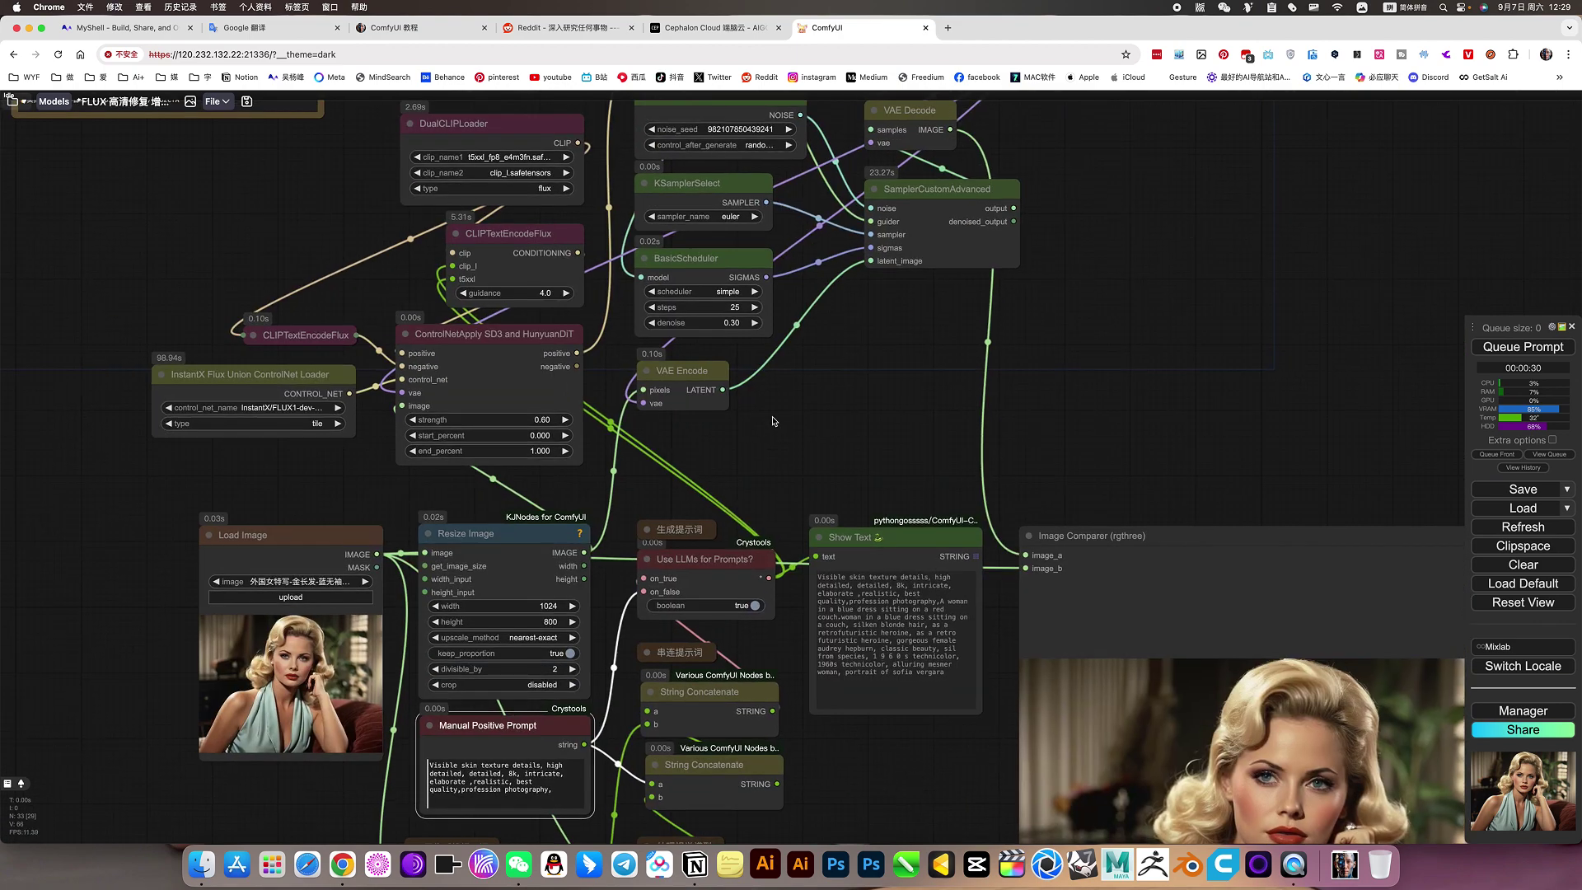
drag(894, 500, 1142, 661)
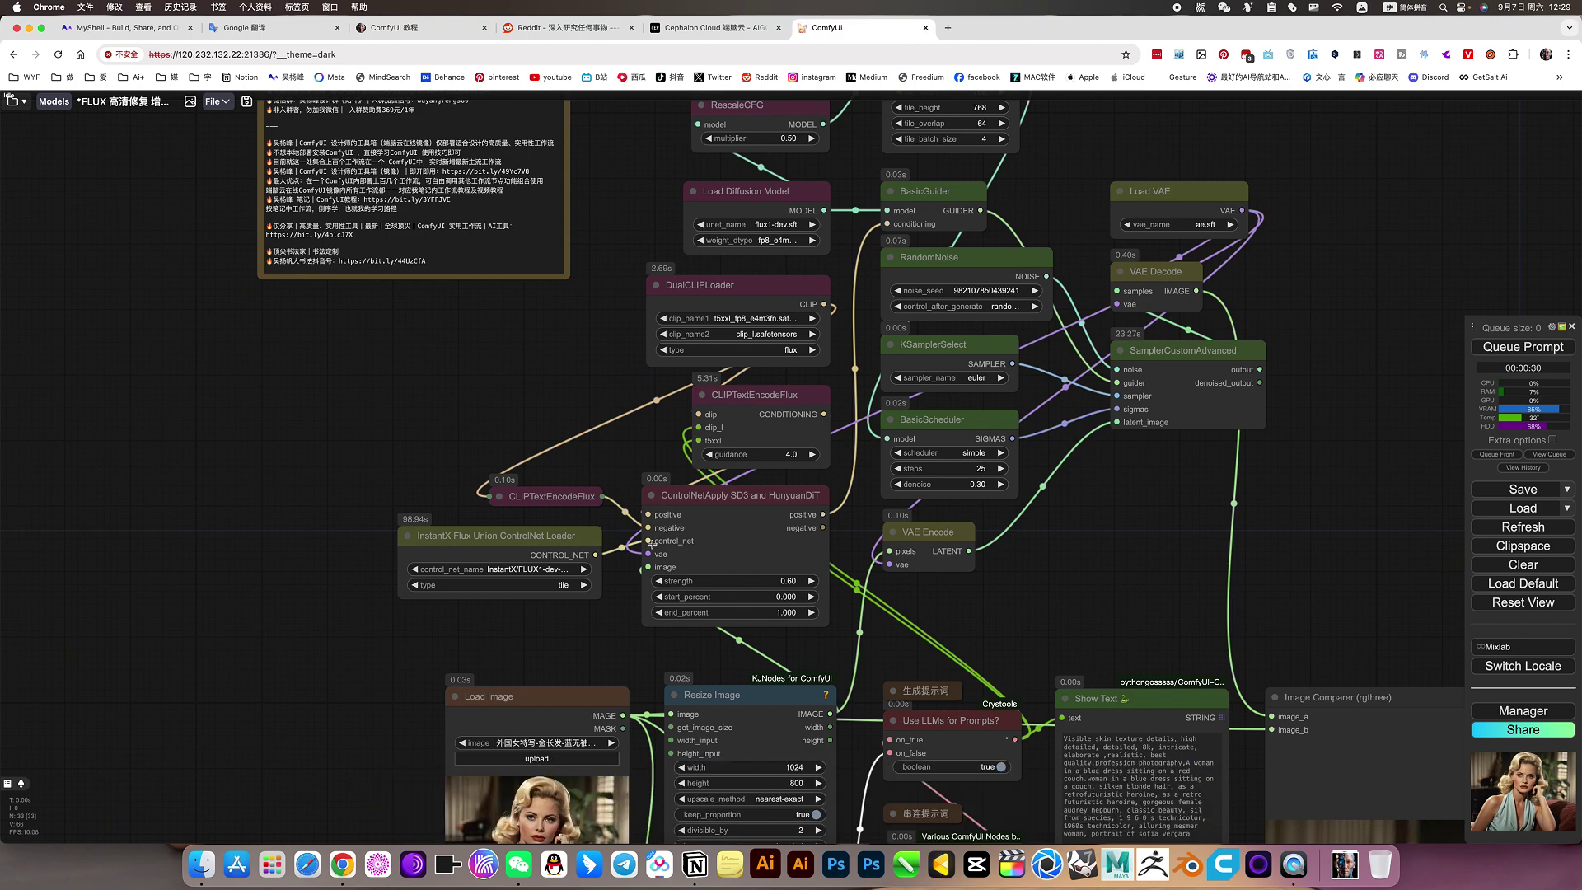
scroll(573, 486, up, 10)
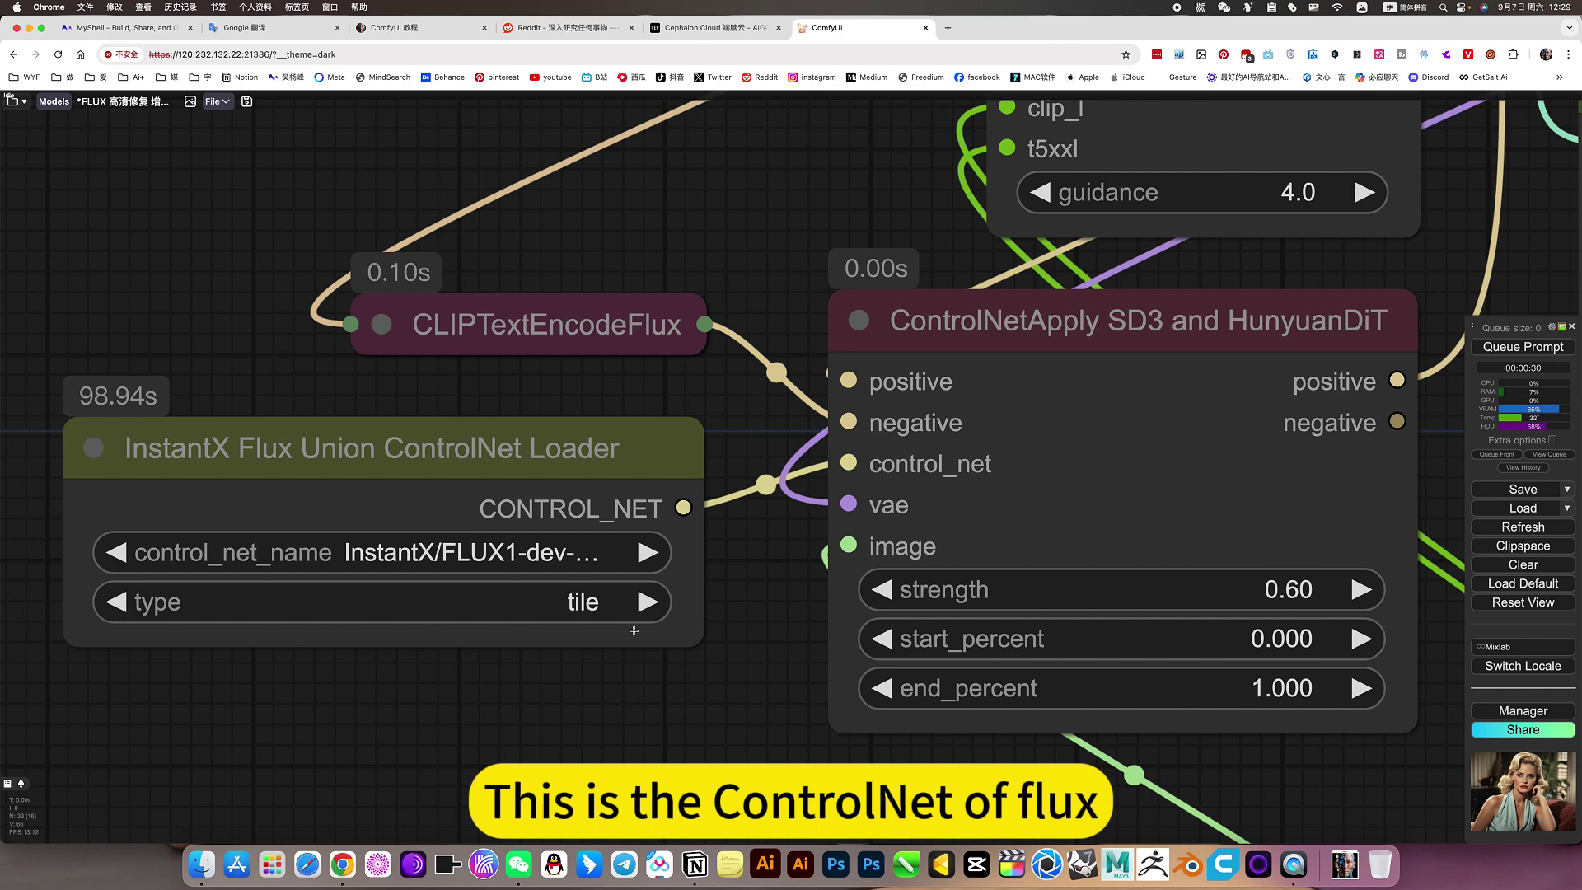
click(609, 609)
click(591, 599)
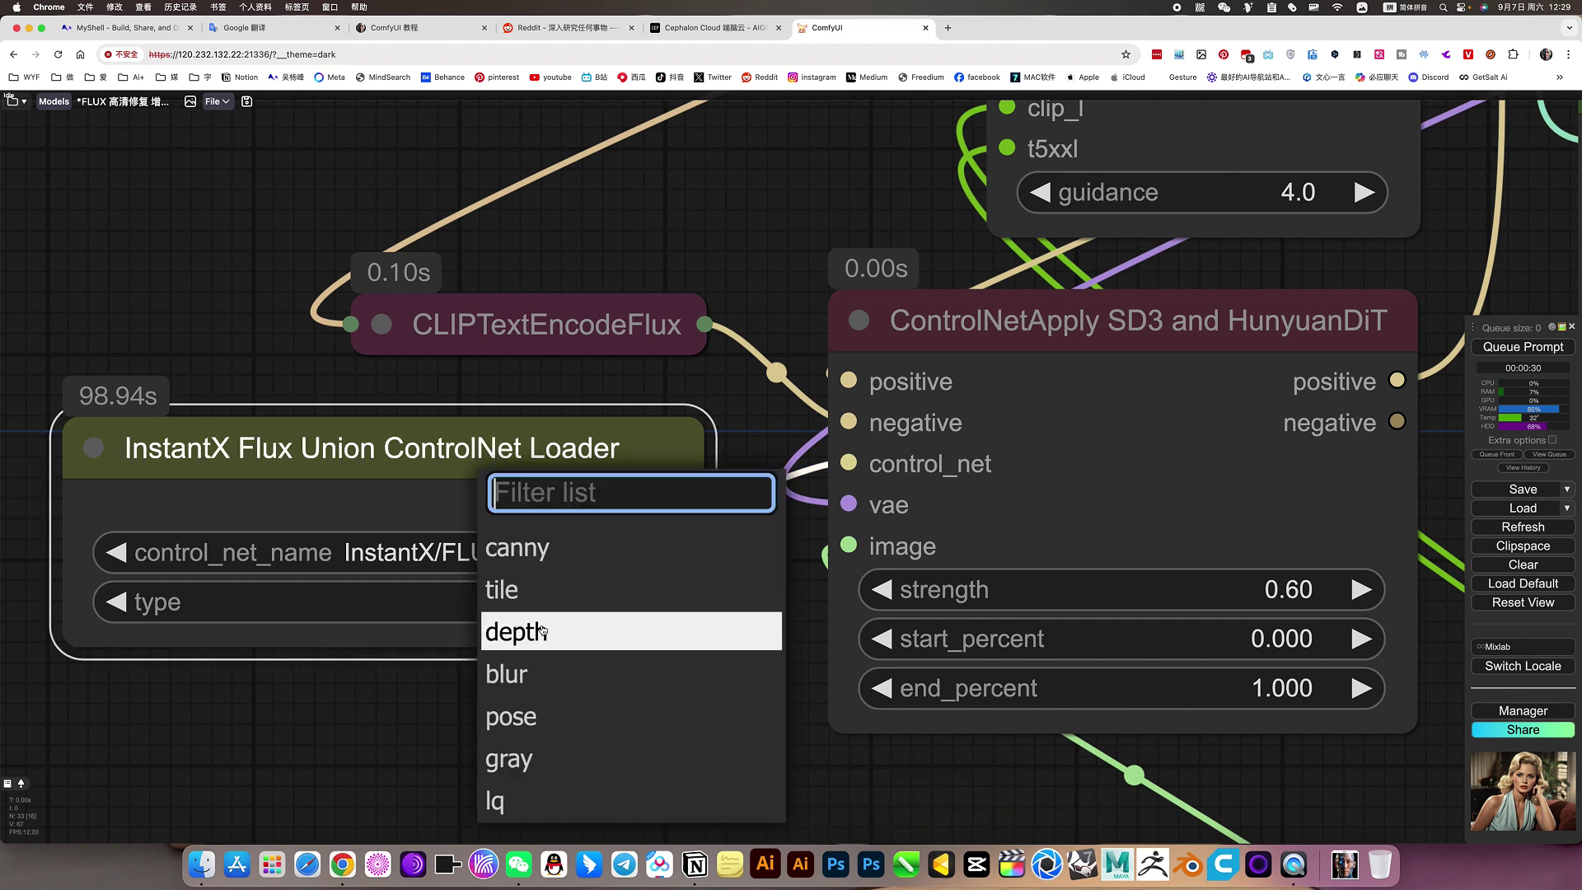
click(526, 596)
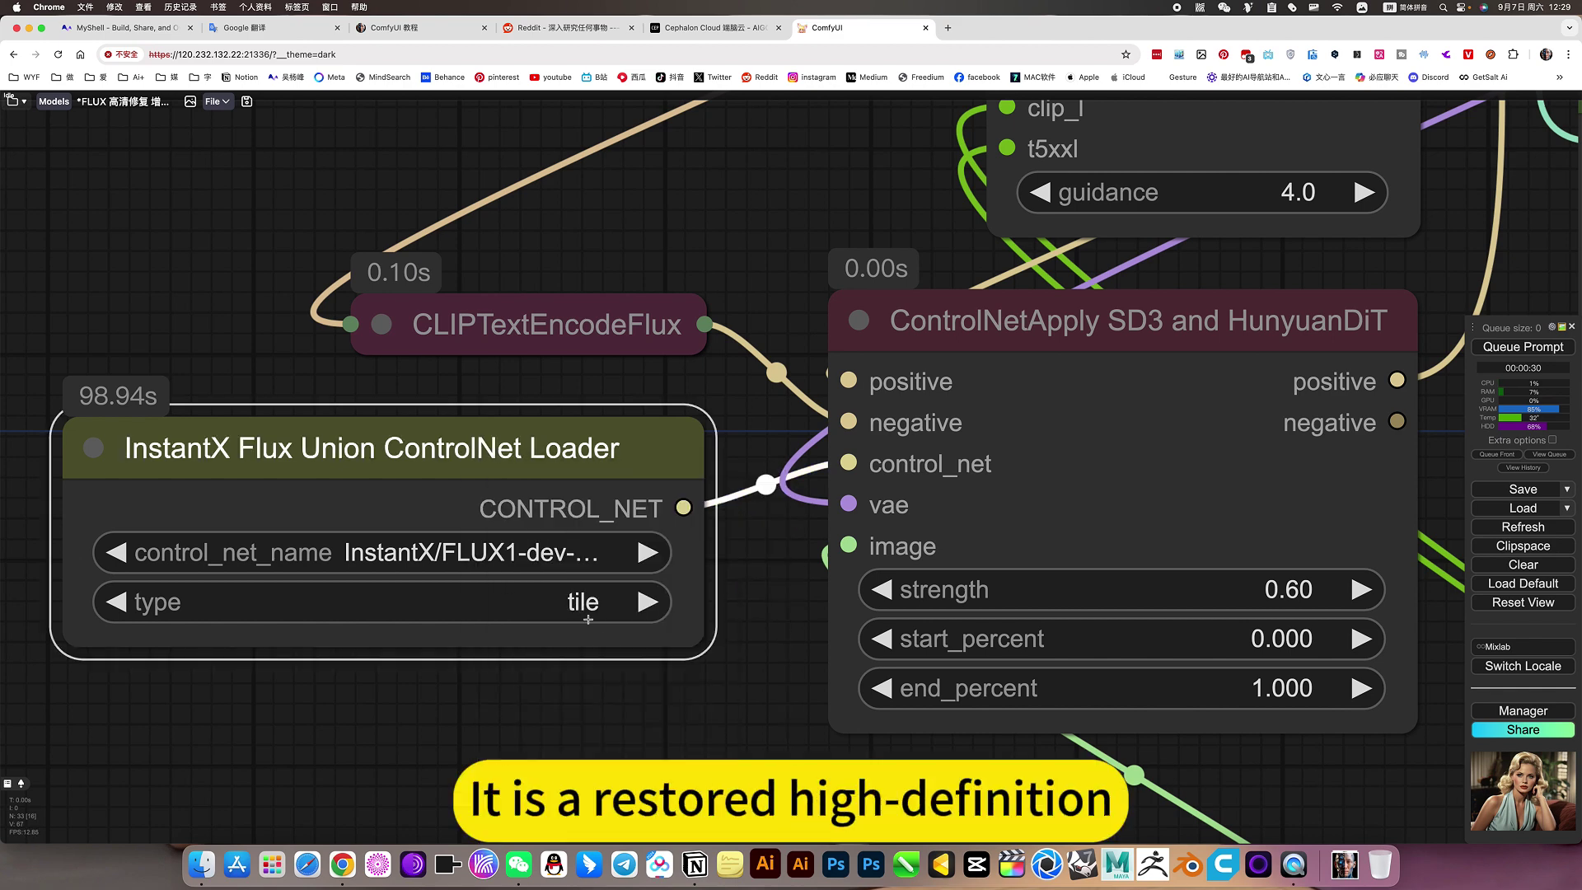
- Set the strength of the ControlNetApply SD3 and HunyuanDiT node to 1
scroll(694, 702, down, 8)
drag(653, 731, 597, 732)
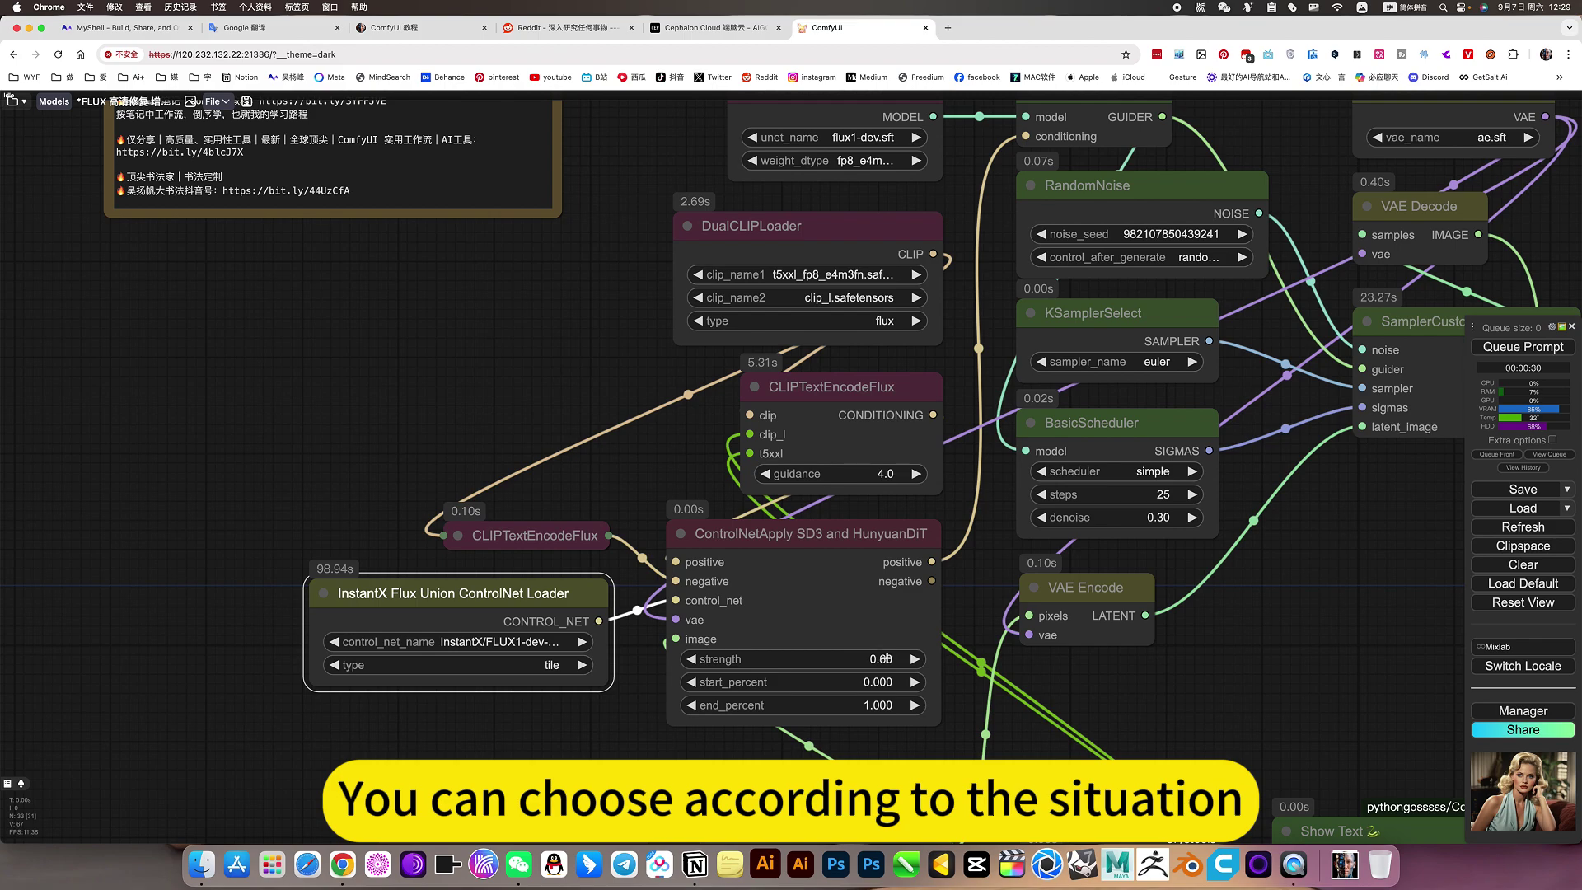
scroll(1075, 710, down, 10)
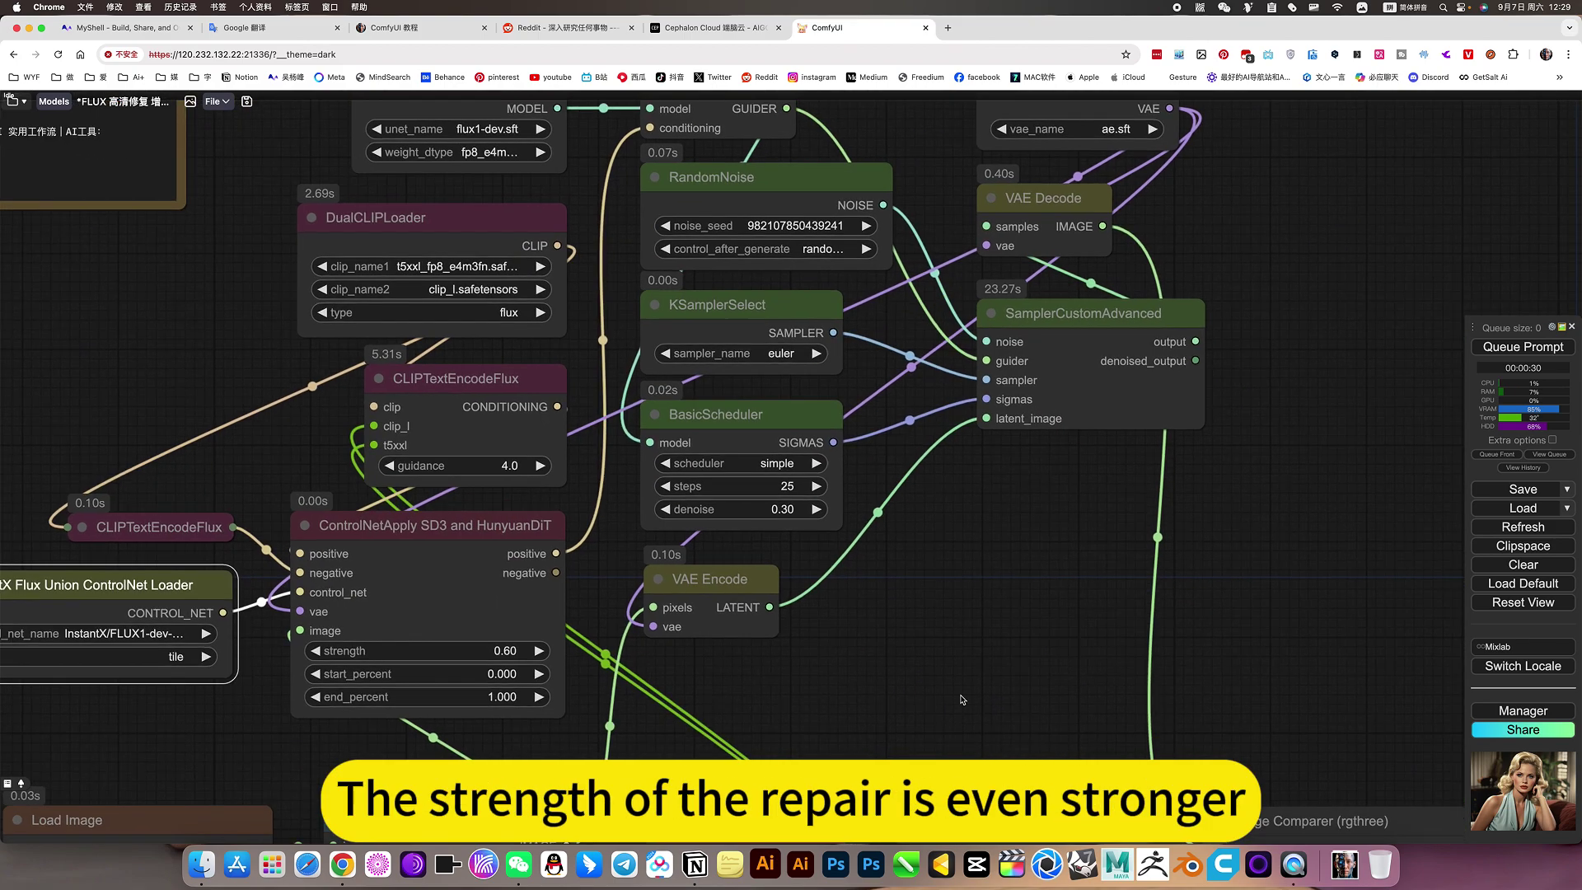
scroll(953, 432, up, 5)
drag(953, 430, 1291, 523)
scroll(701, 458, up, 8)
scroll(782, 521, up, 2)
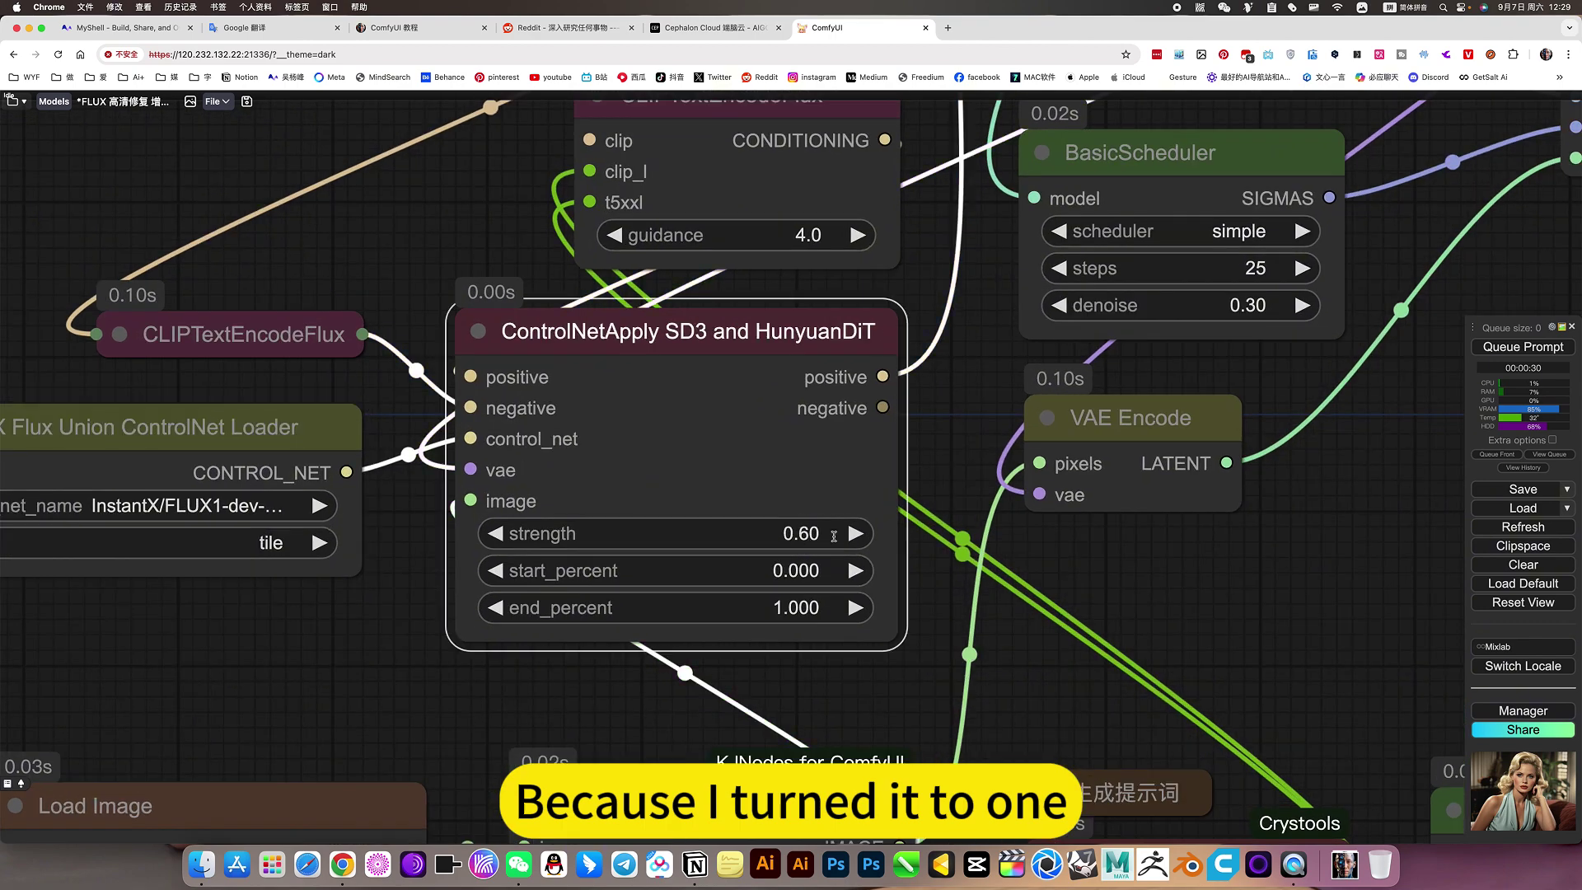
click(782, 528)
text(1)
key(Return)
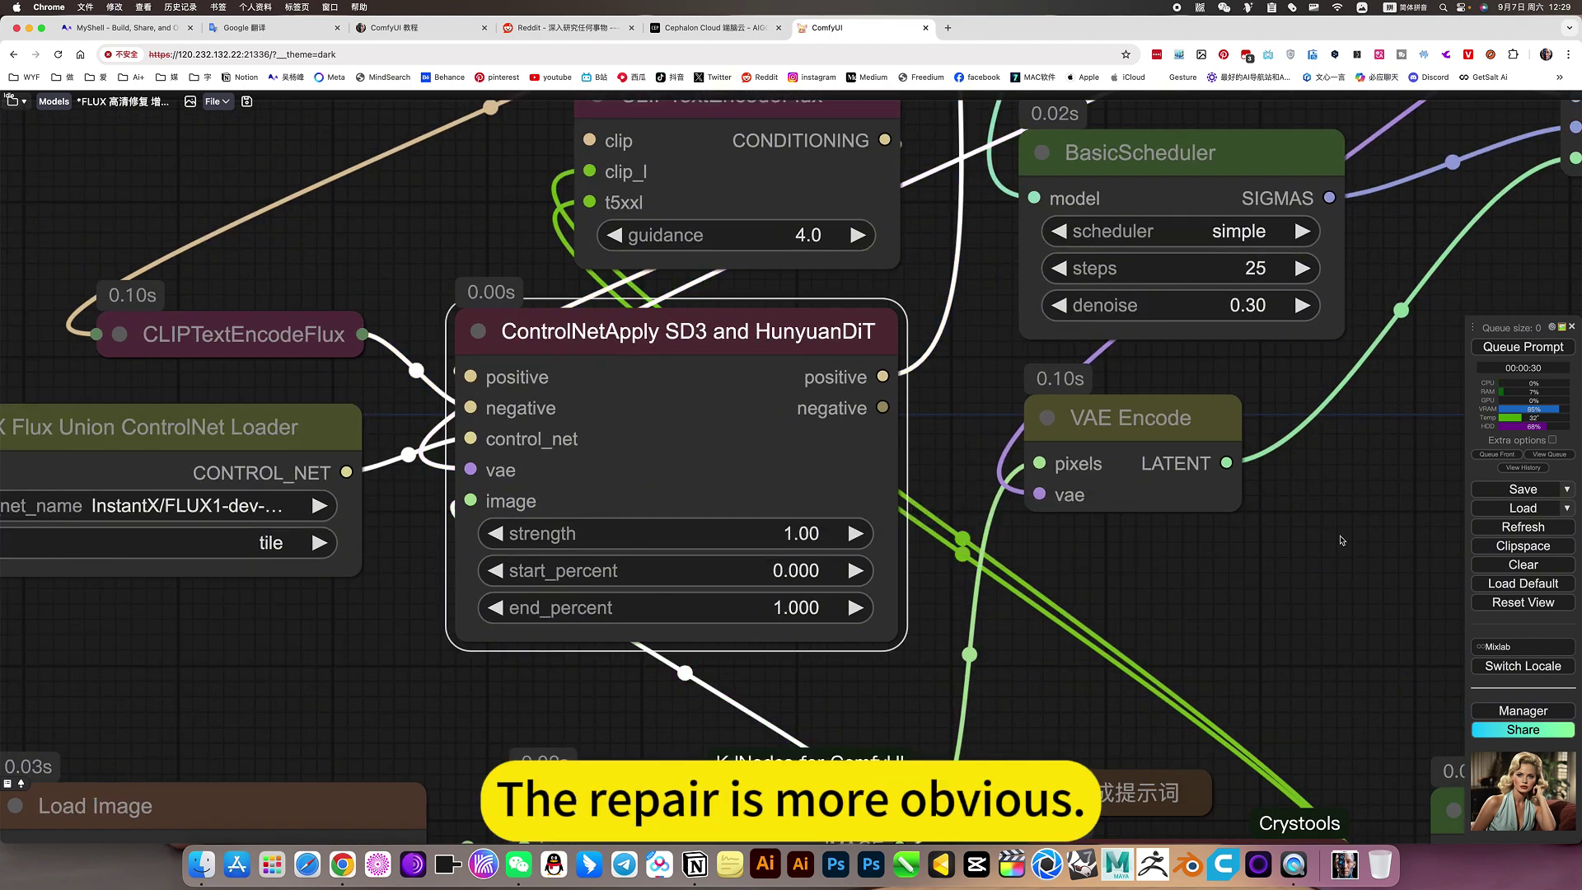
- Set the denoise value of the BasicScheduler node to 0.6
scroll(1341, 540, down, 8)
scroll(1181, 517, up, 2)
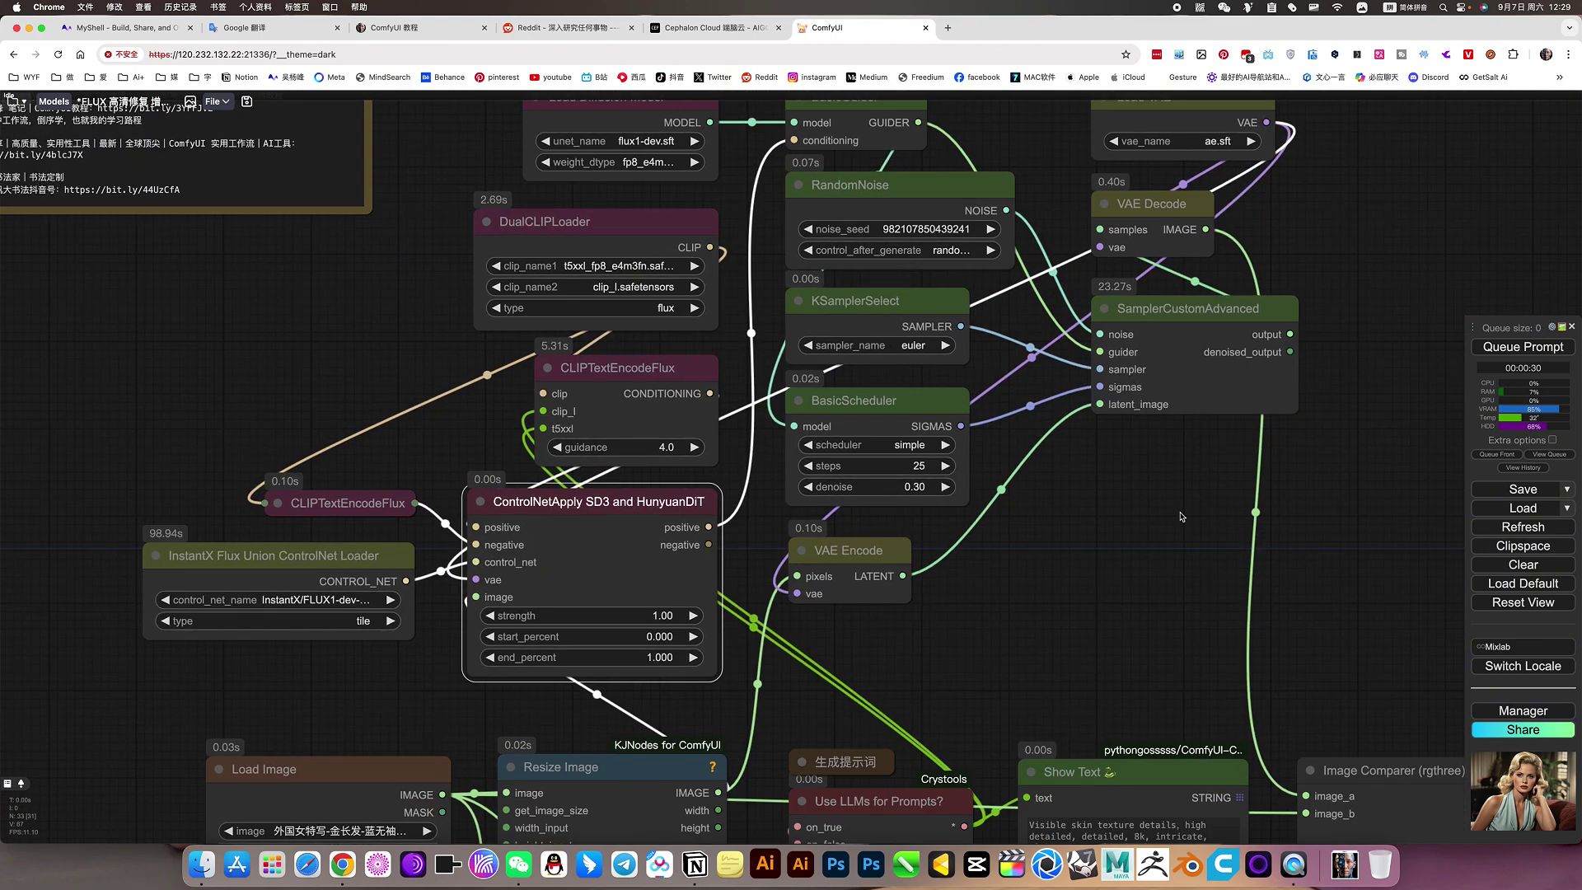
scroll(1243, 558, up, 6)
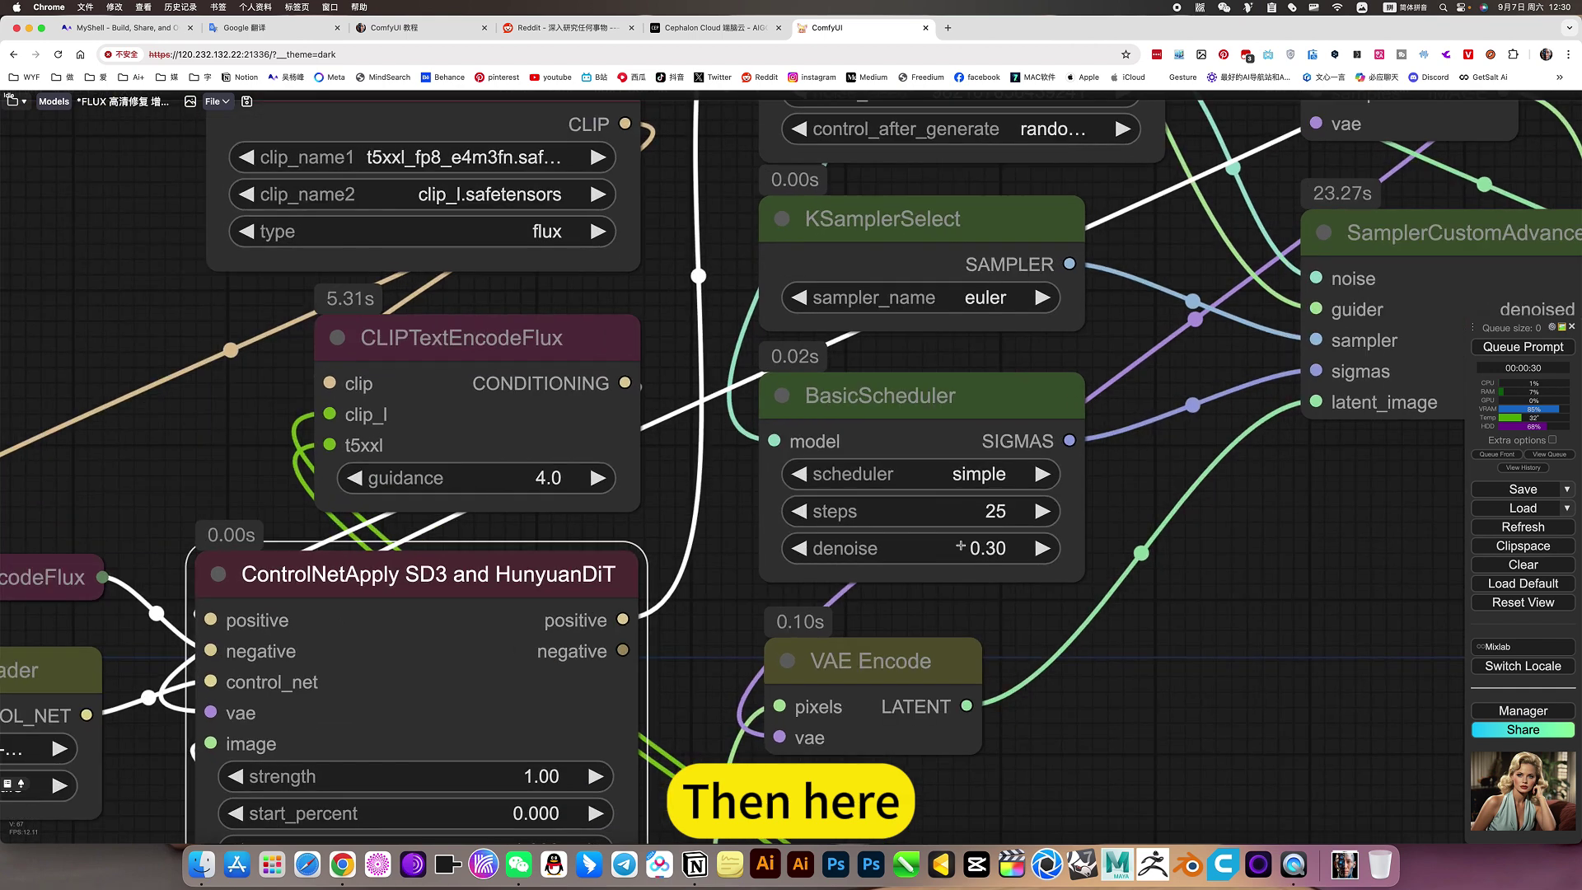
click(953, 398)
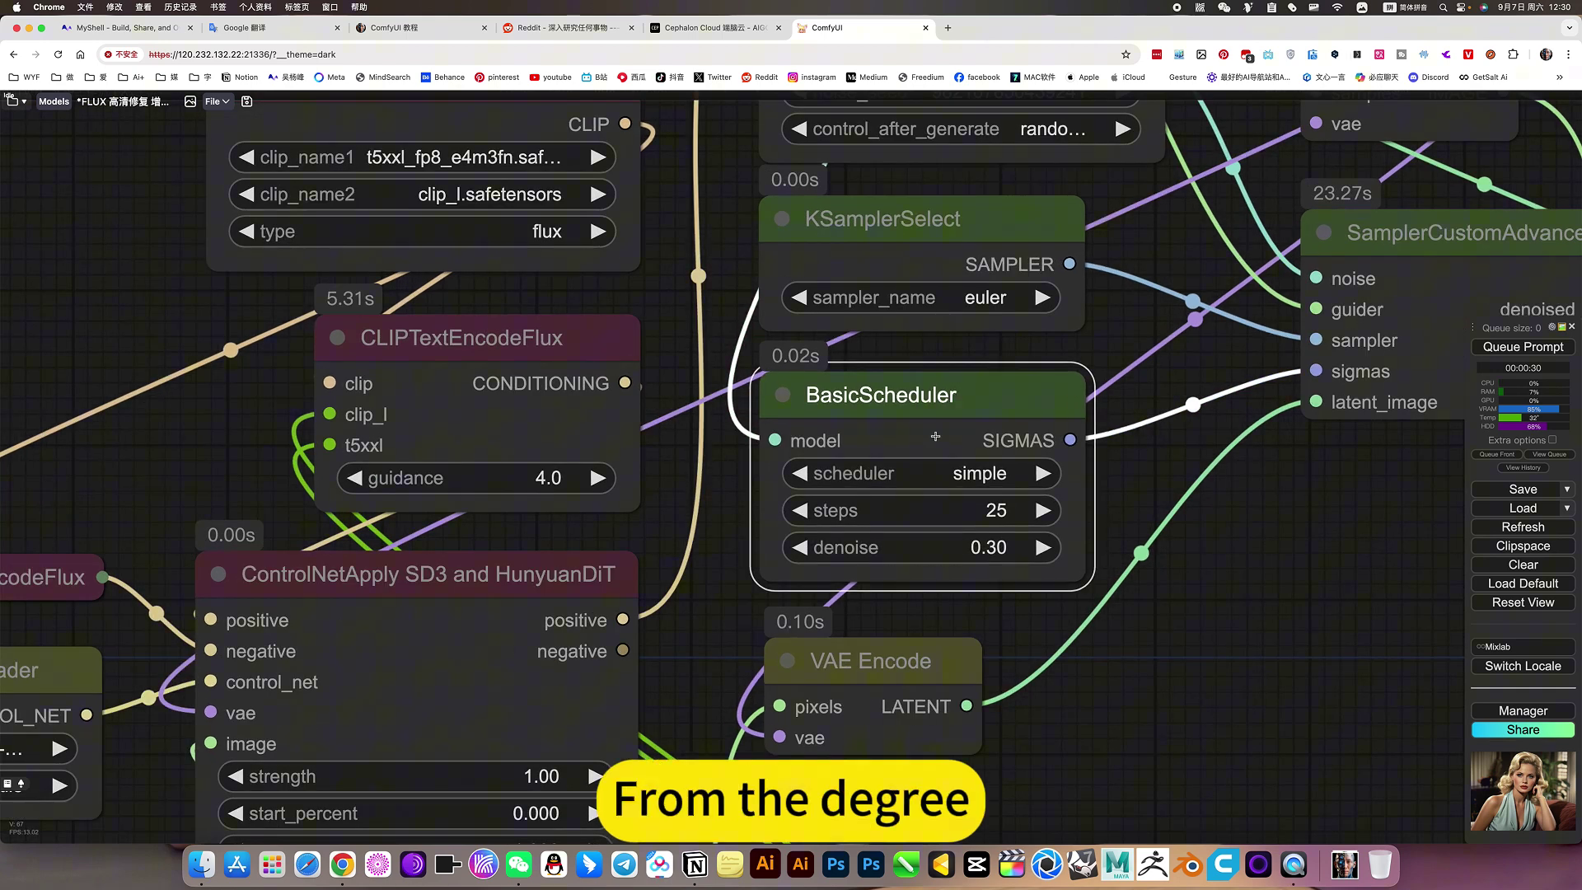
click(991, 548)
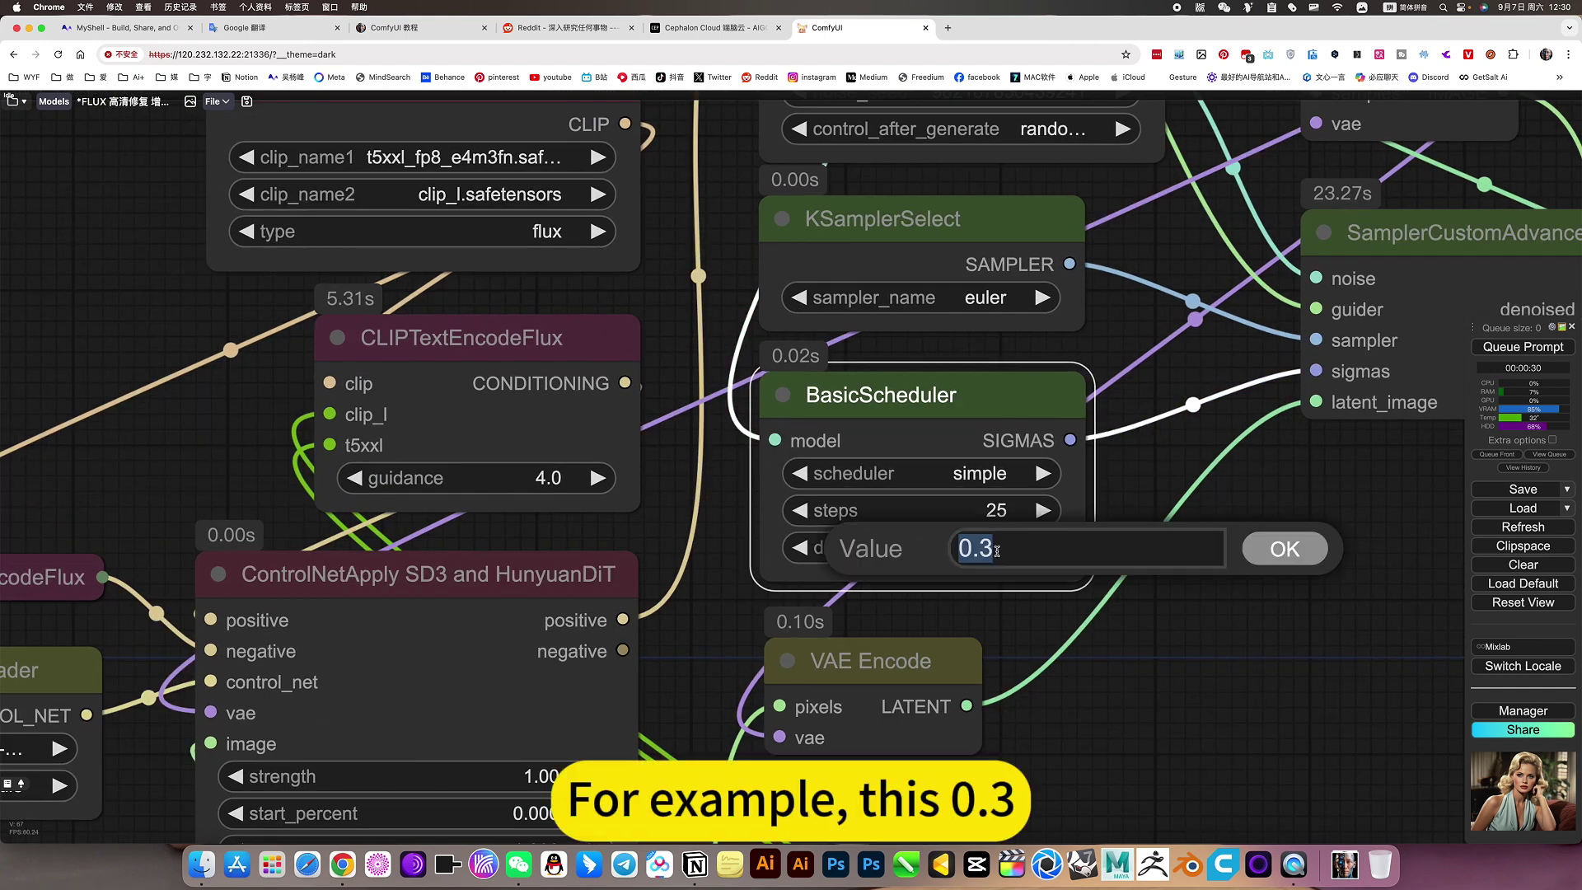
drag(987, 548, 1028, 547)
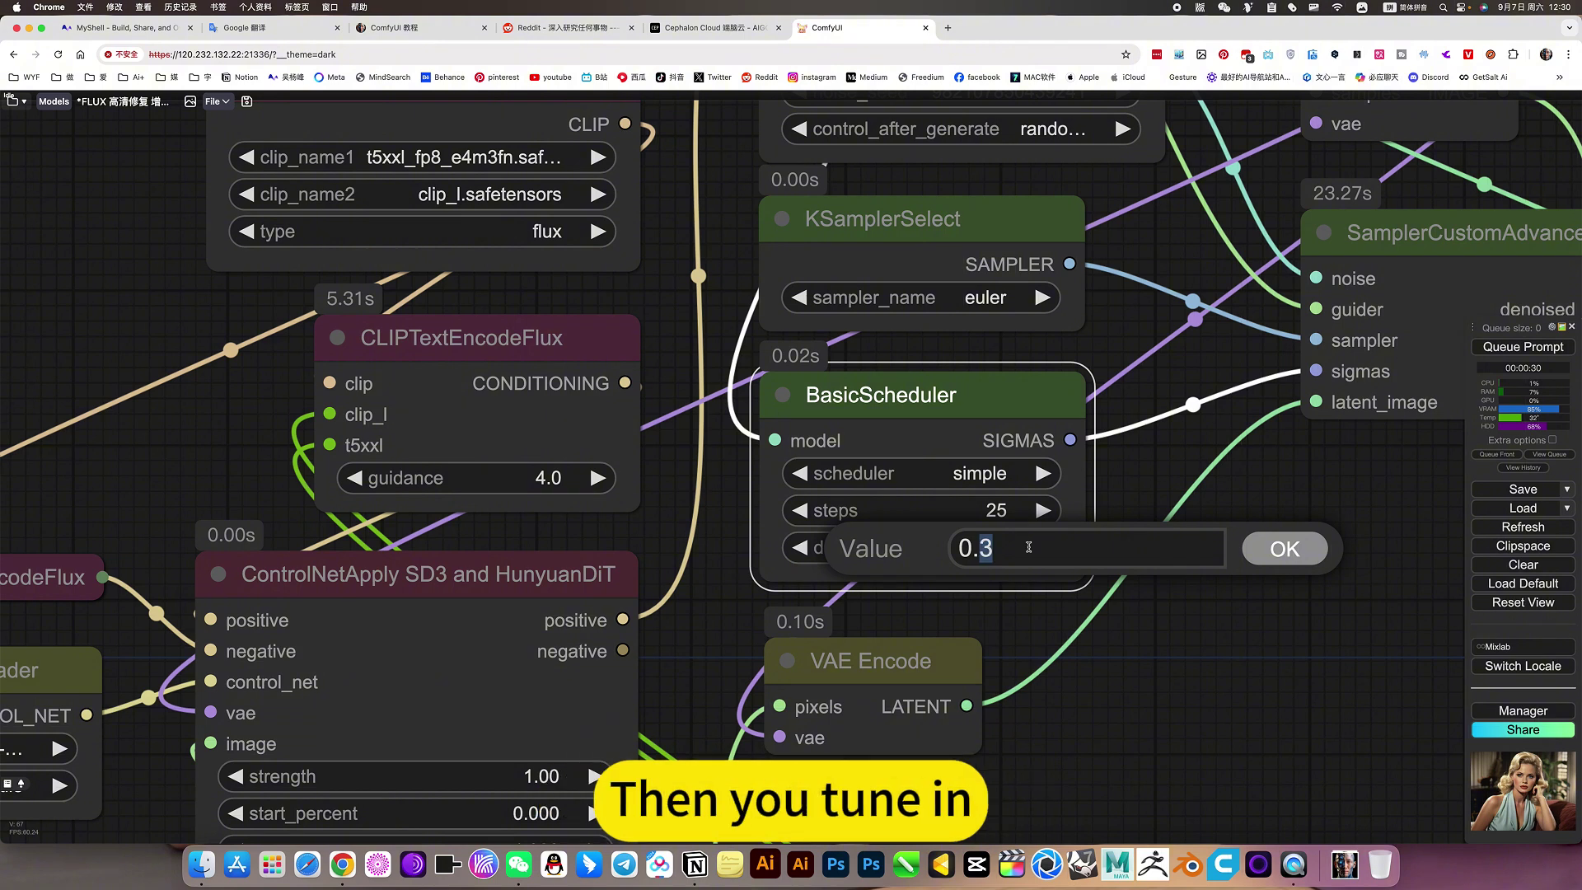
text(6)
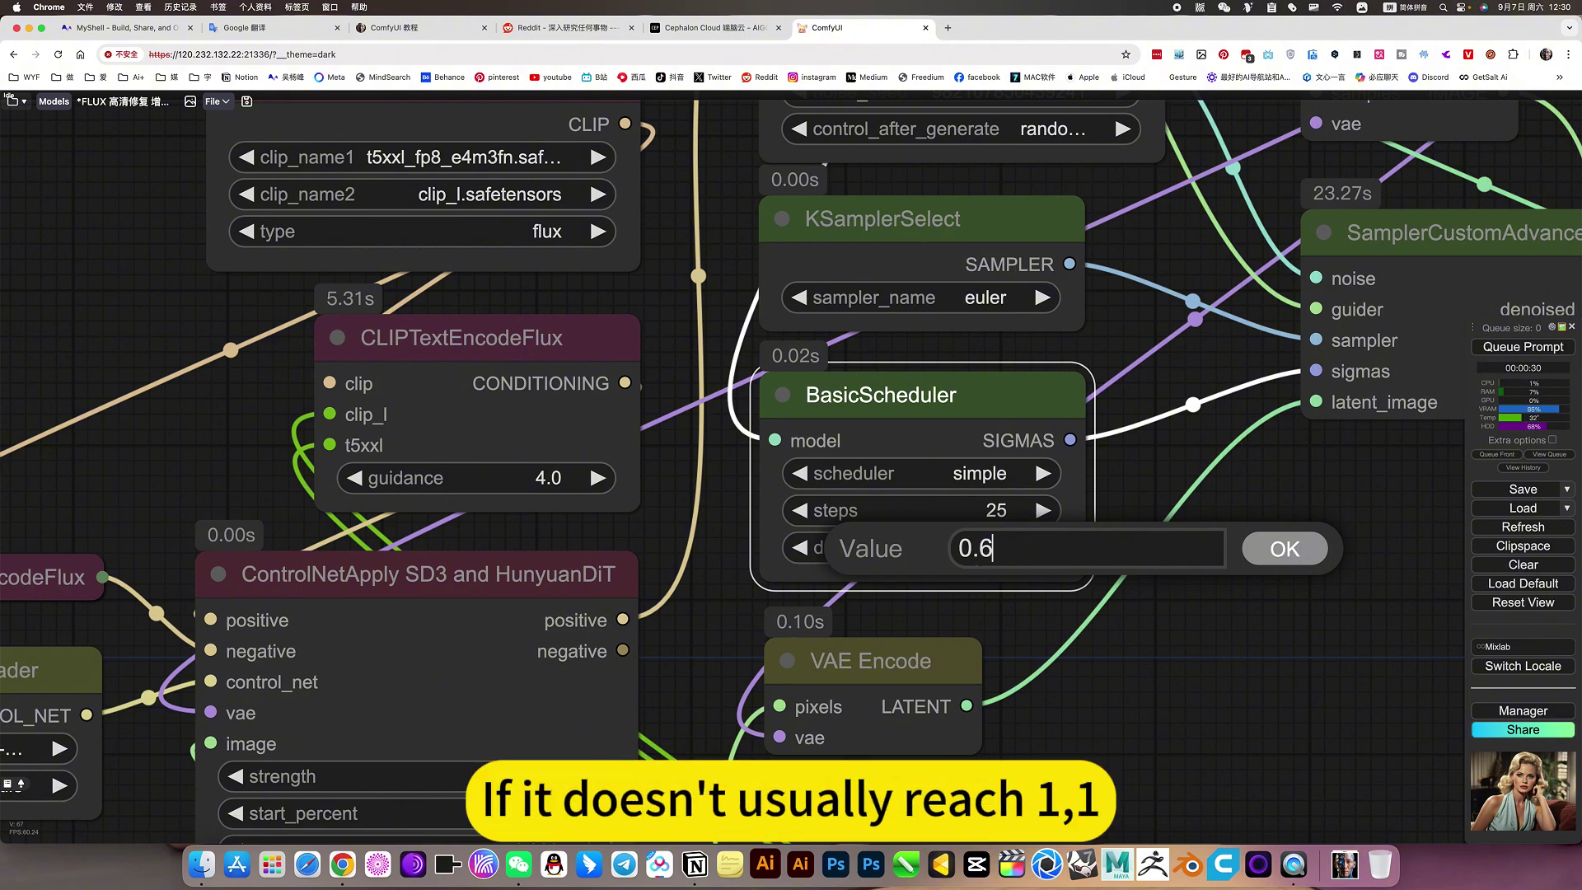
click(1292, 552)
scroll(1181, 588, down, 5)
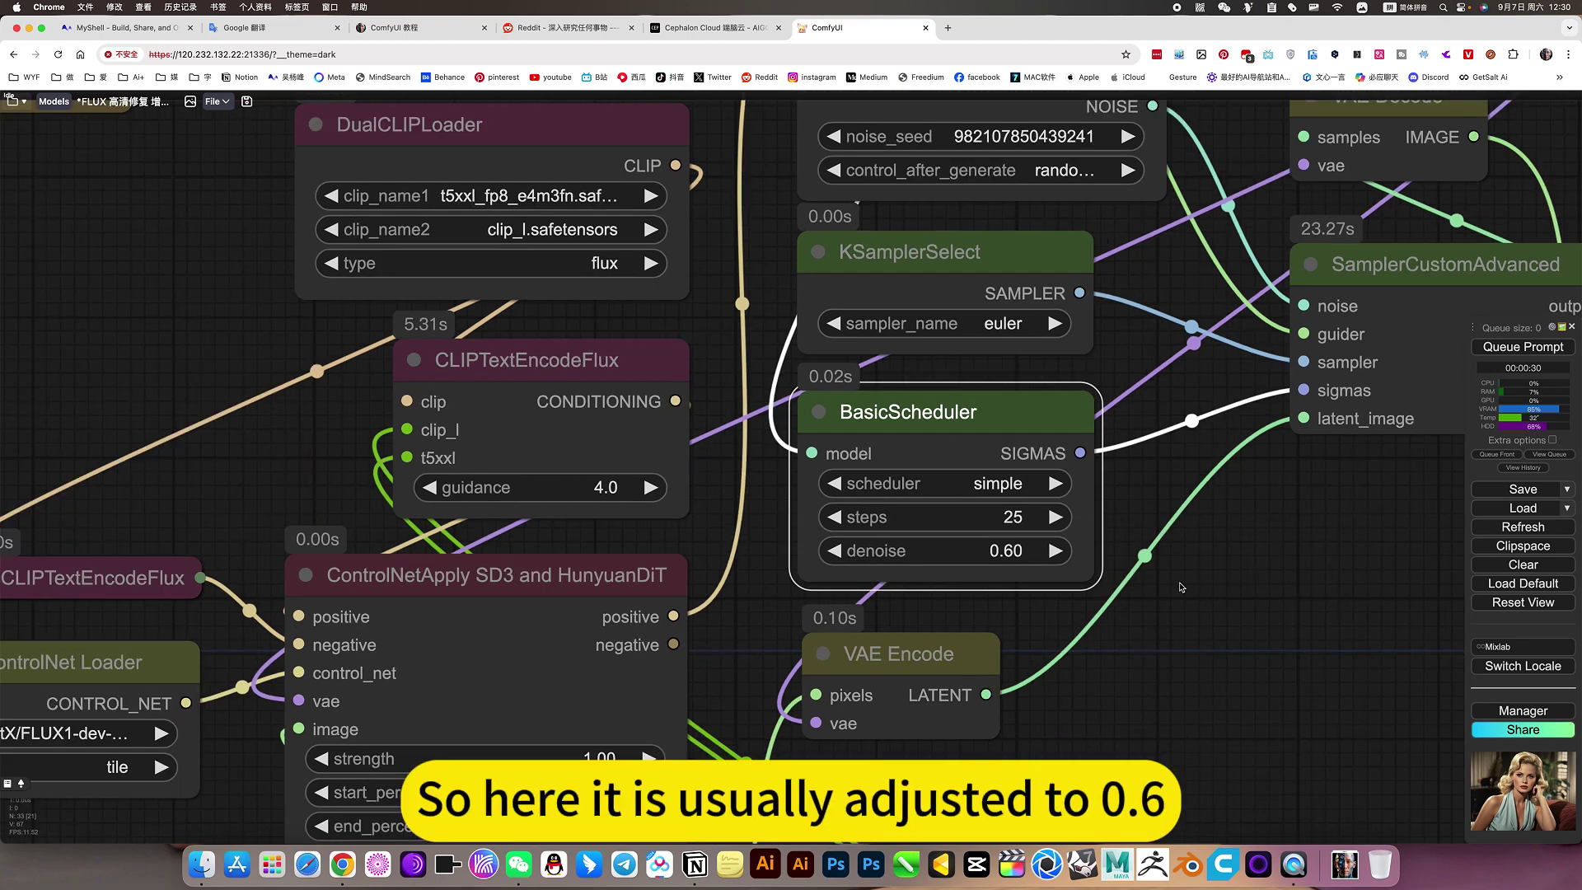
scroll(1181, 587, down, 3)
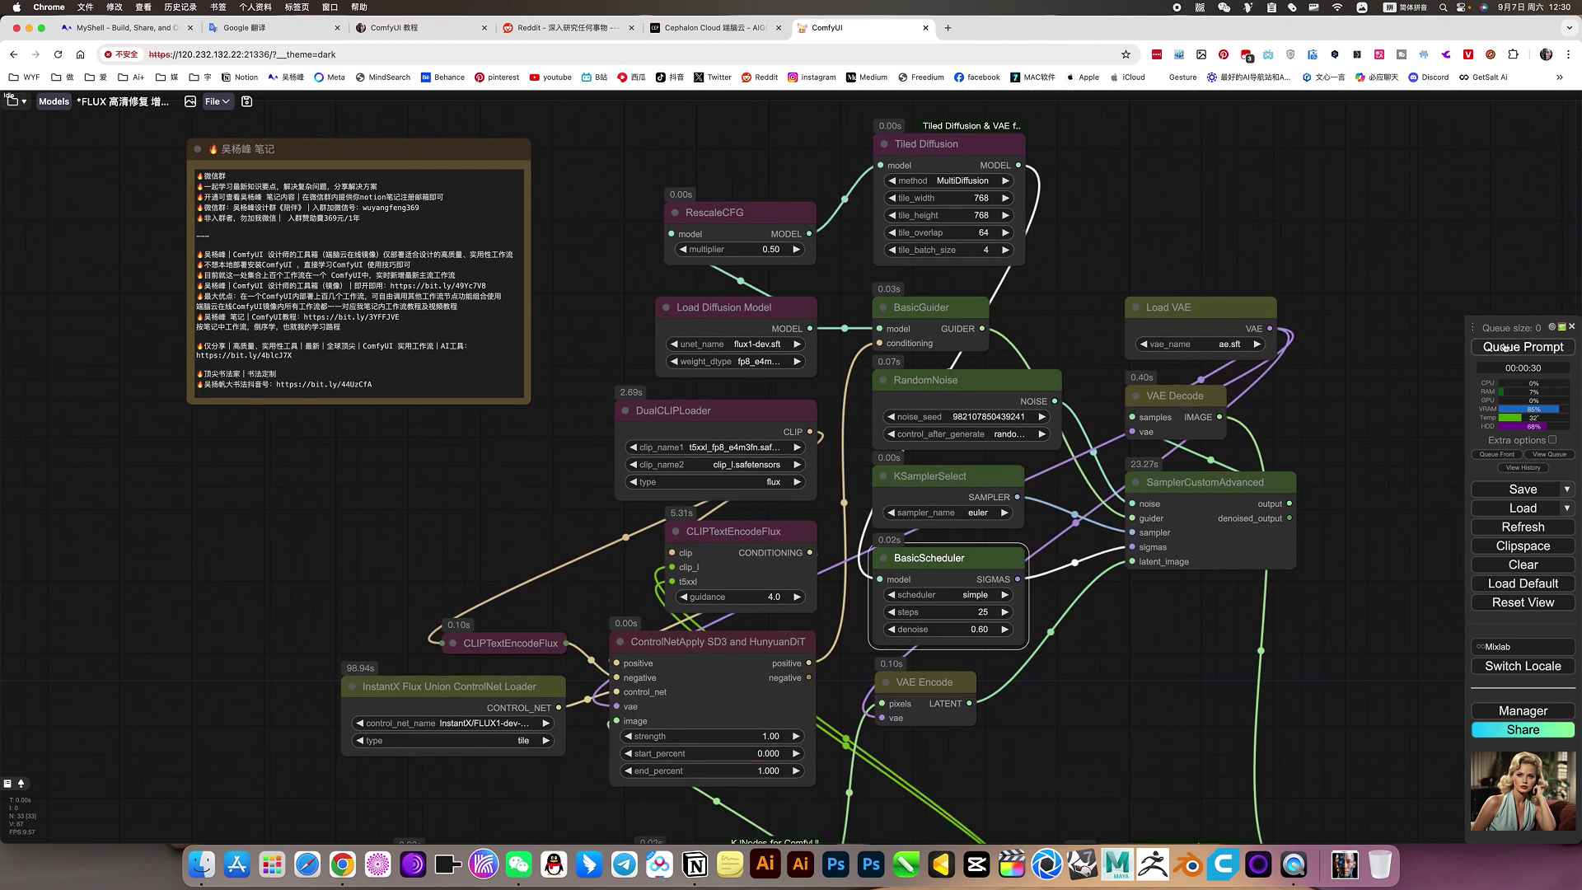
- Queue the prompt to rerun the FLUX high-definition restoration workflow
drag(1080, 201, 1059, 267)
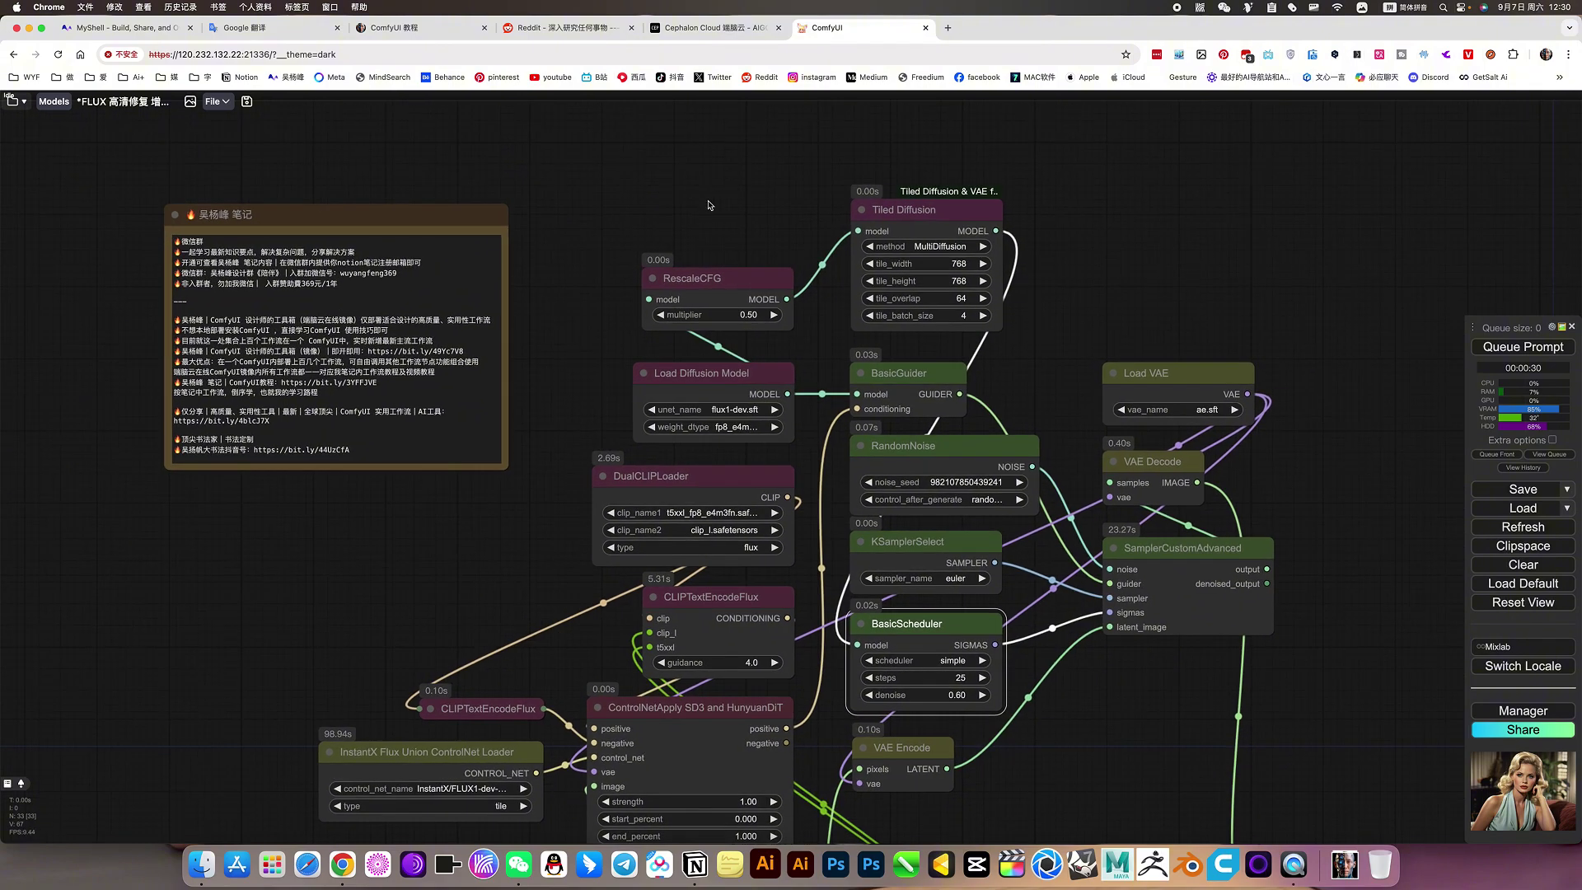
scroll(928, 206, up, 1)
scroll(920, 196, up, 10)
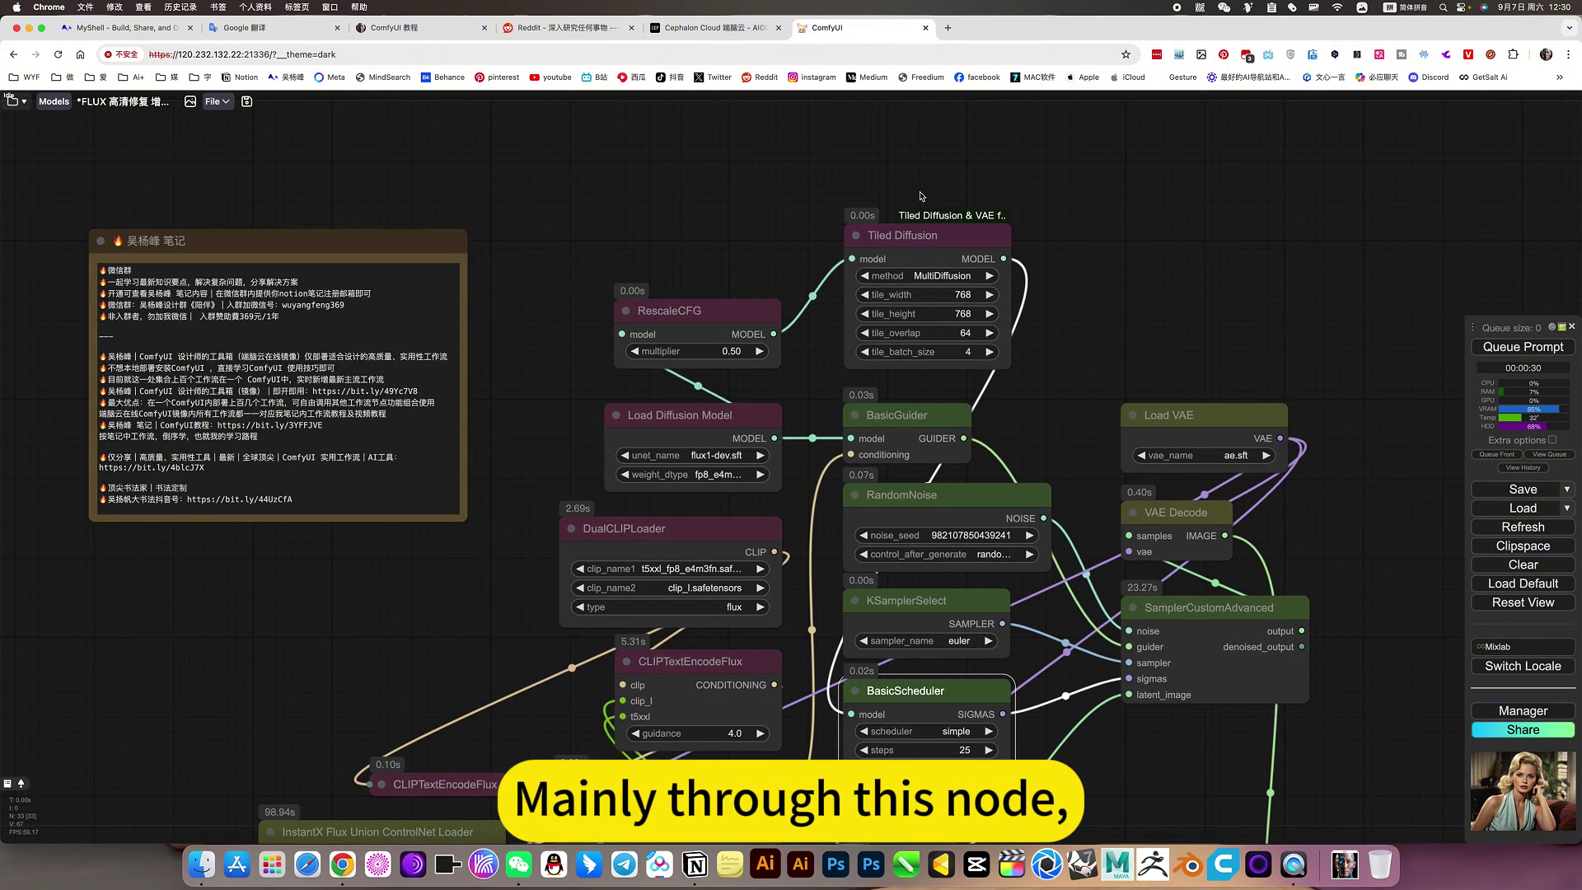
scroll(921, 269, down, 10)
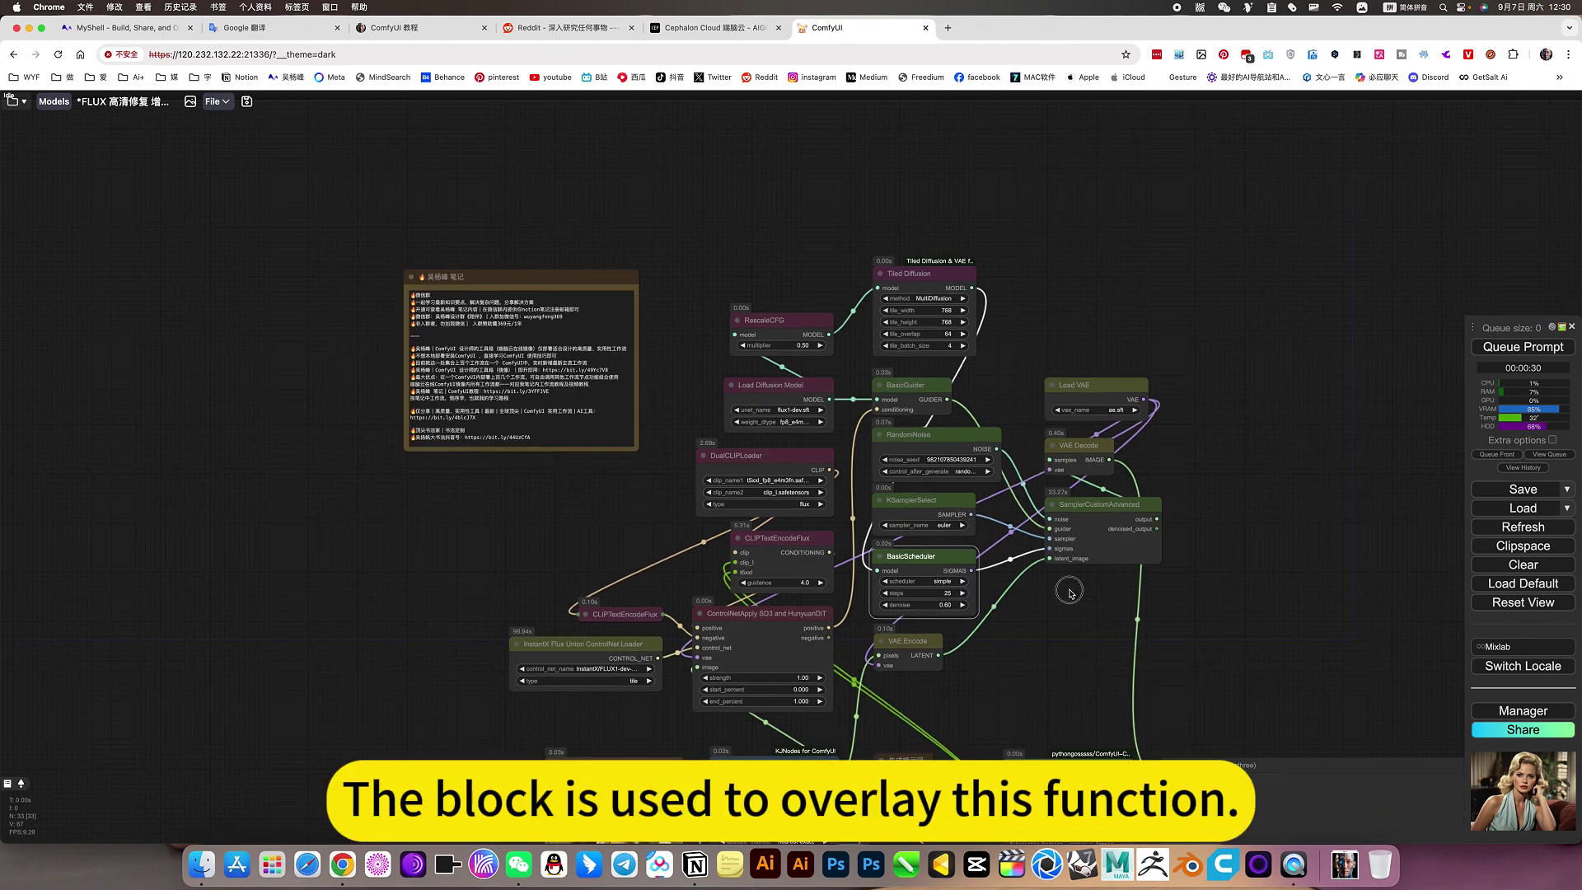
scroll(1069, 592, down, 5)
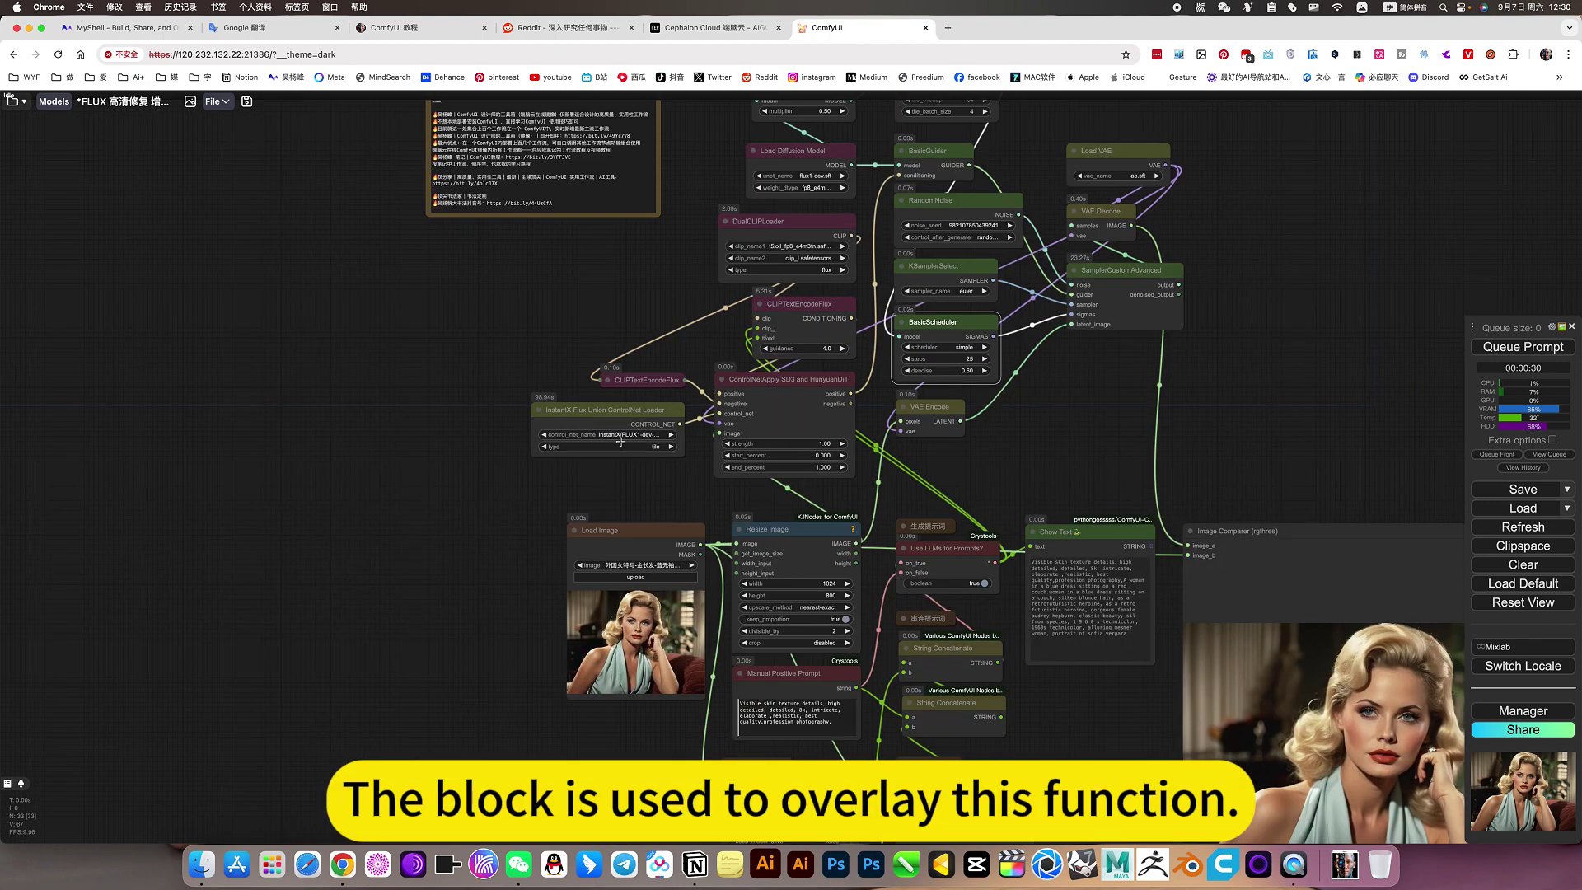
scroll(621, 442, up, 10)
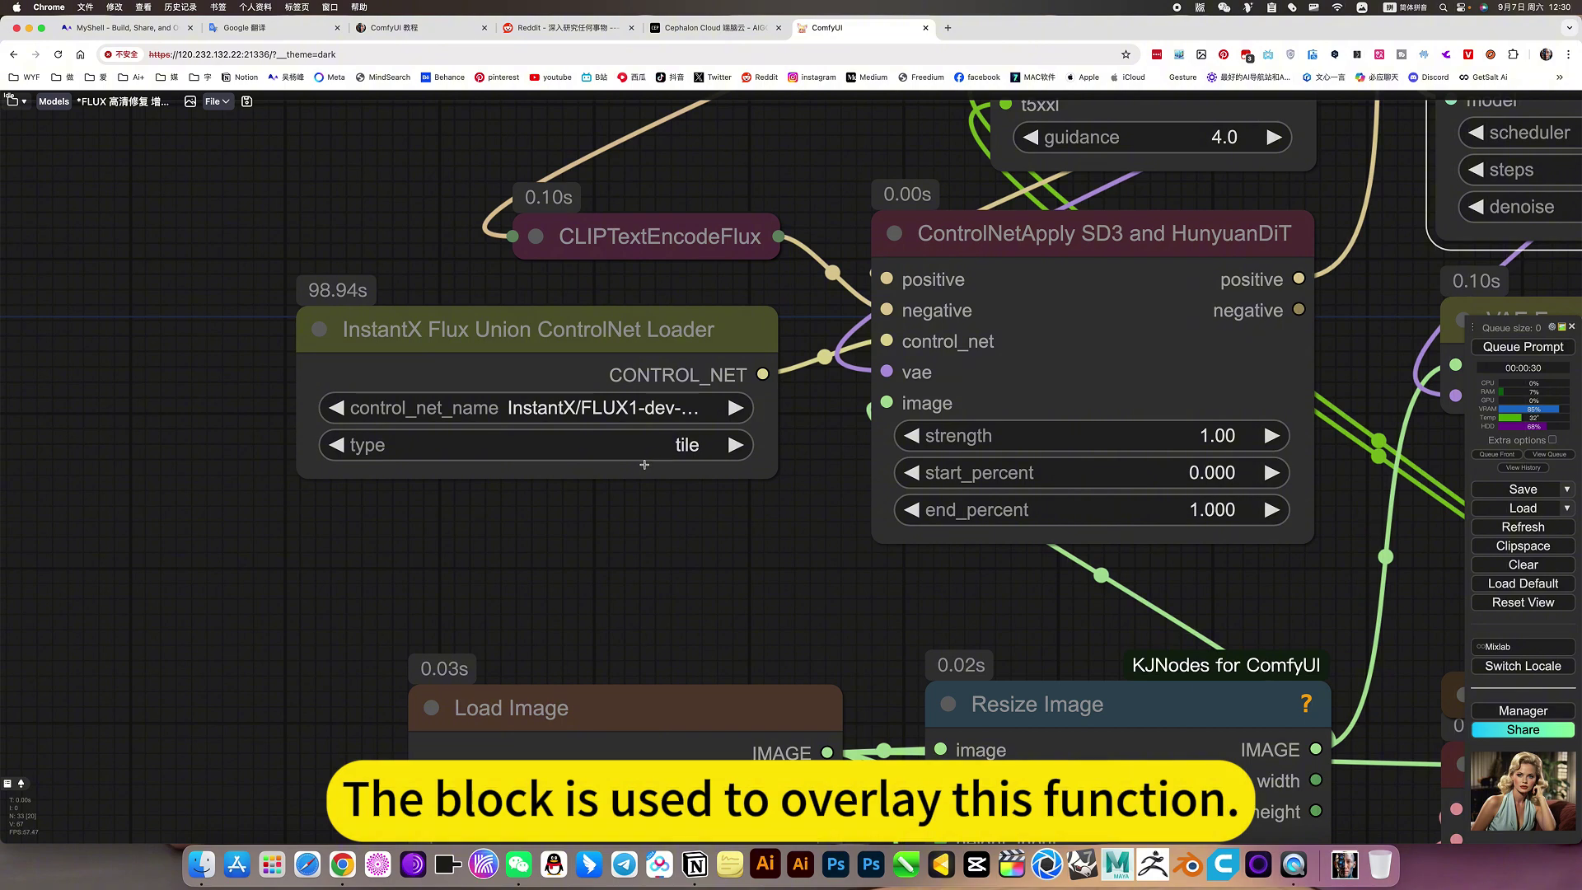
click(1523, 347)
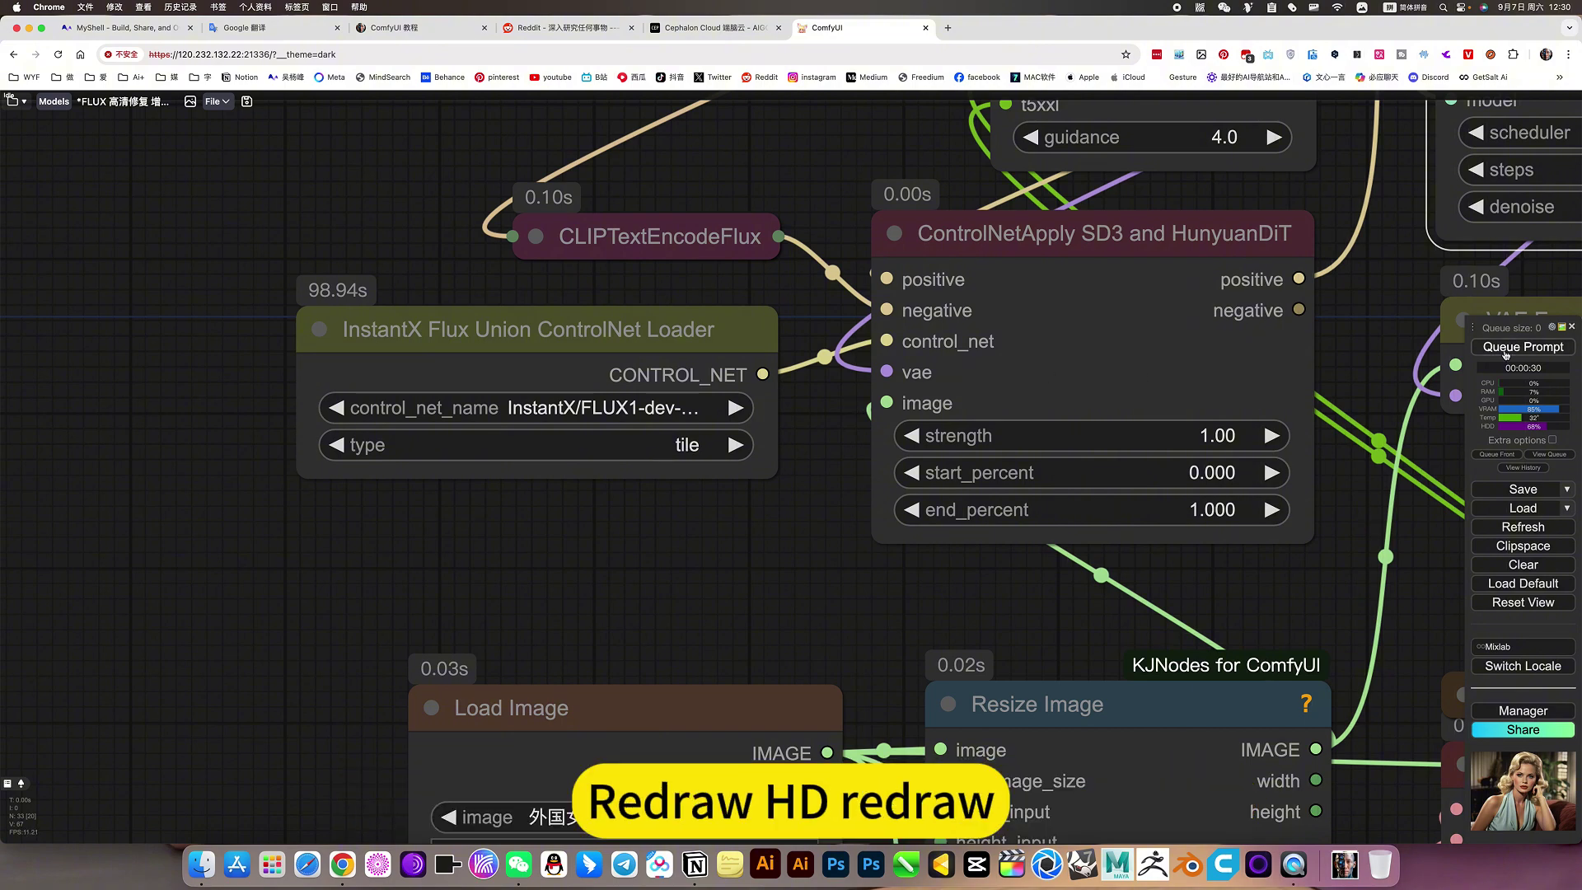
- Examine the ControlNetApply strength, BasicScheduler denoise and InstantX Flux Union ControlNet Loader settings while the workflow runs
scroll(1316, 517, down, 3)
scroll(1316, 517, down, 5)
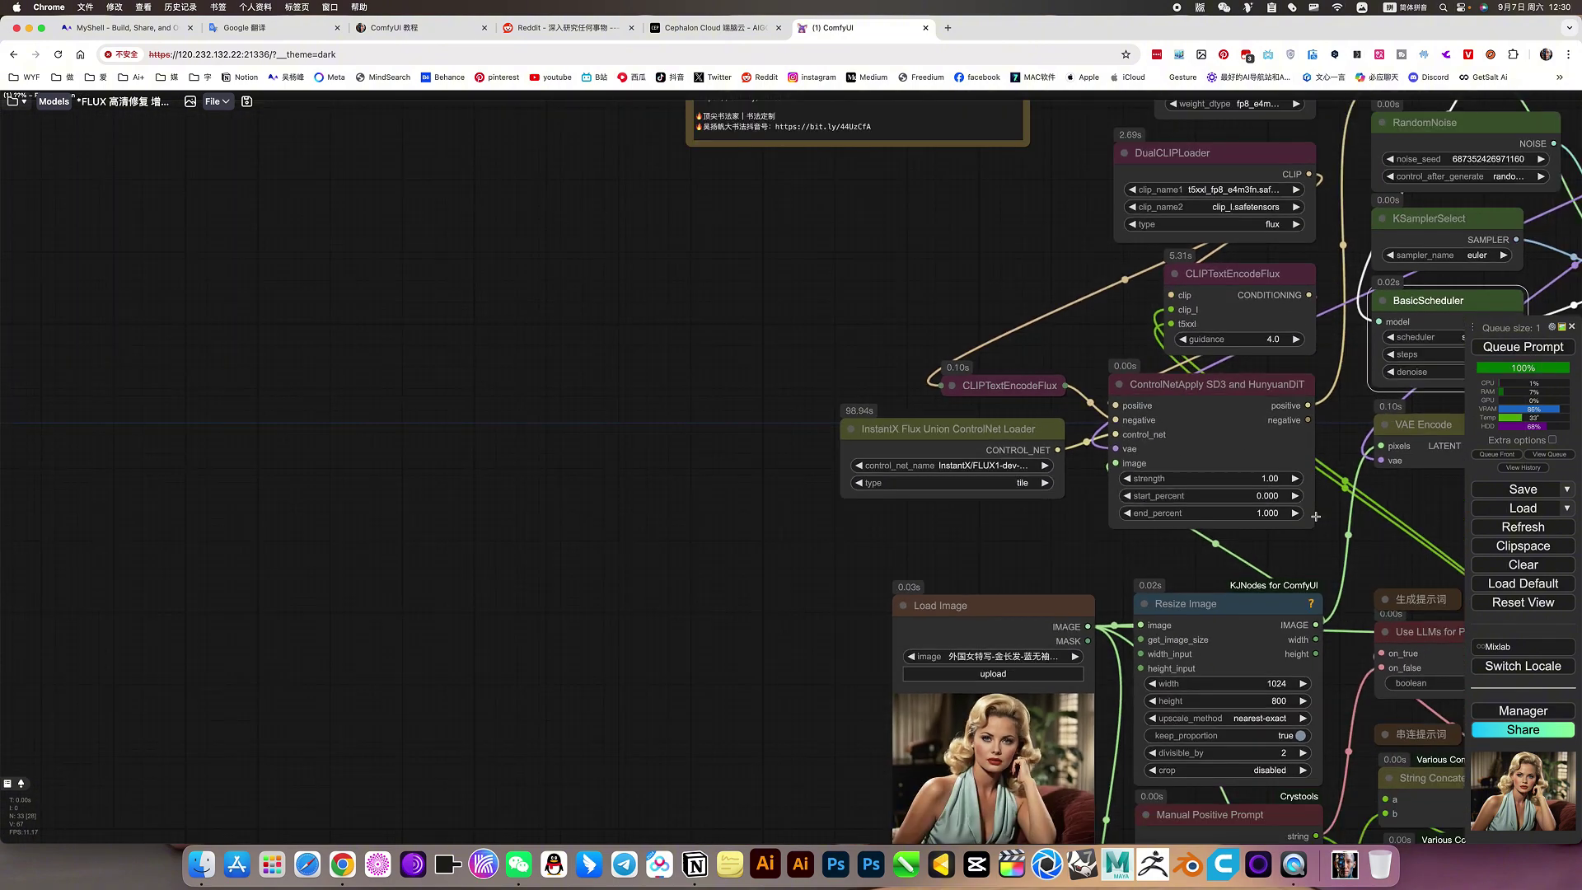
drag(1416, 512, 1055, 412)
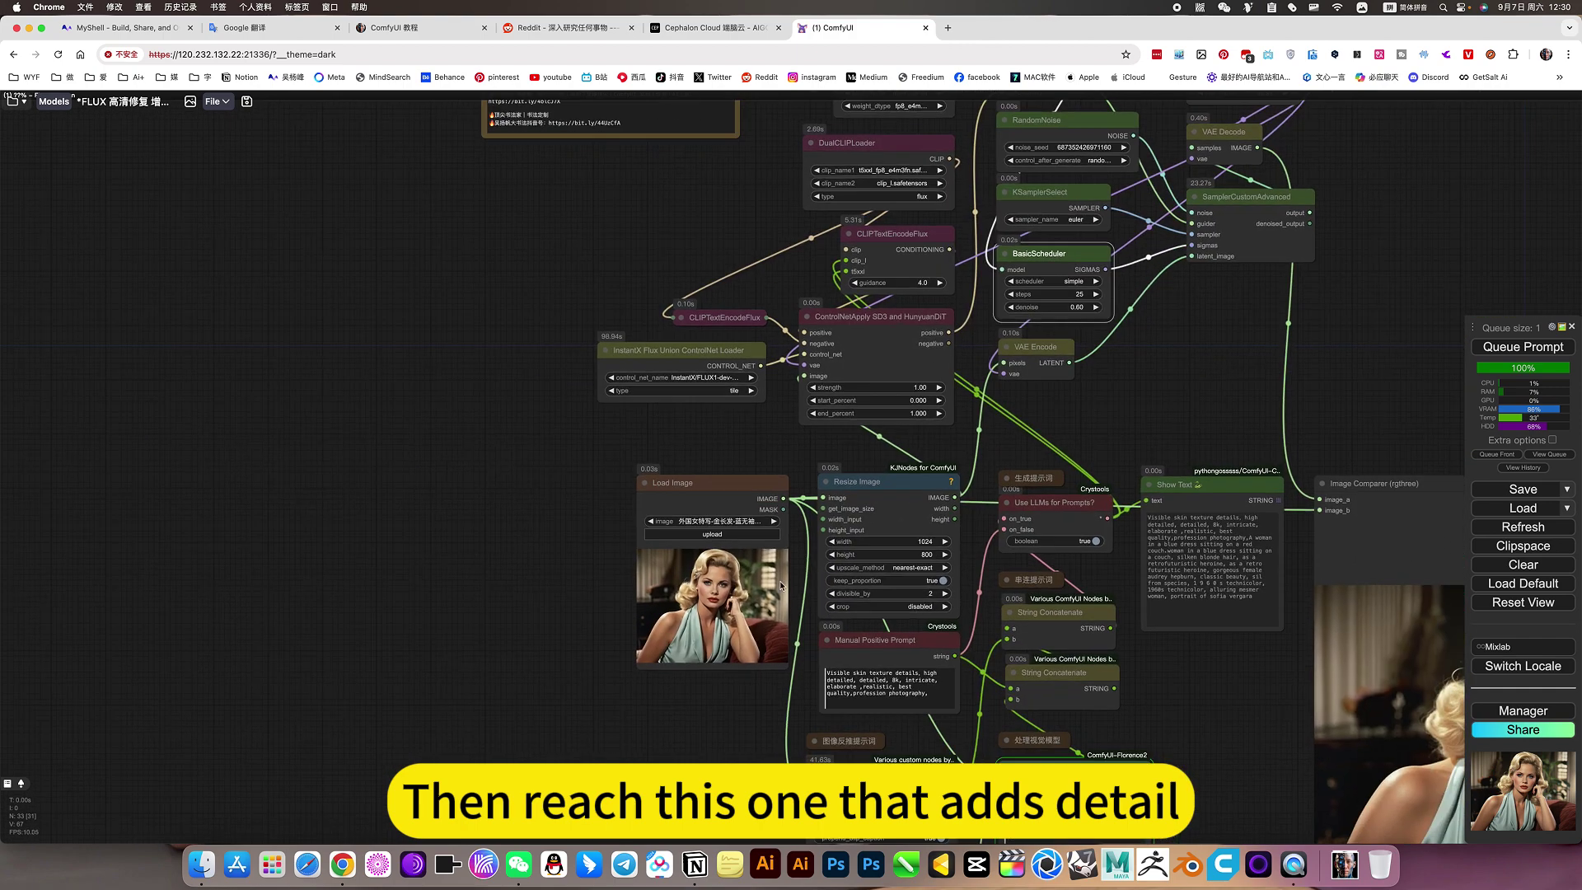
drag(1187, 678, 805, 570)
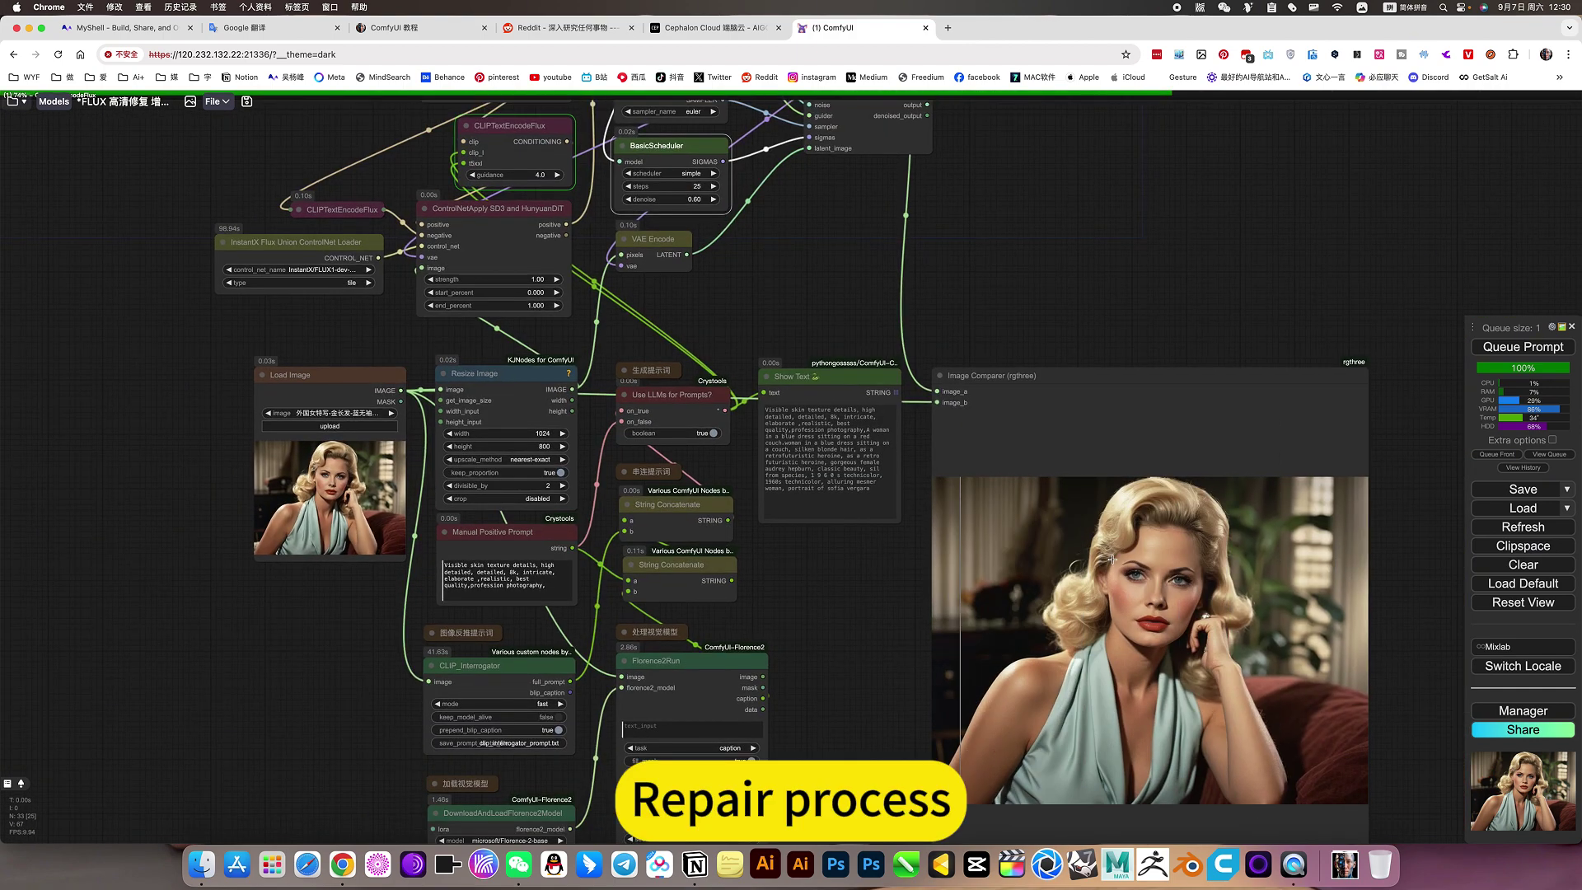
drag(1013, 338, 1011, 493)
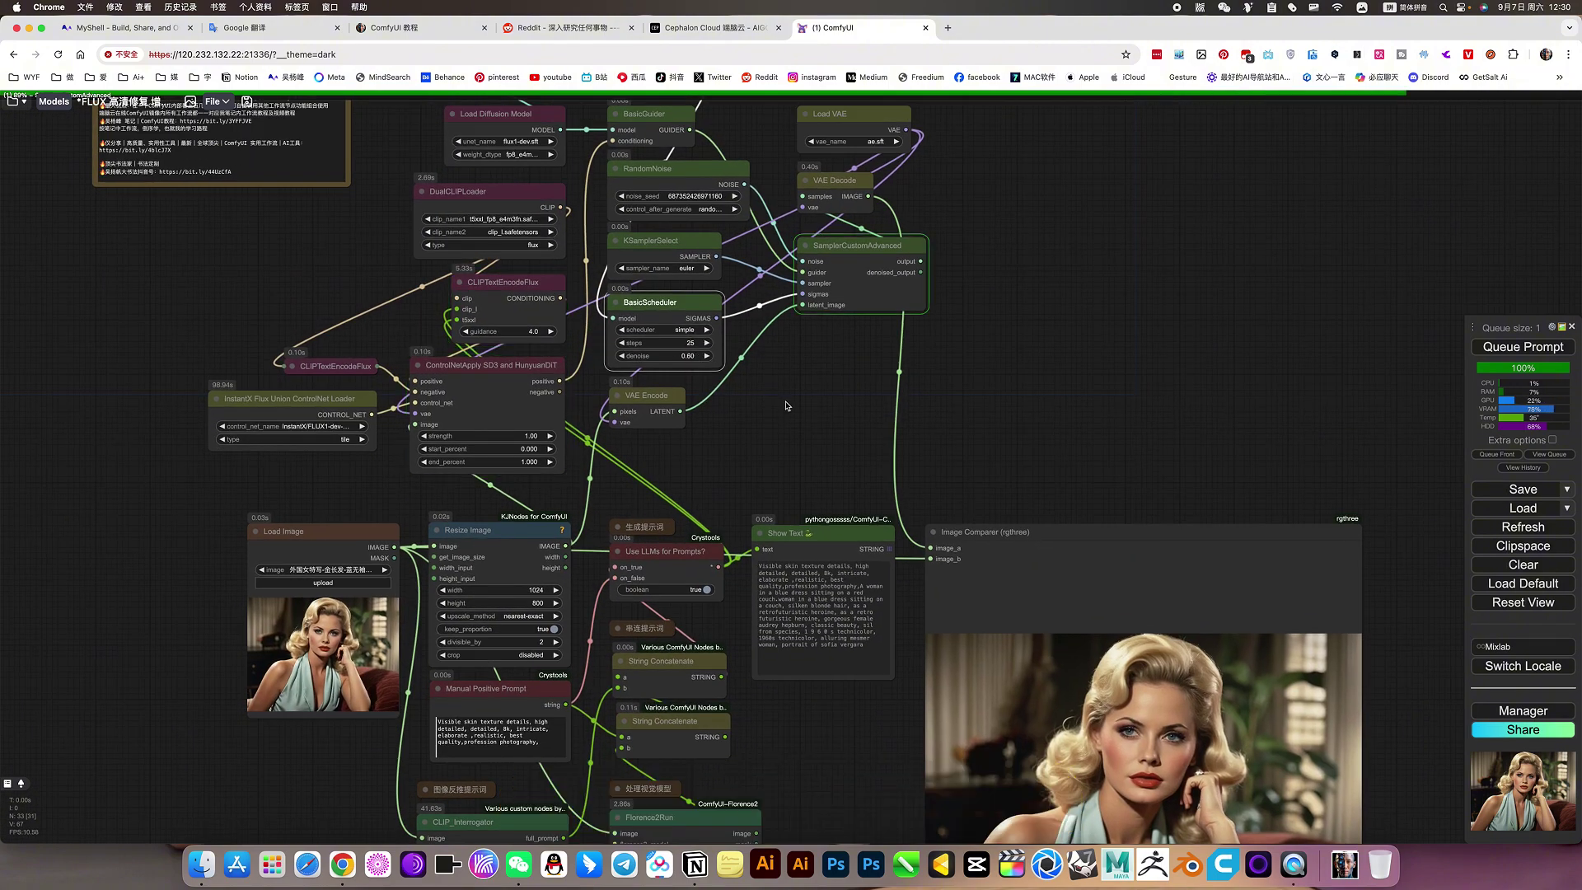
drag(786, 405, 863, 470)
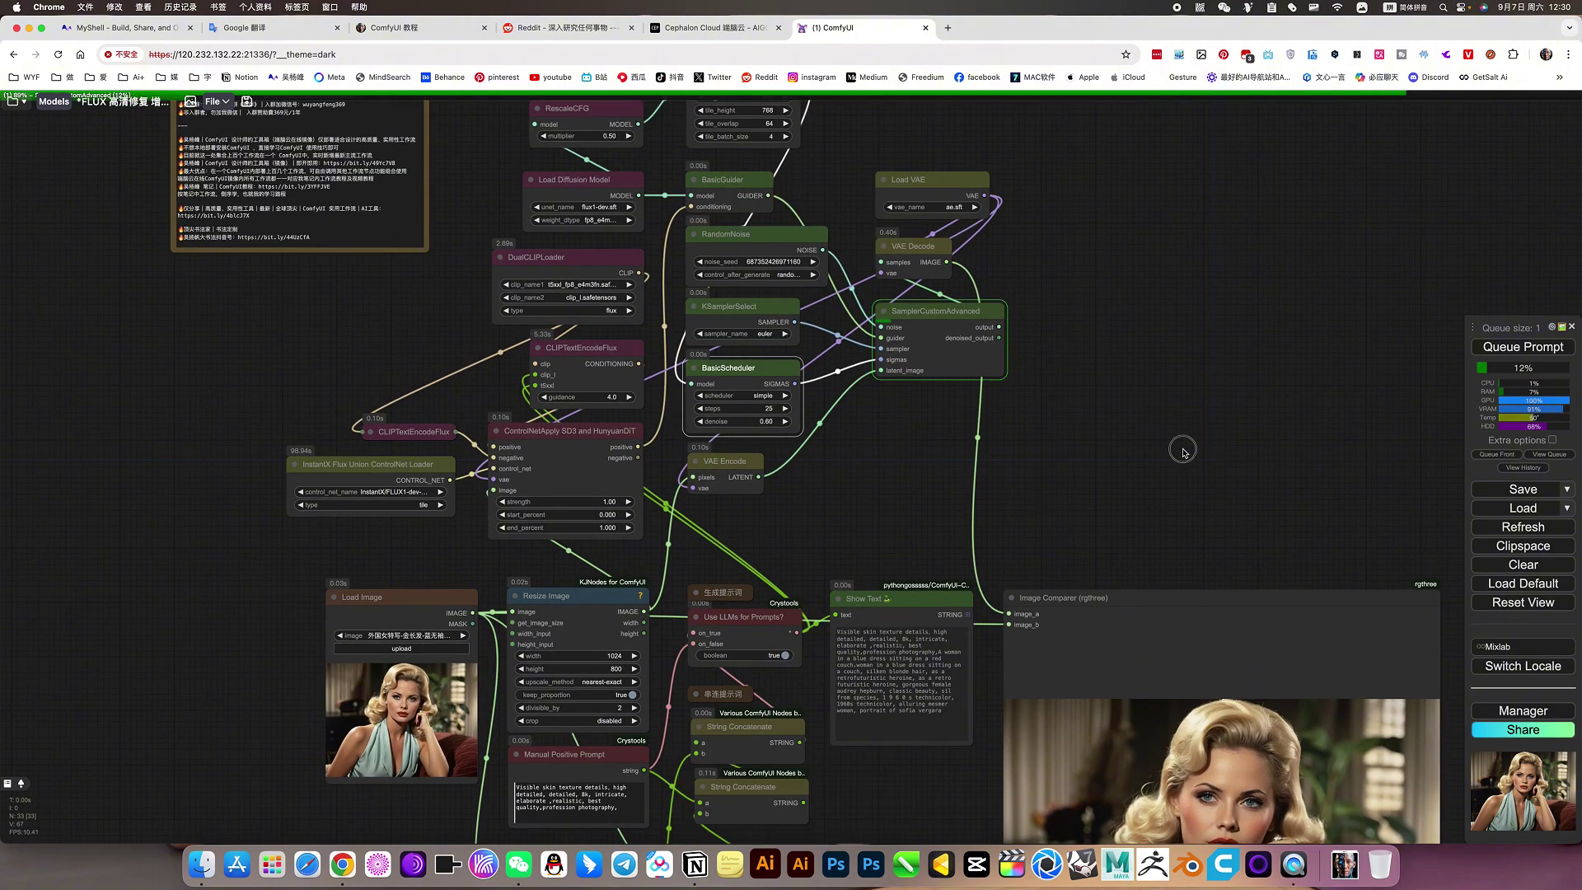
drag(1183, 448, 964, 260)
scroll(507, 312, up, 10)
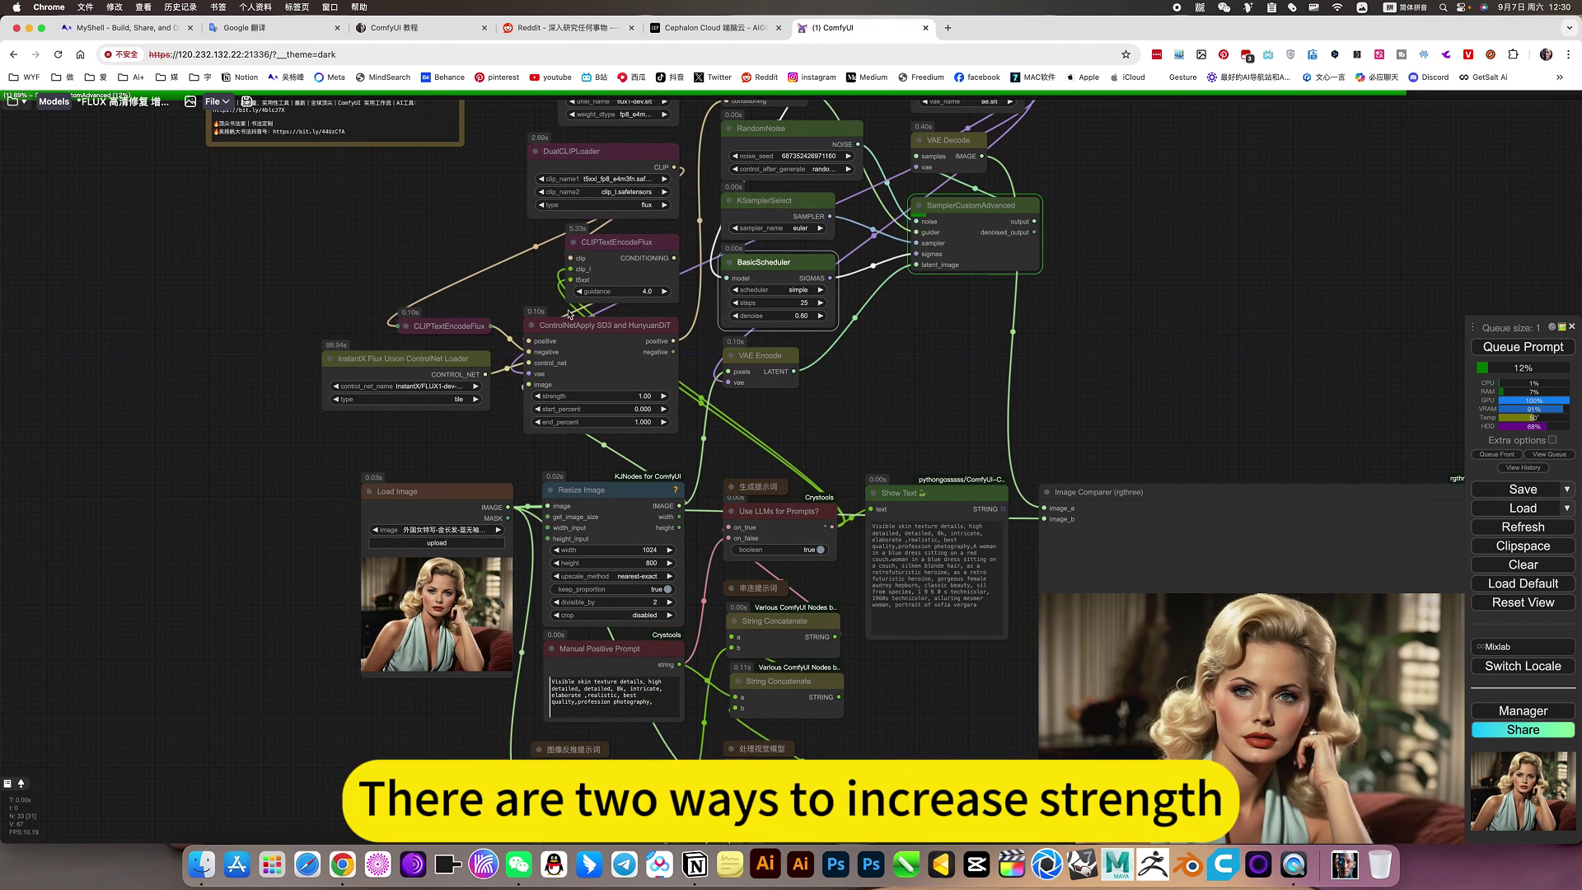
scroll(694, 525, up, 1)
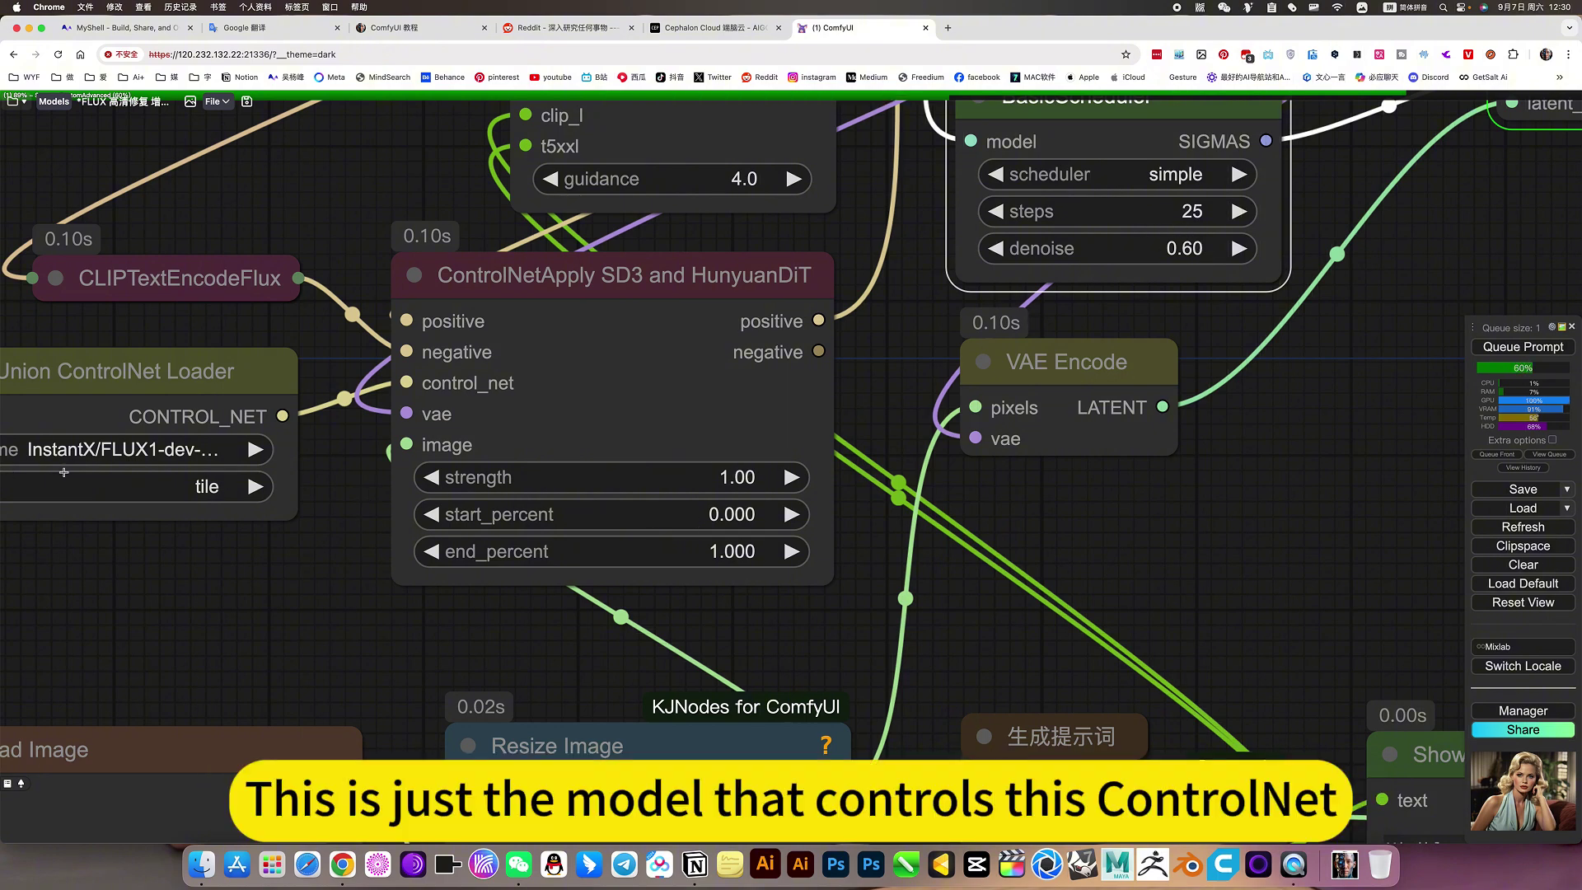
click(126, 366)
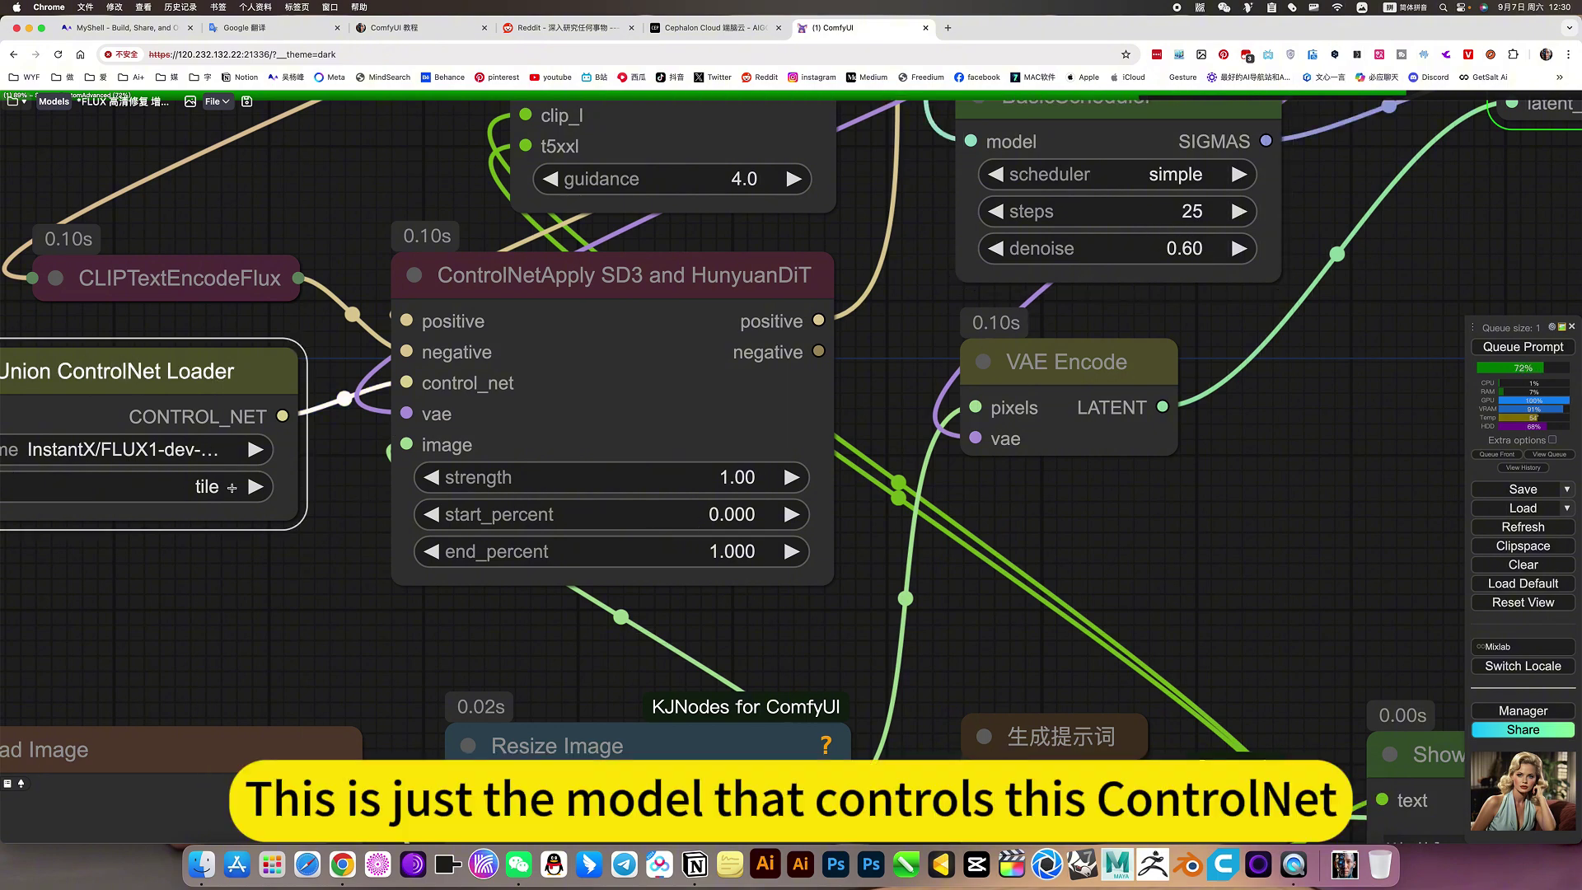
scroll(539, 560, down, 10)
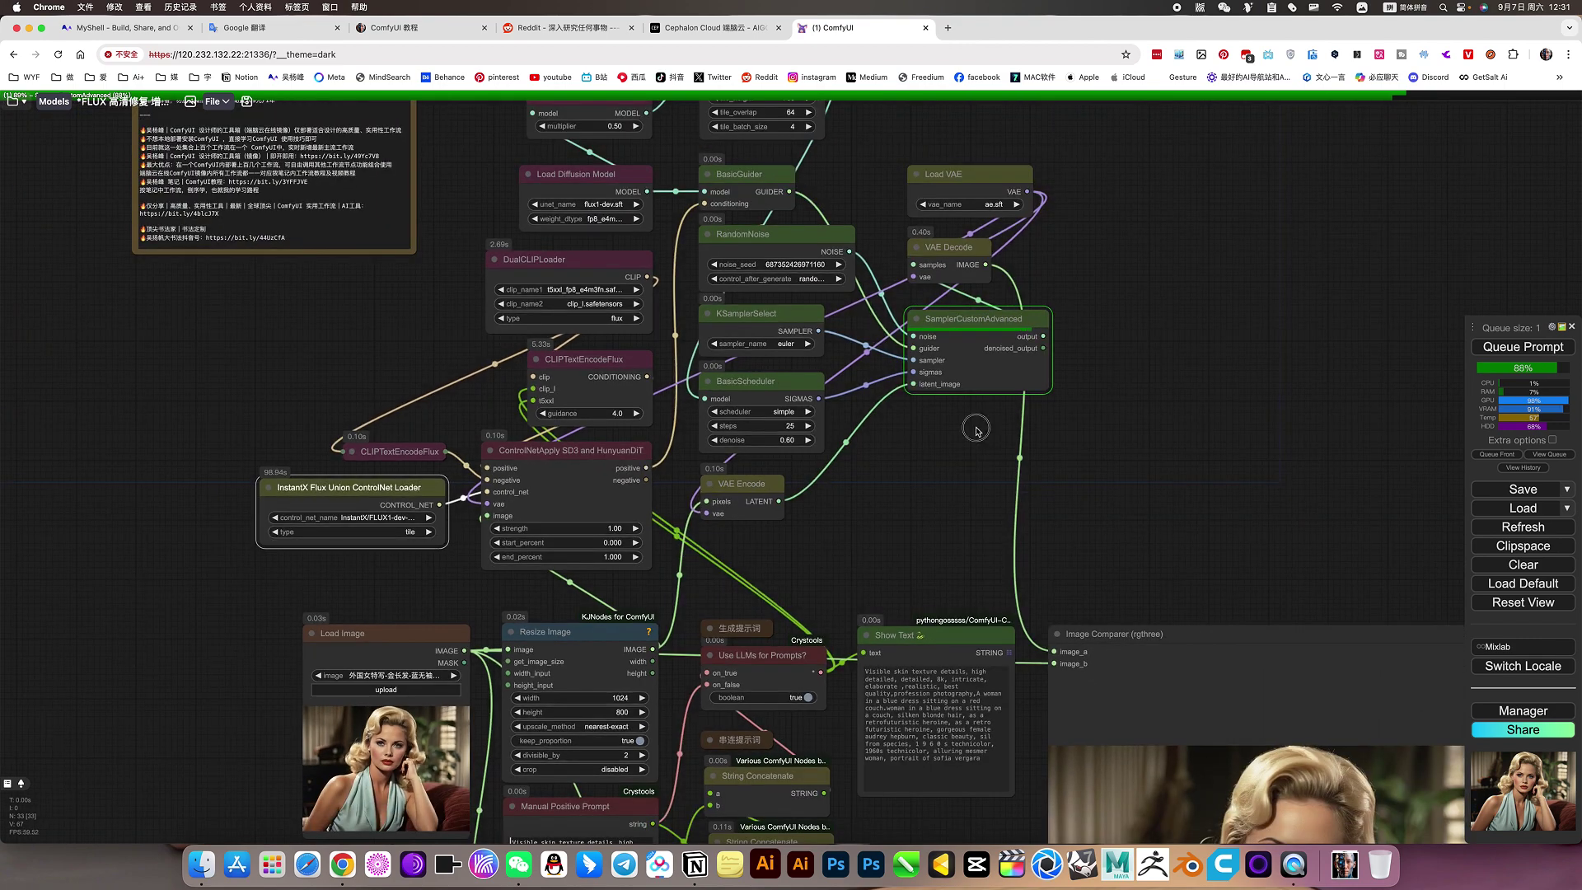
- Inspect the repaired portrait up close in the Image Comparer node
drag(976, 428, 617, 180)
drag(1237, 602, 1232, 473)
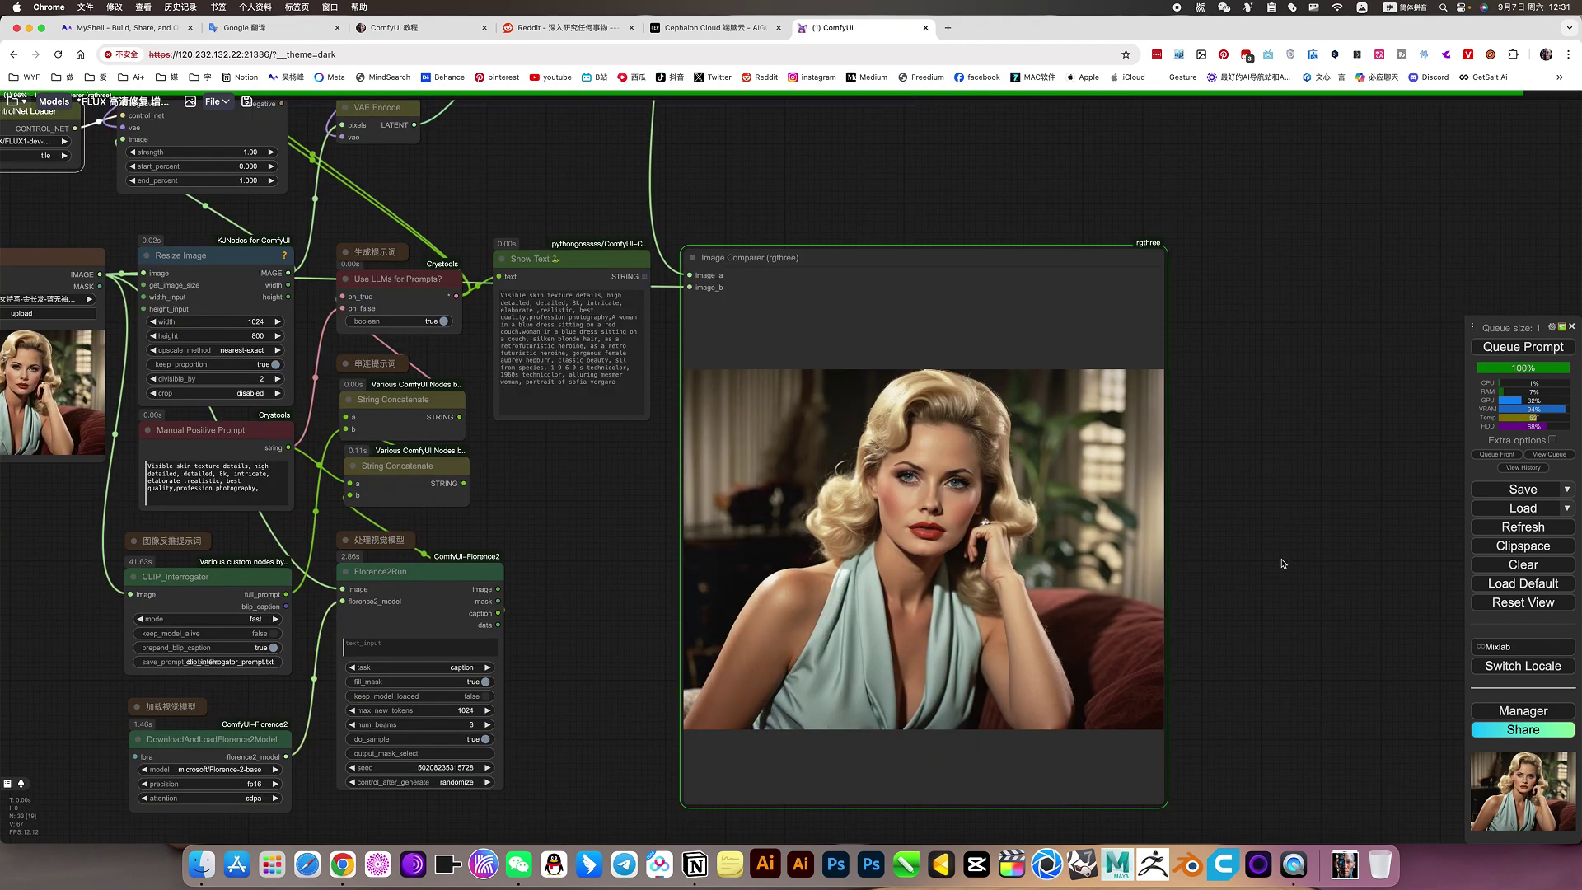
scroll(991, 286, down, 6)
scroll(965, 381, down, 1)
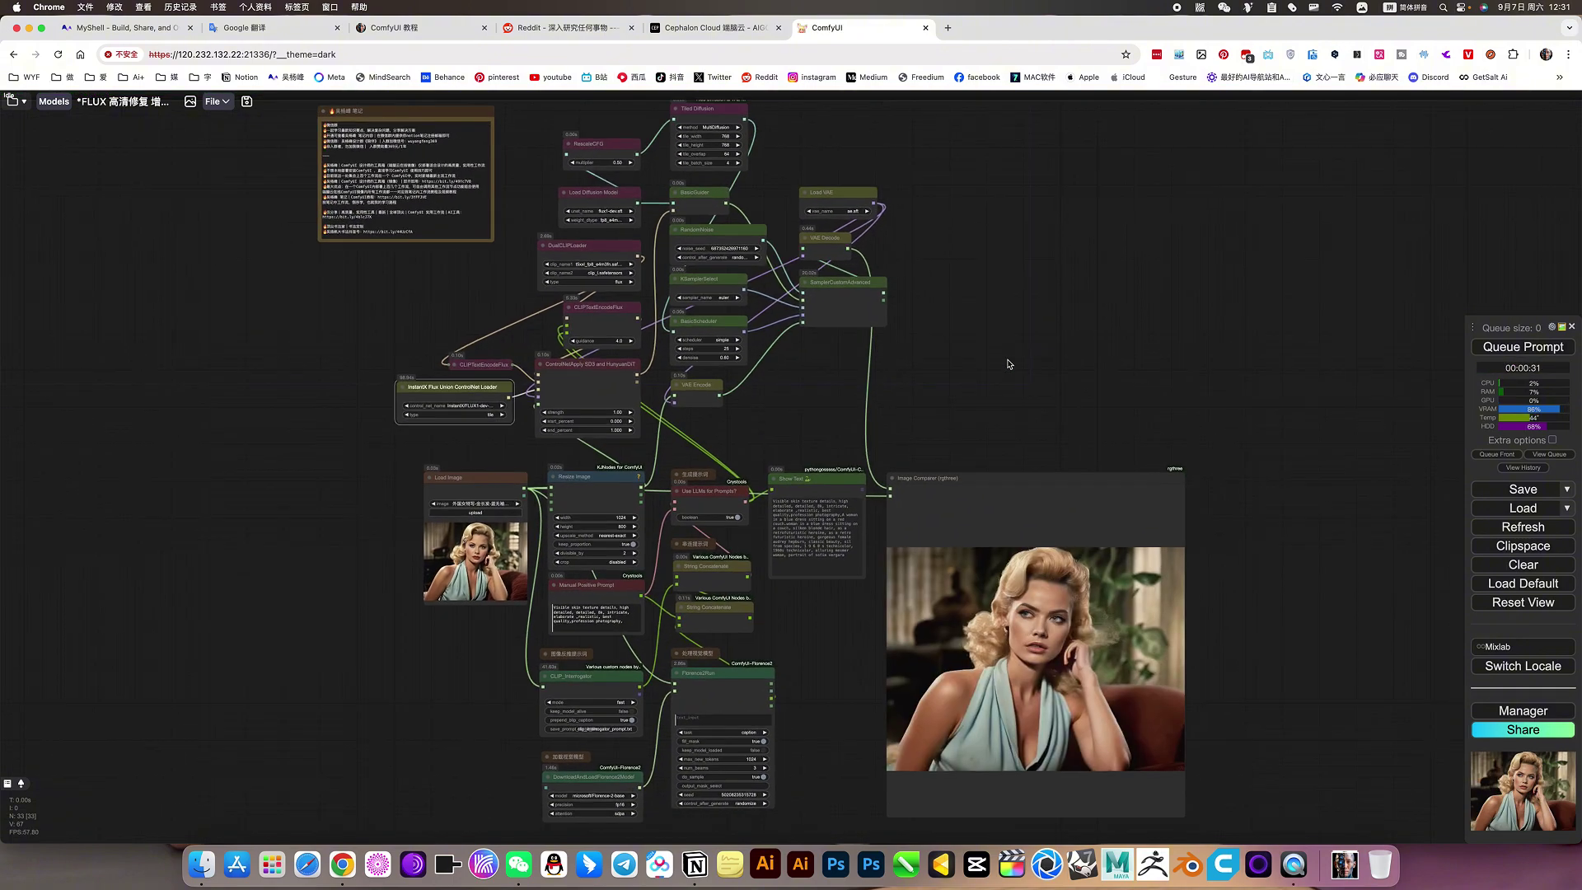
scroll(997, 313, down, 4)
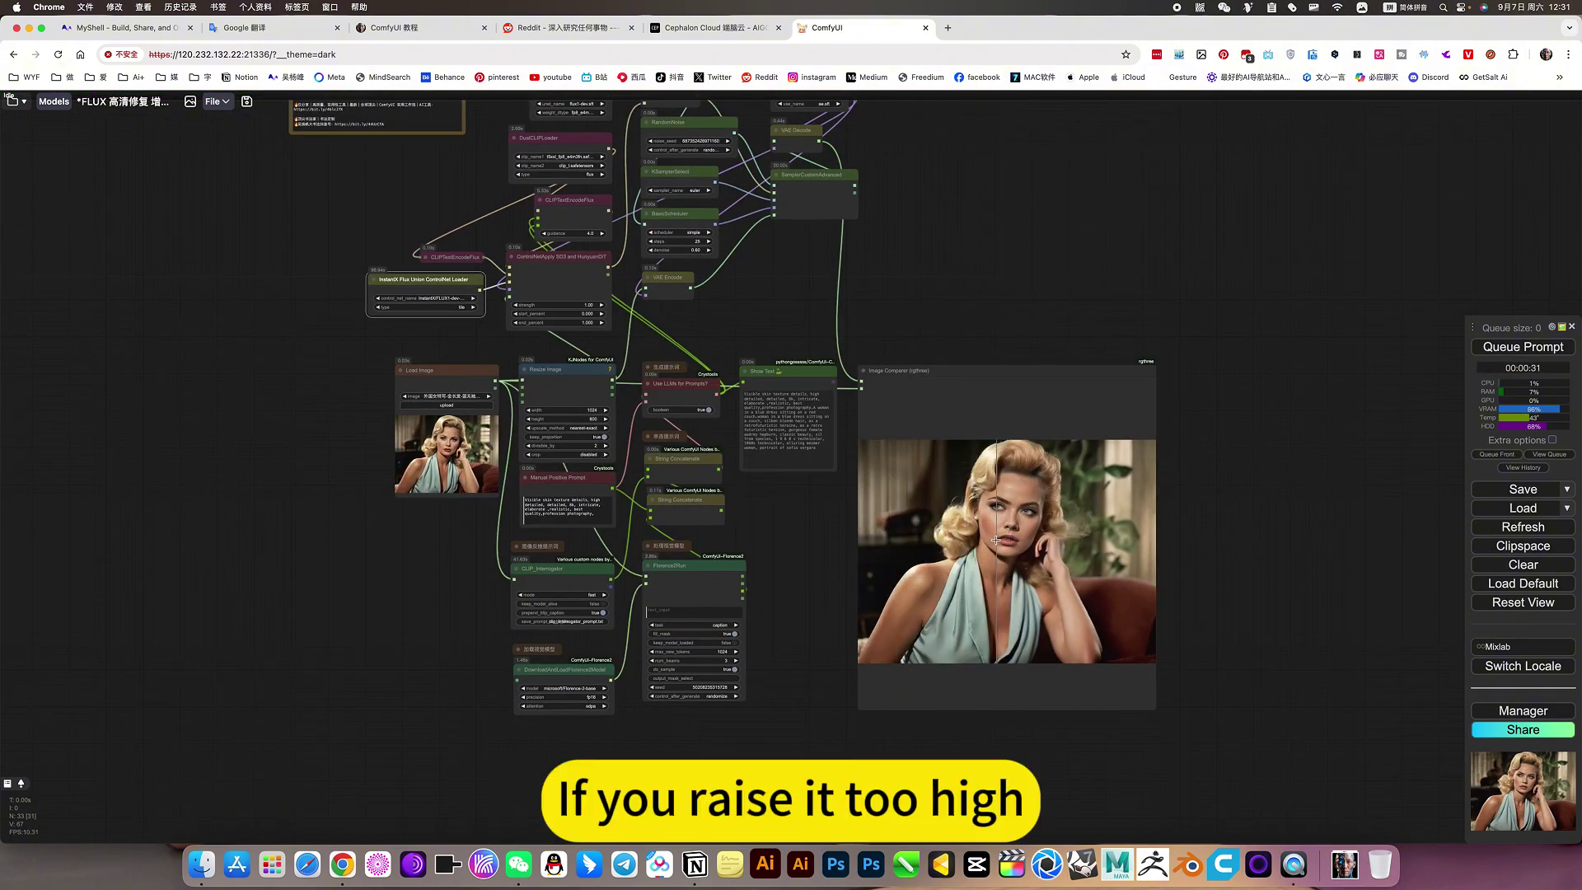
scroll(970, 539, up, 10)
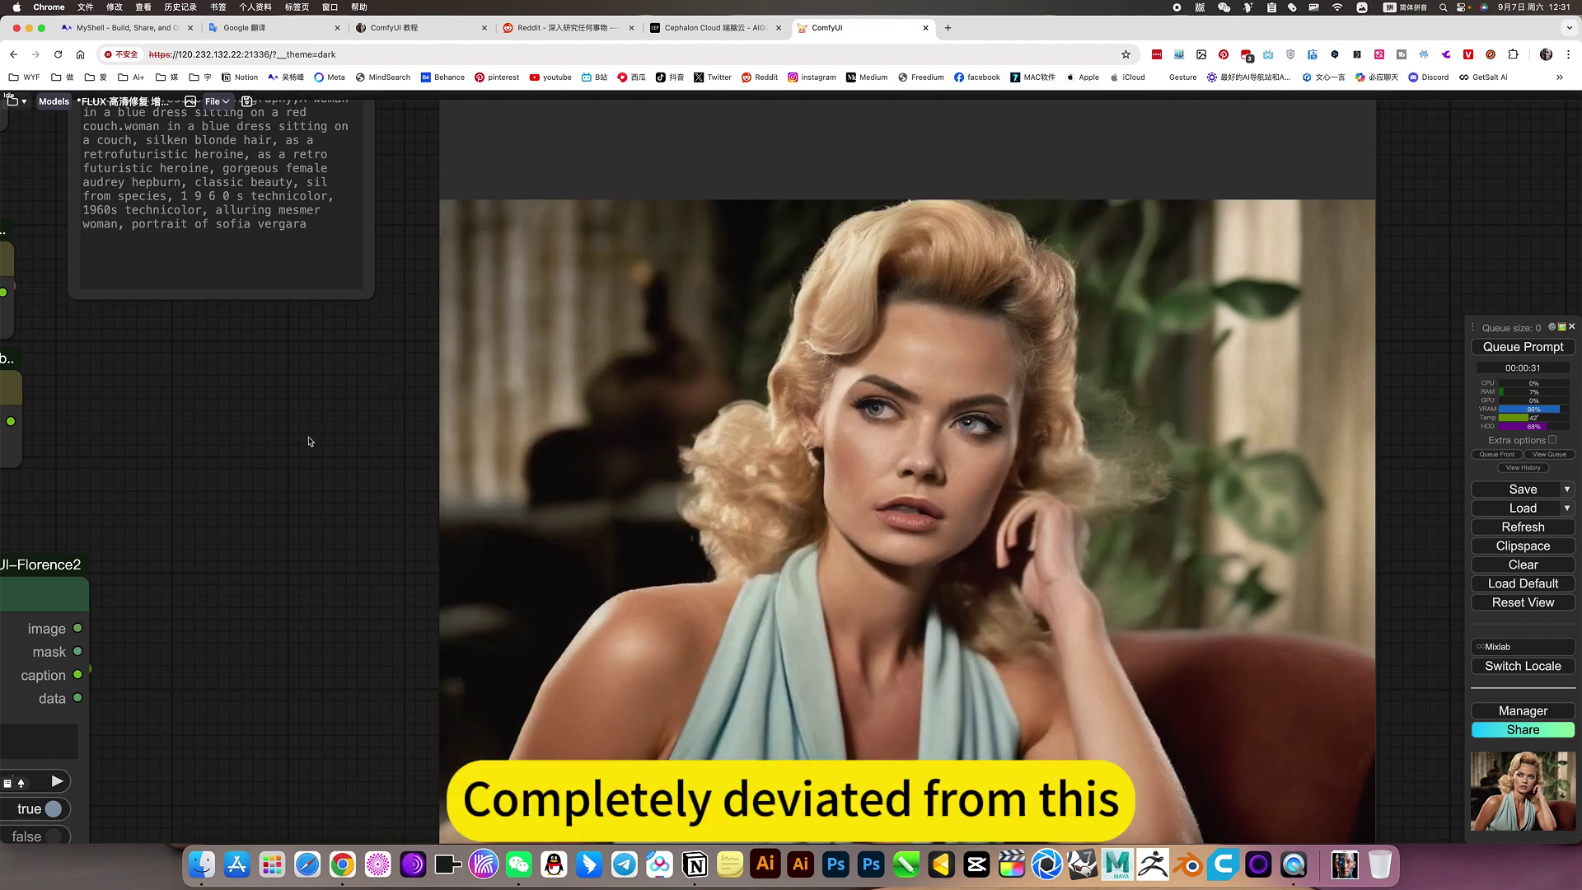
- Set the denoise value of the BasicScheduler node to 0.3
scroll(309, 442, down, 12)
drag(599, 164, 1365, 558)
scroll(839, 280, up, 10)
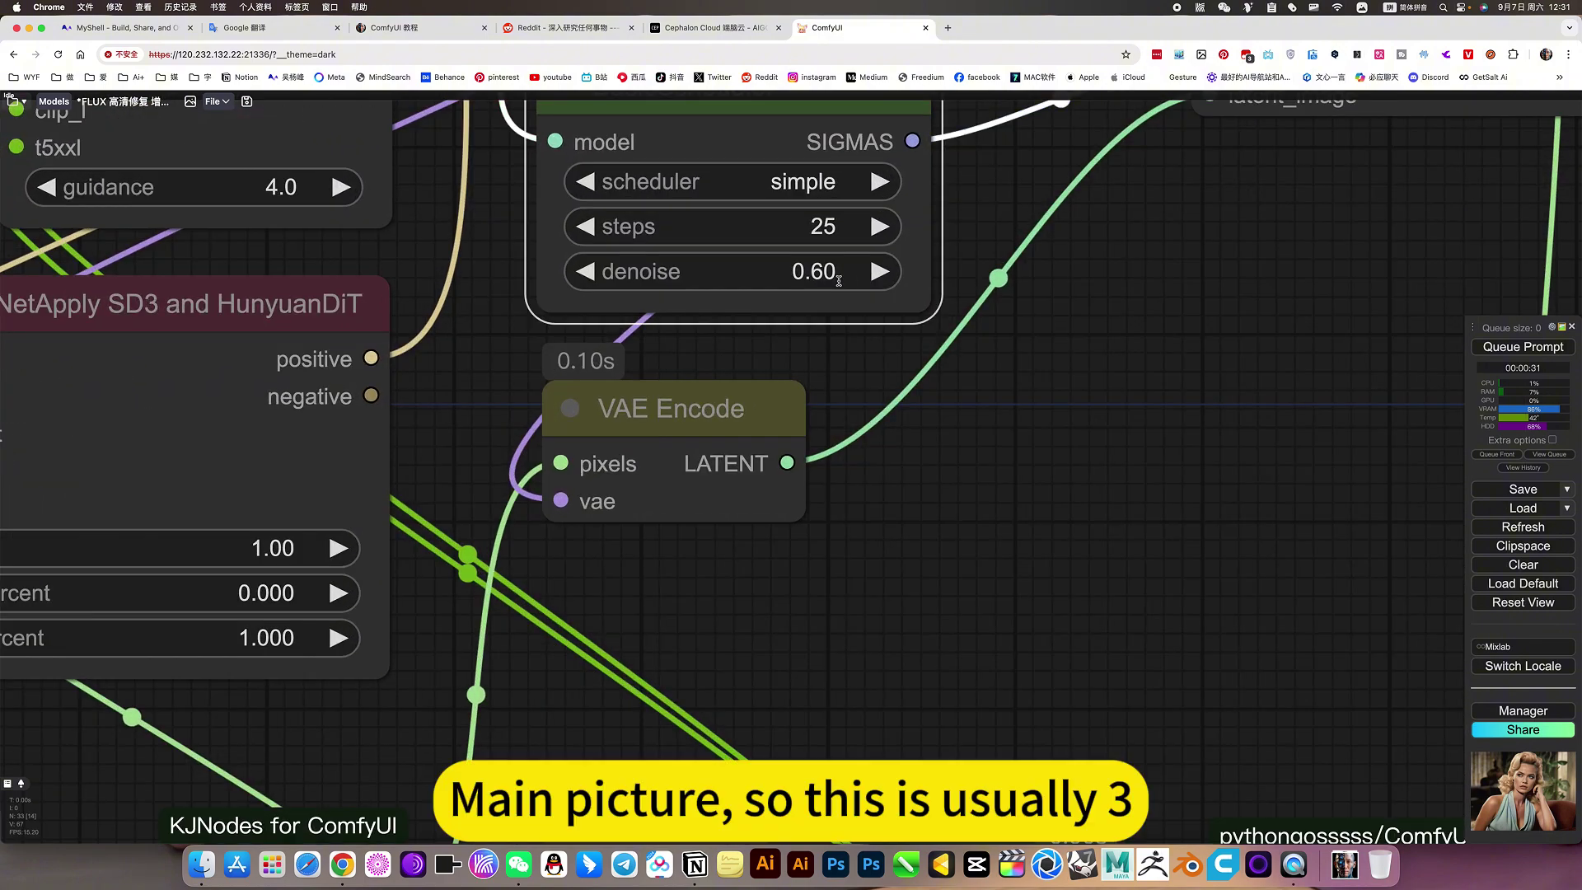
click(839, 280)
key(shift+Left)
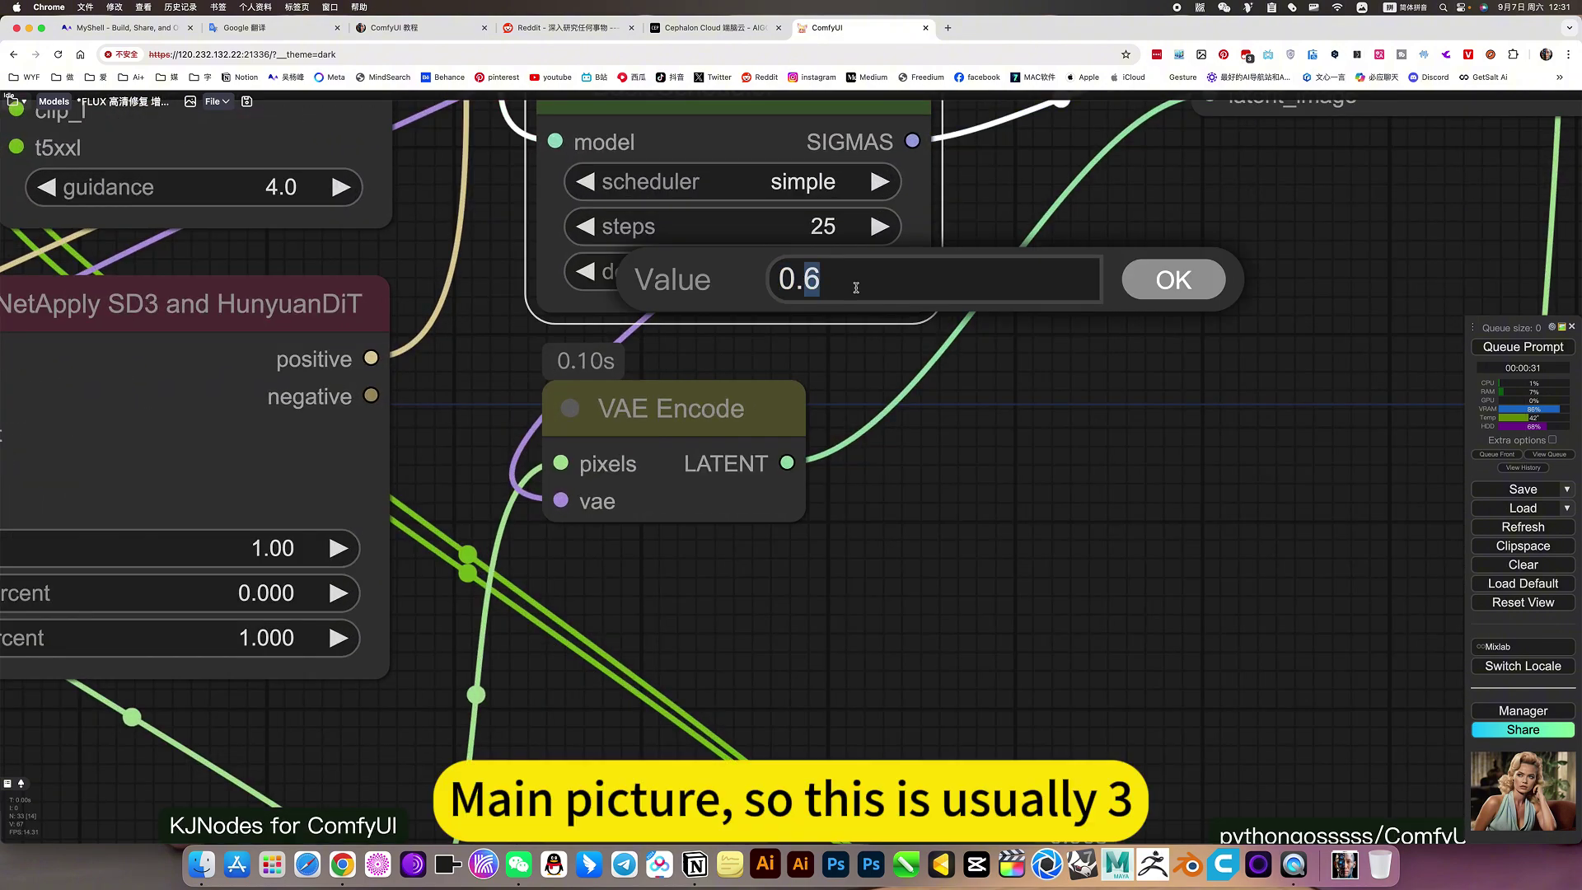
text(3)
click(1188, 290)
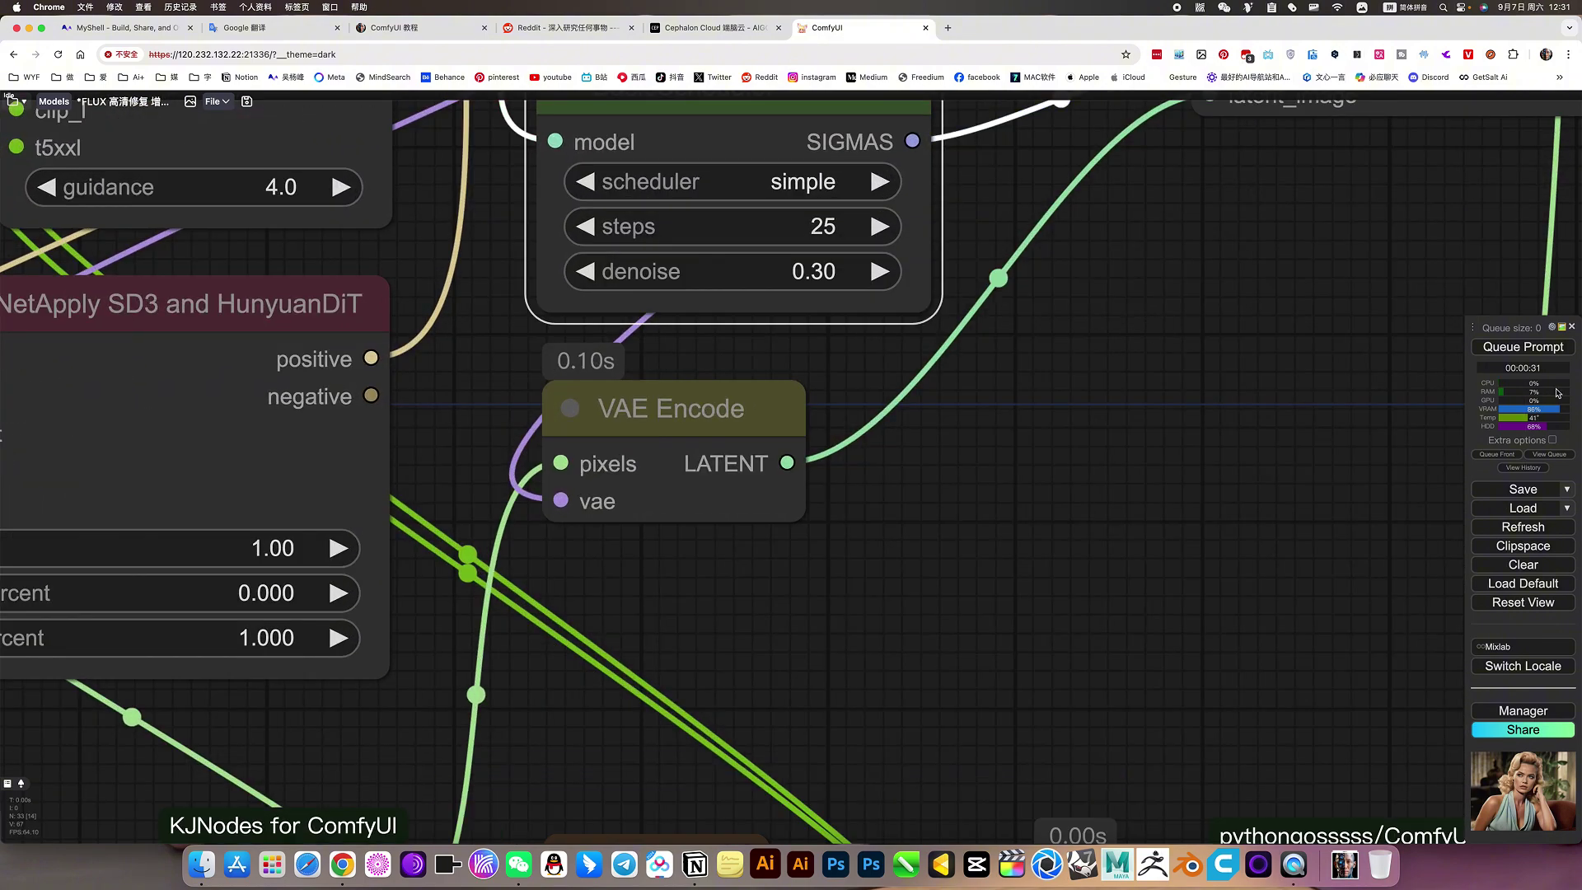
- Run the workflow again and compare the new repaired portrait with the original in the Image Comparer node
click(1530, 347)
scroll(1066, 572, down, 10)
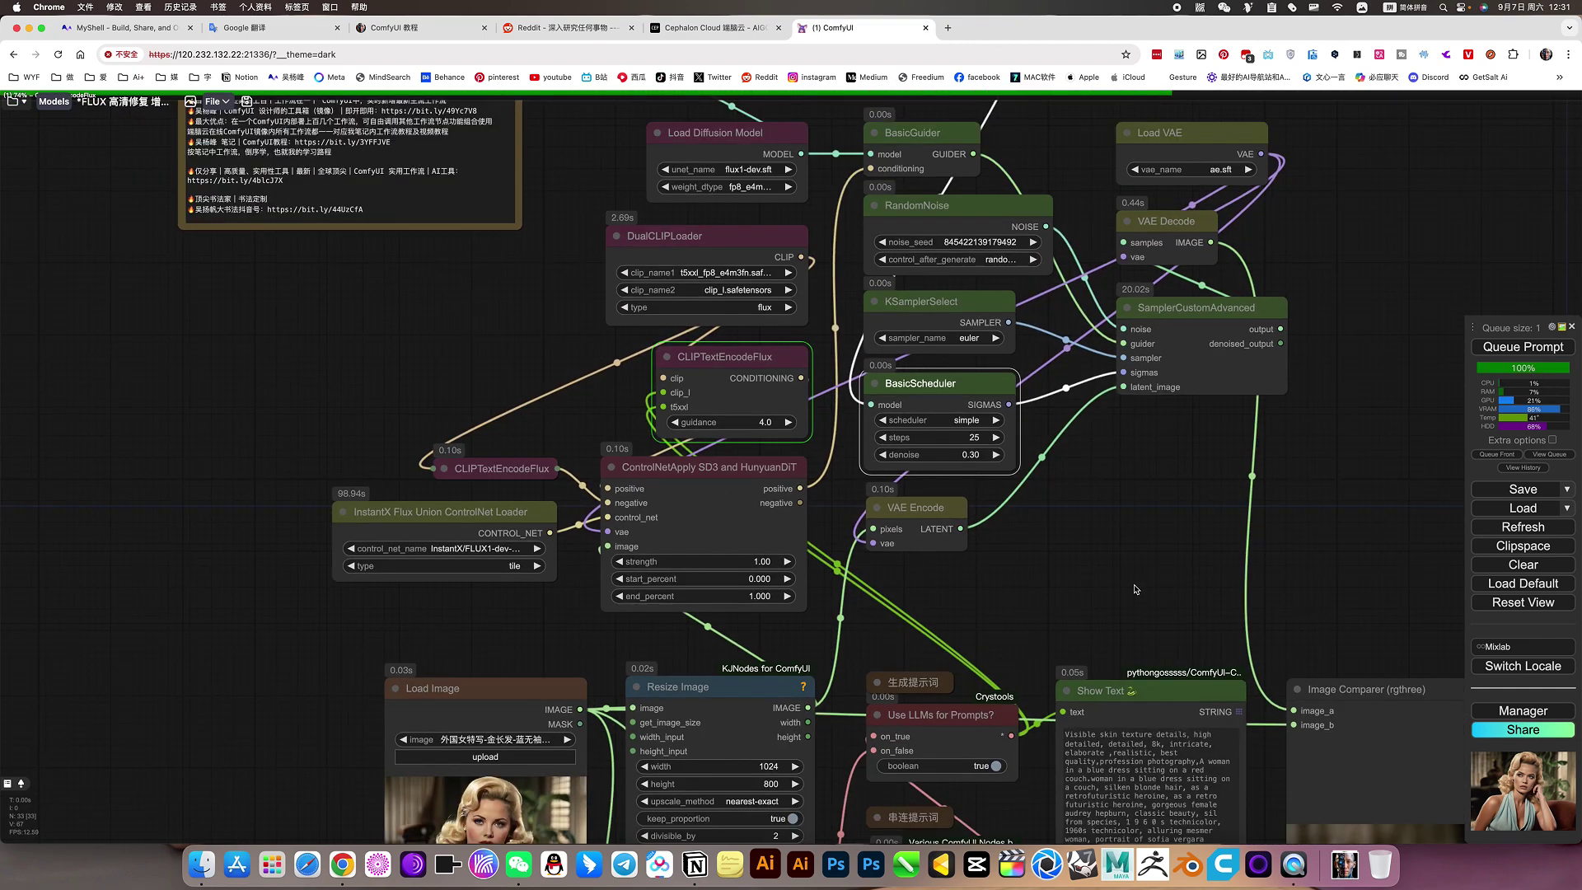
drag(1135, 588, 938, 485)
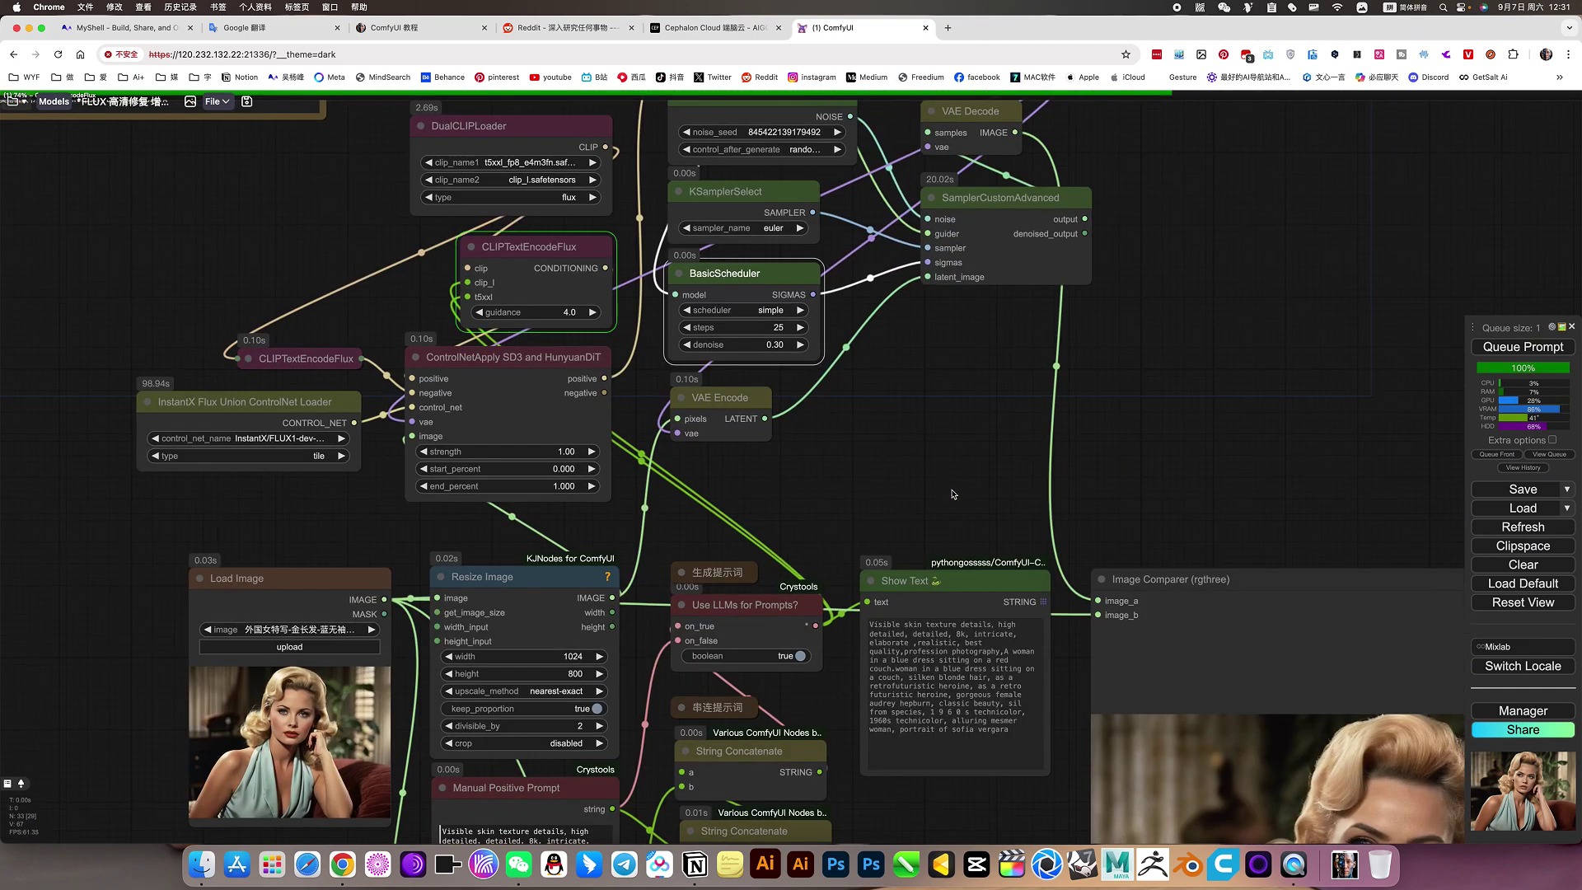
scroll(917, 469, down, 5)
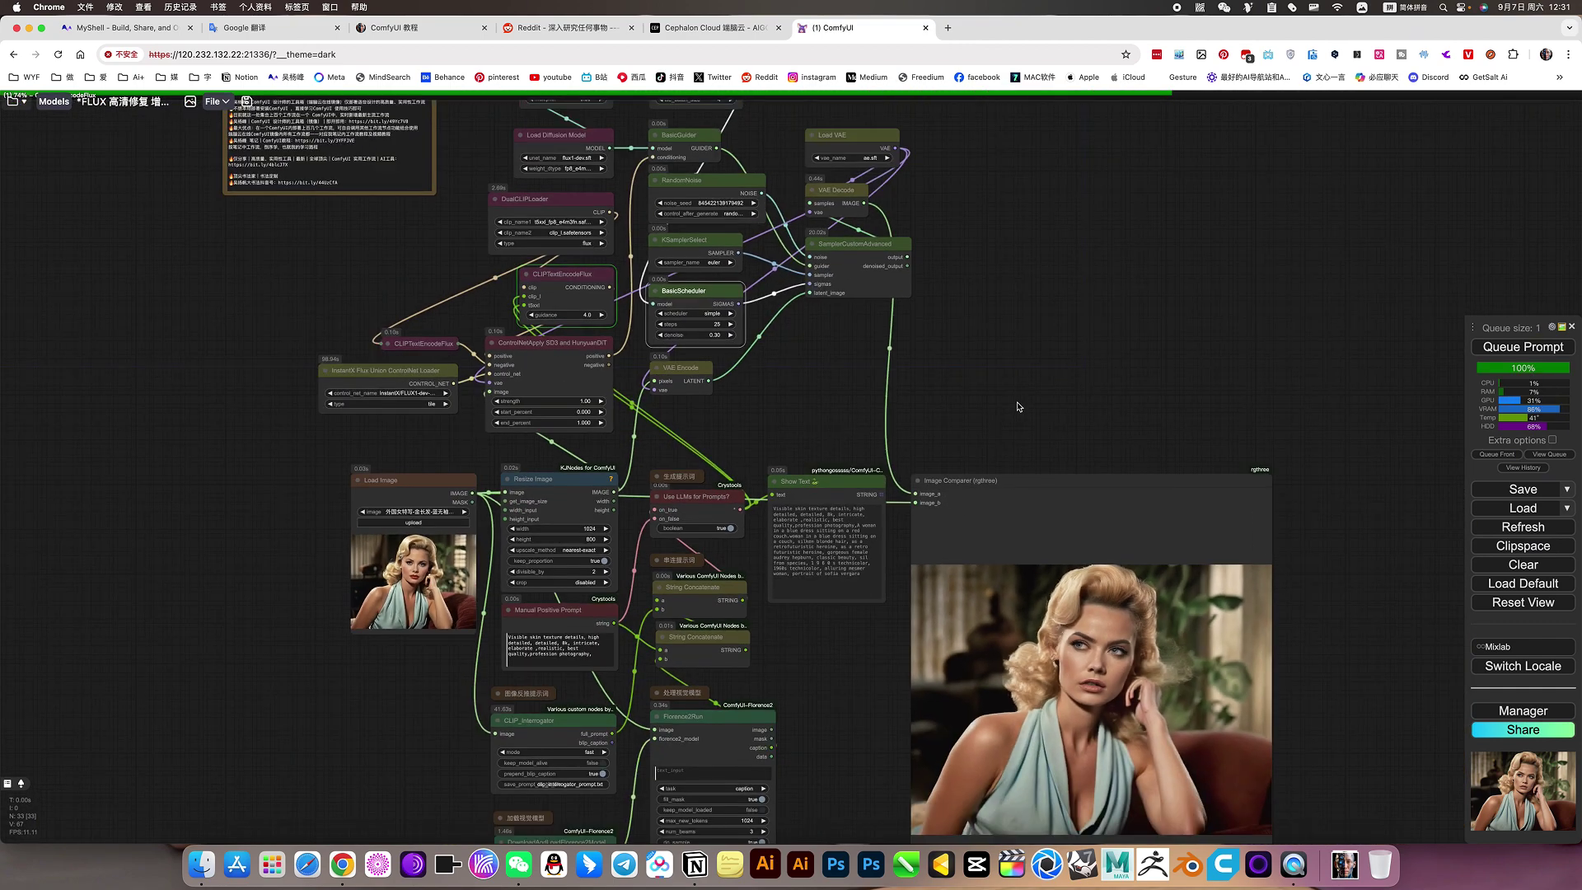
drag(1026, 433, 957, 407)
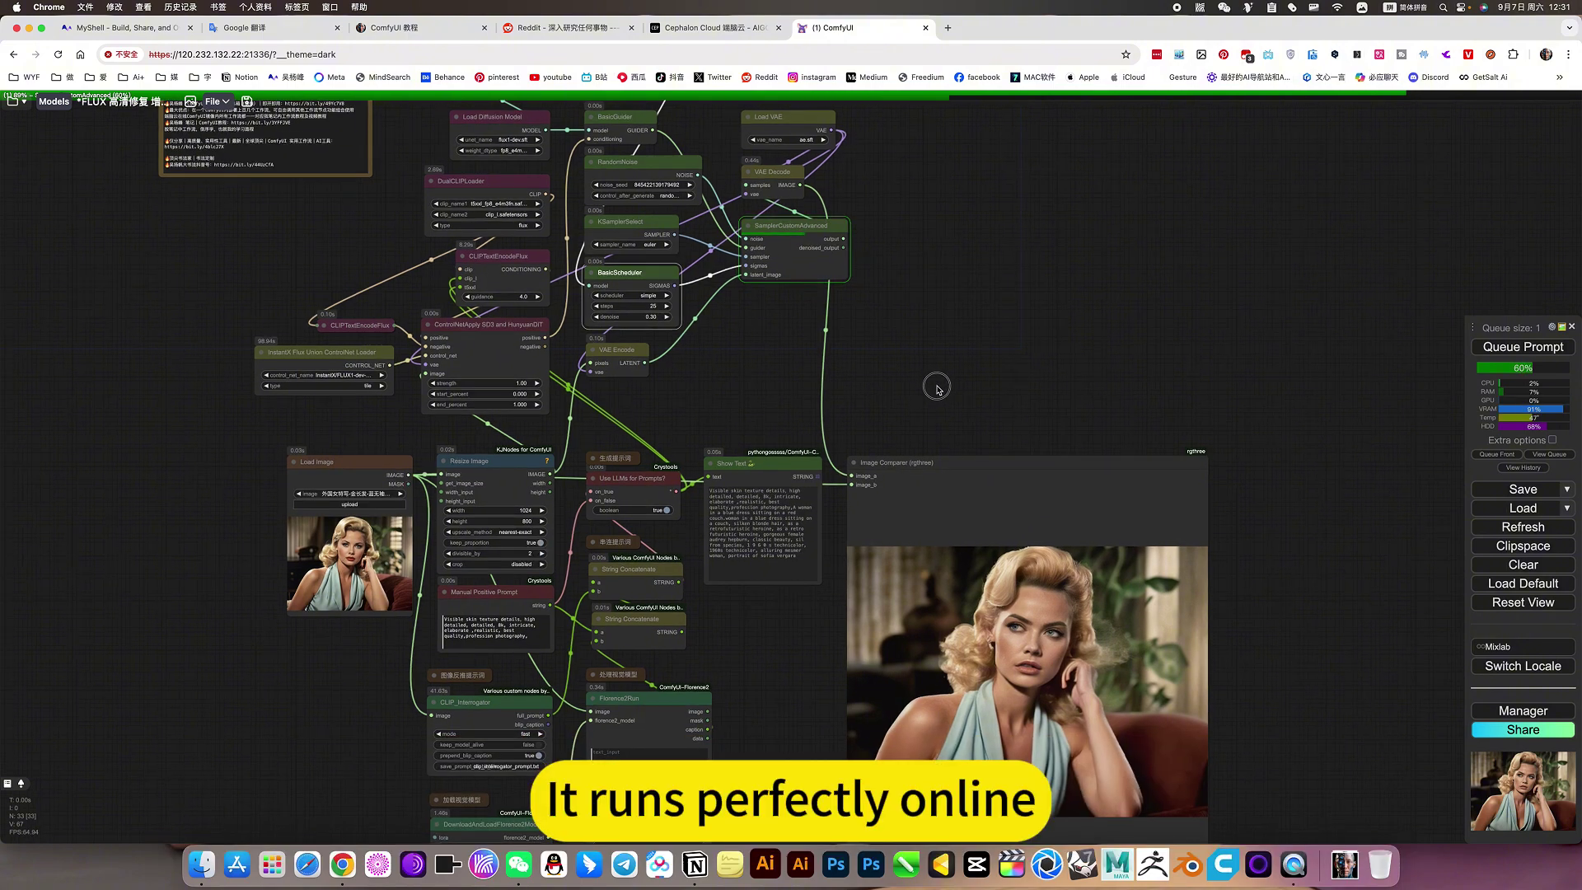
drag(937, 400, 940, 377)
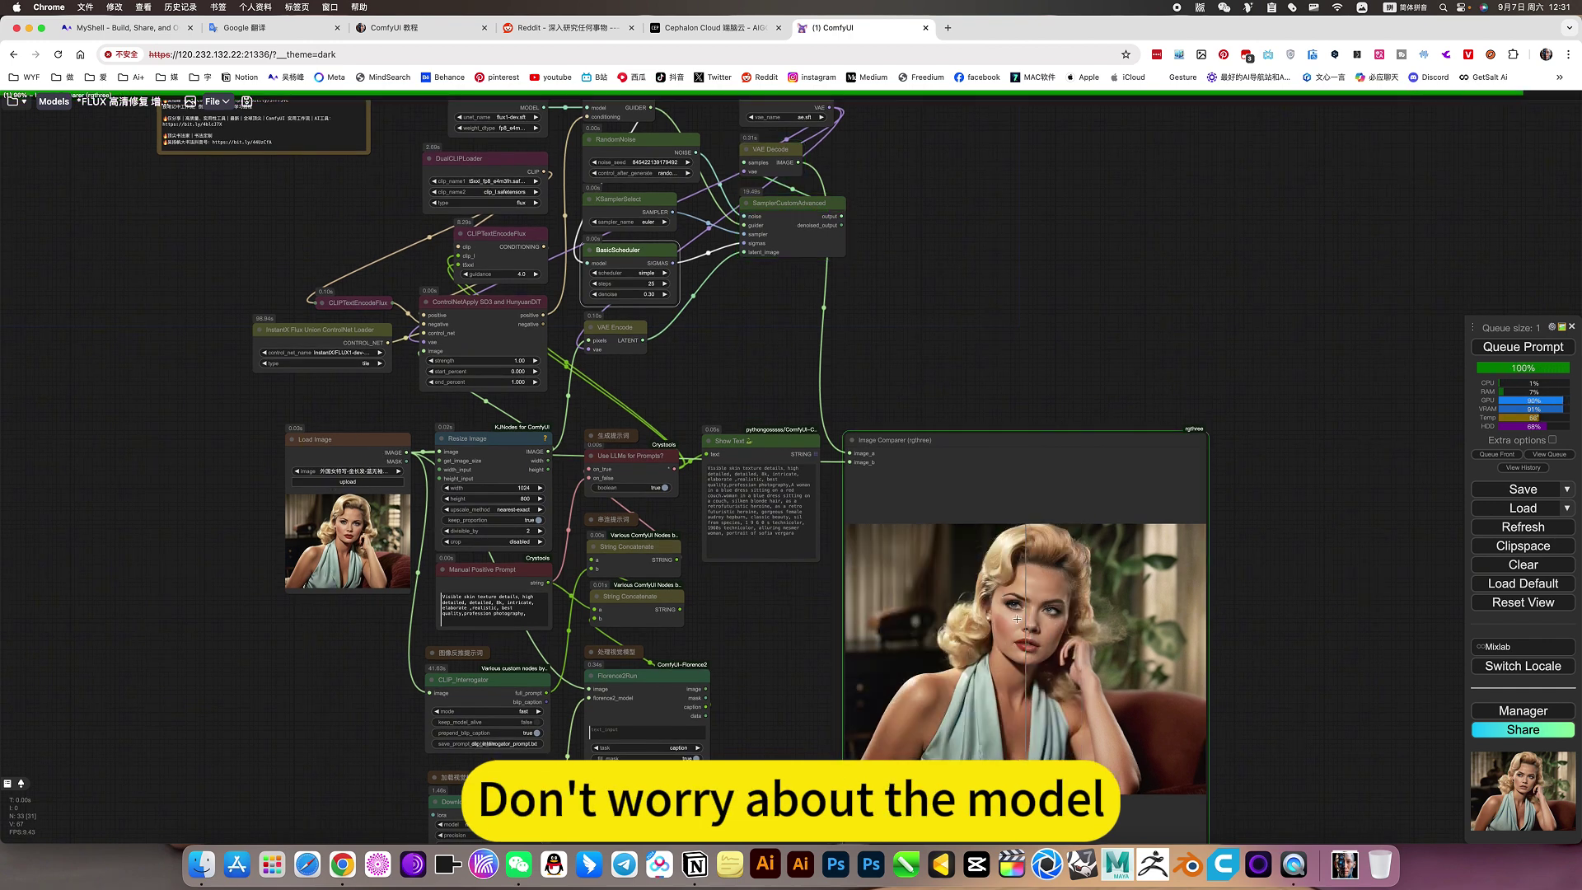
drag(758, 623, 937, 633)
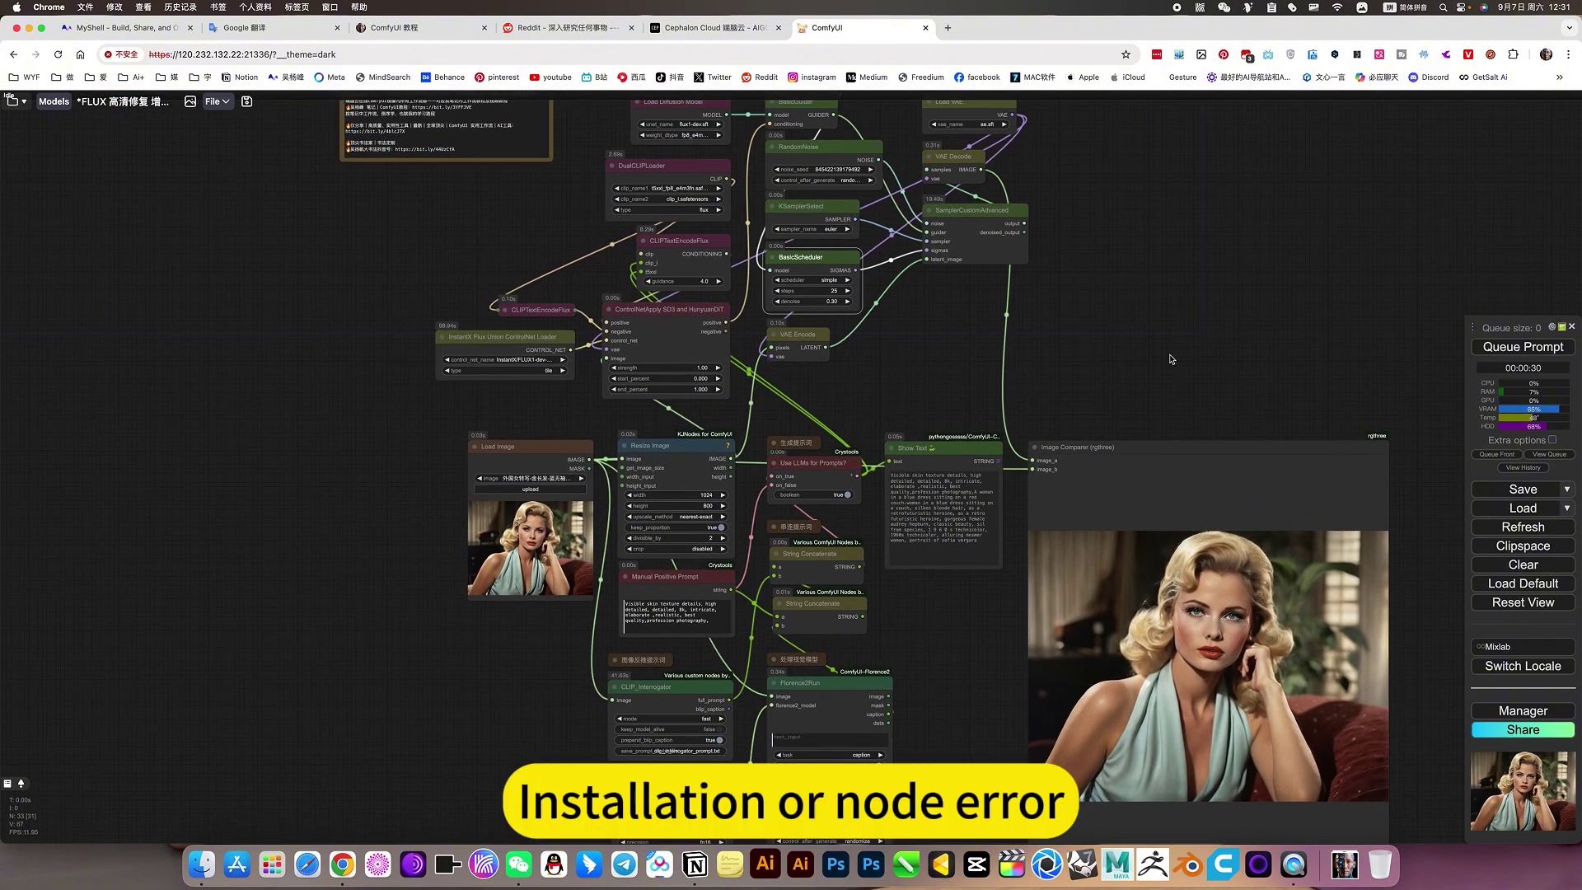
drag(1160, 362, 1079, 349)
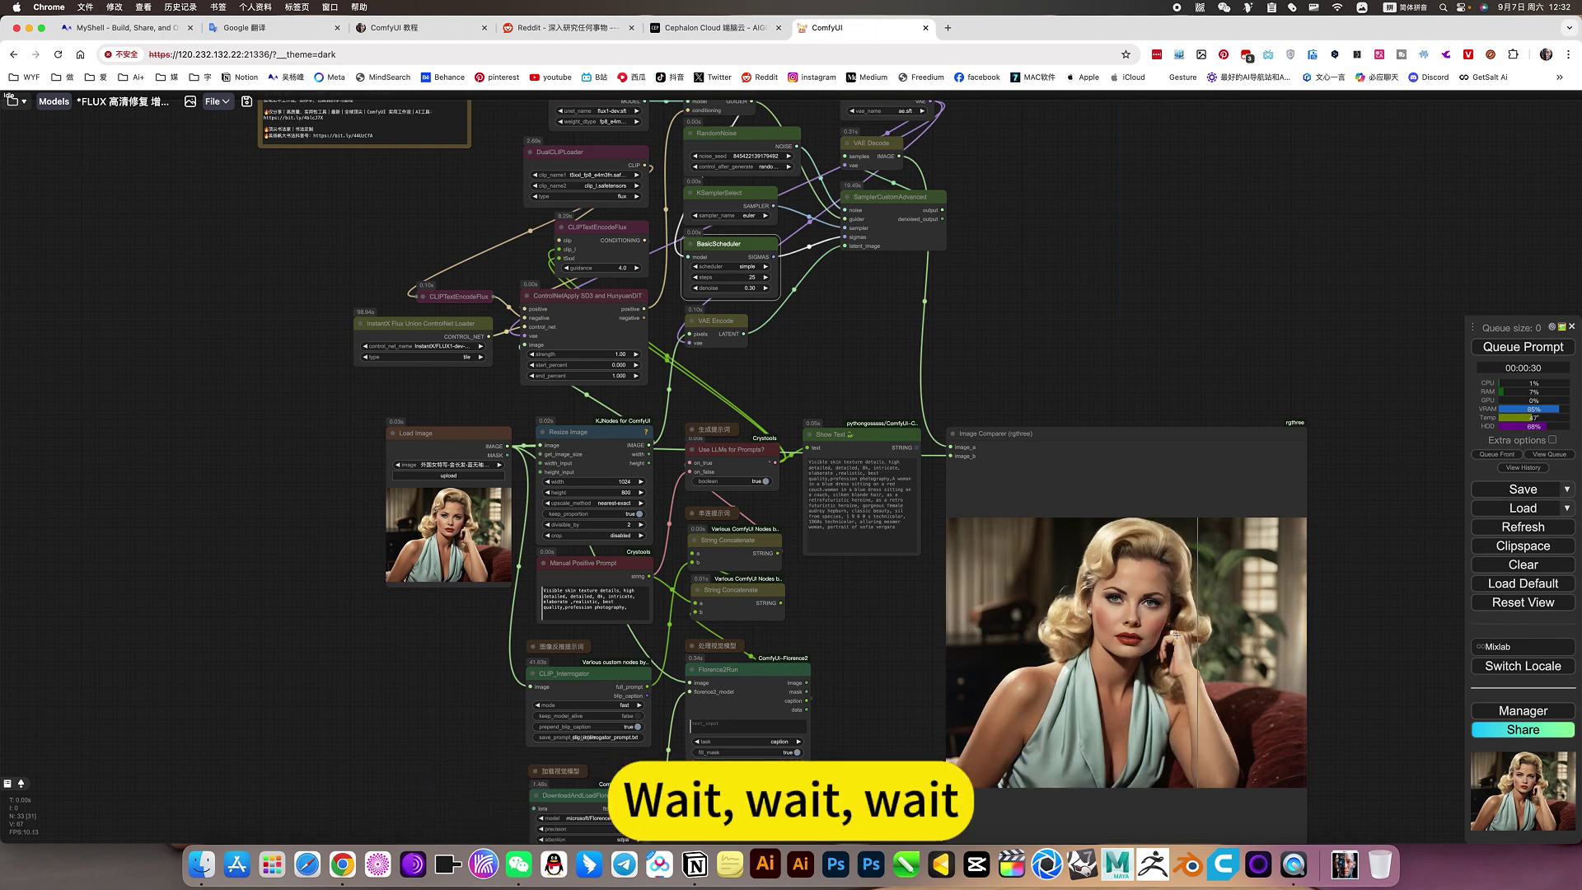
scroll(1175, 636, up, 8)
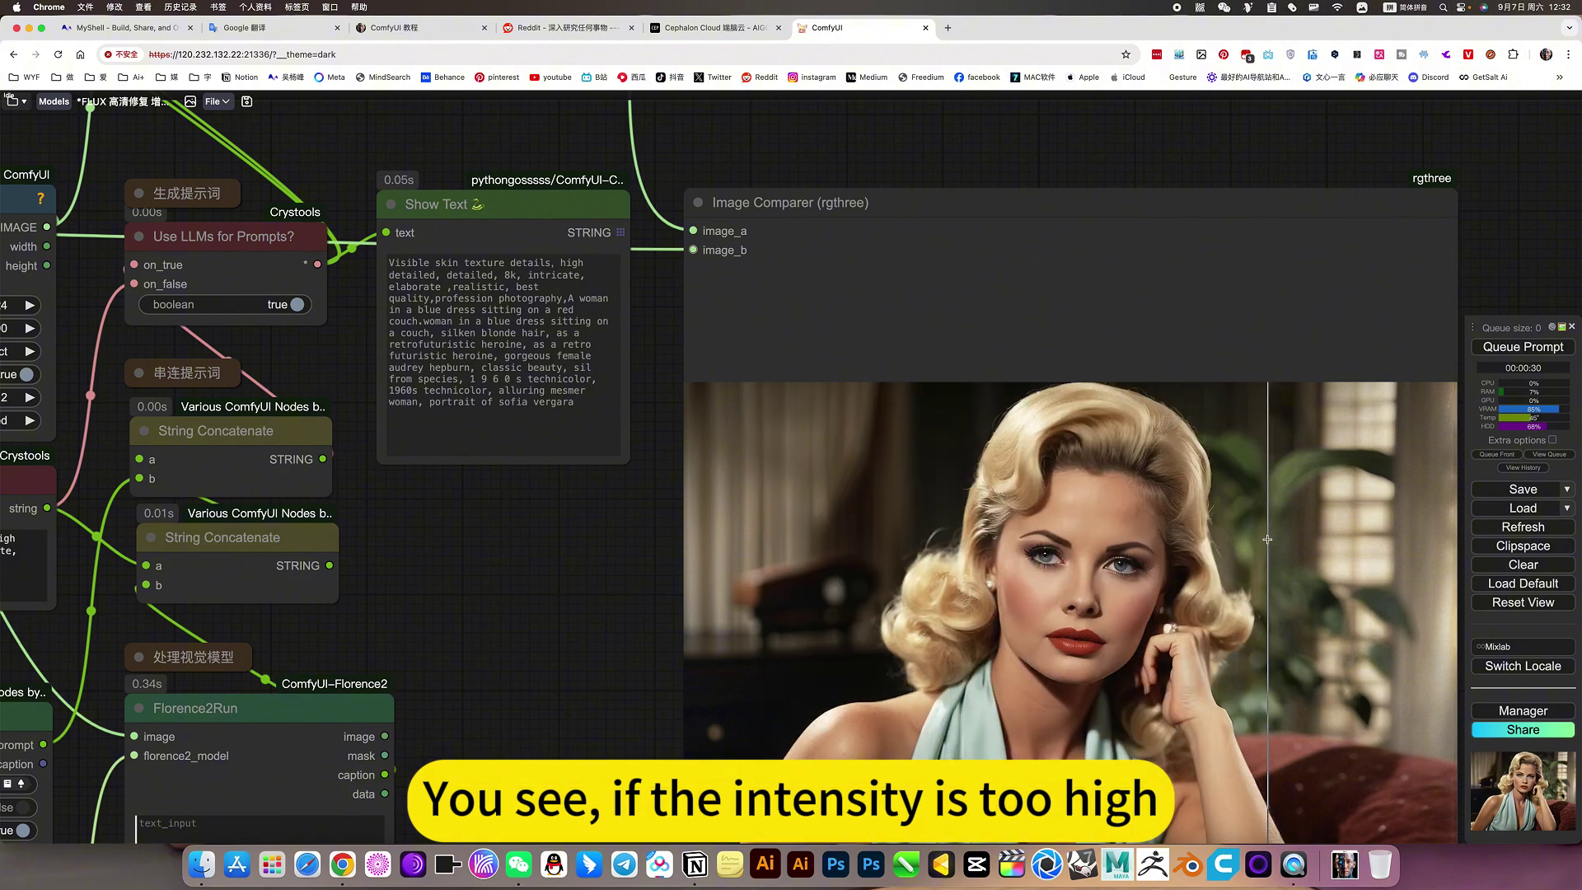
- Set the strength of the ControlNetApply SD3 and HunyuanDiT node to 0.3
drag(445, 536, 926, 731)
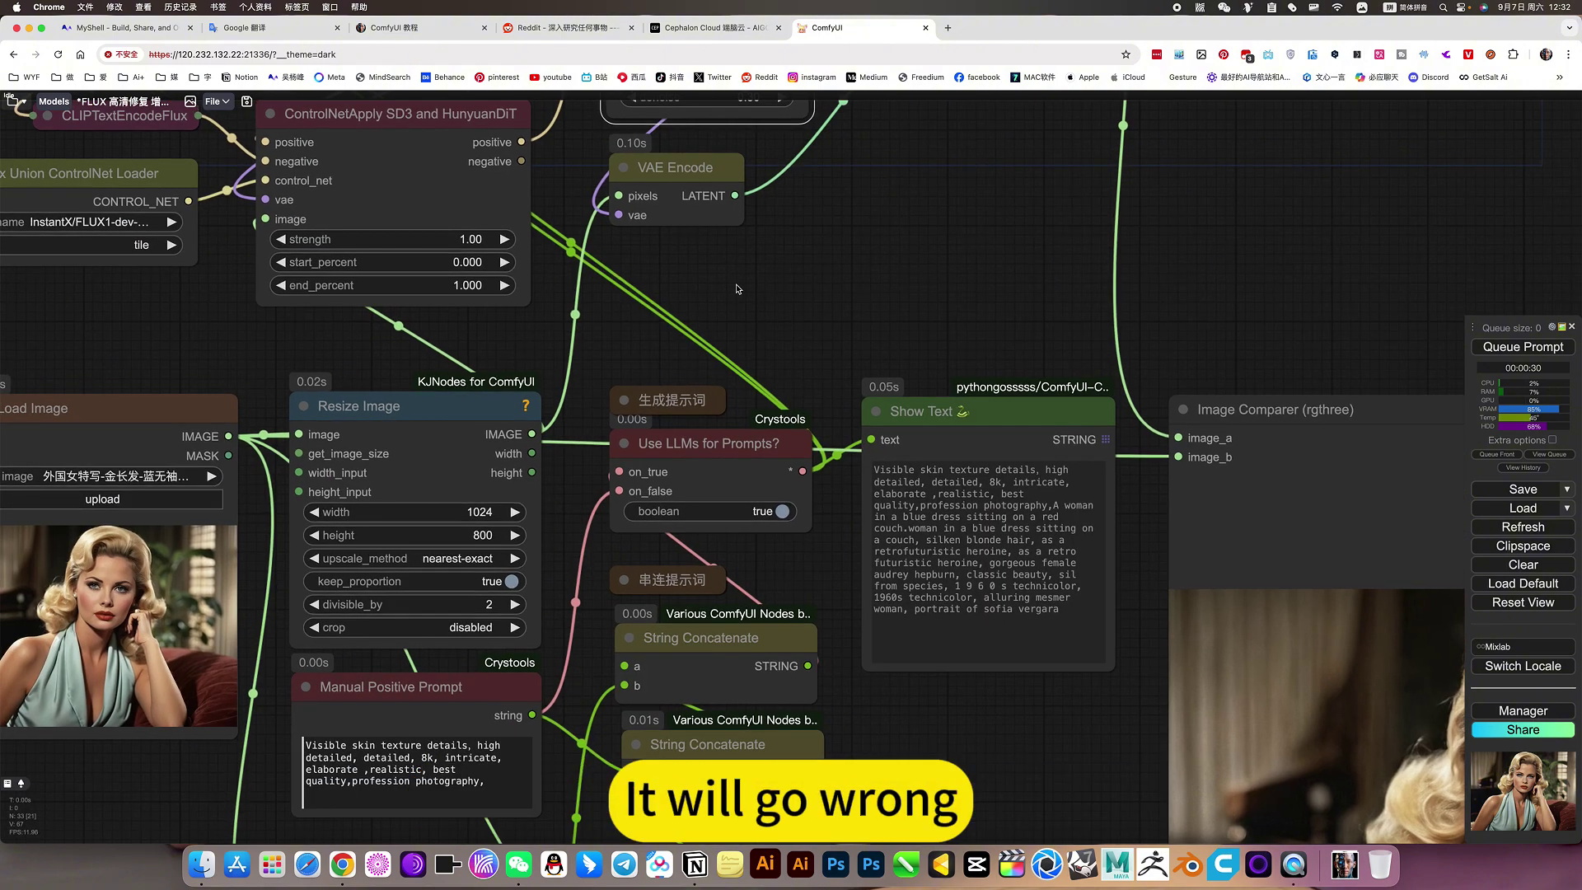
drag(743, 282, 994, 633)
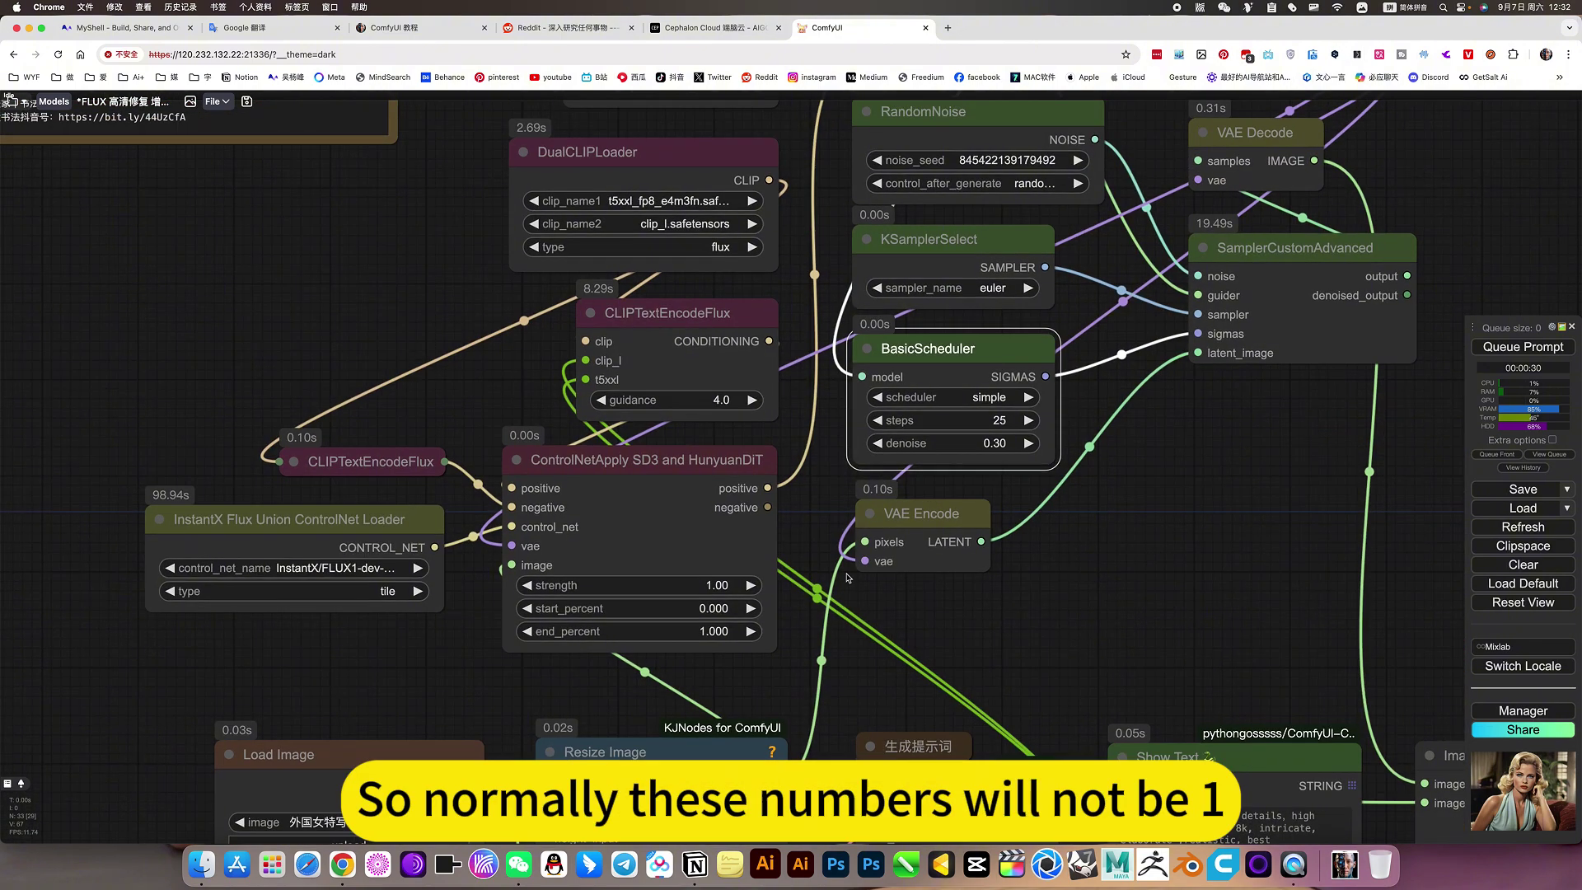
click(723, 584)
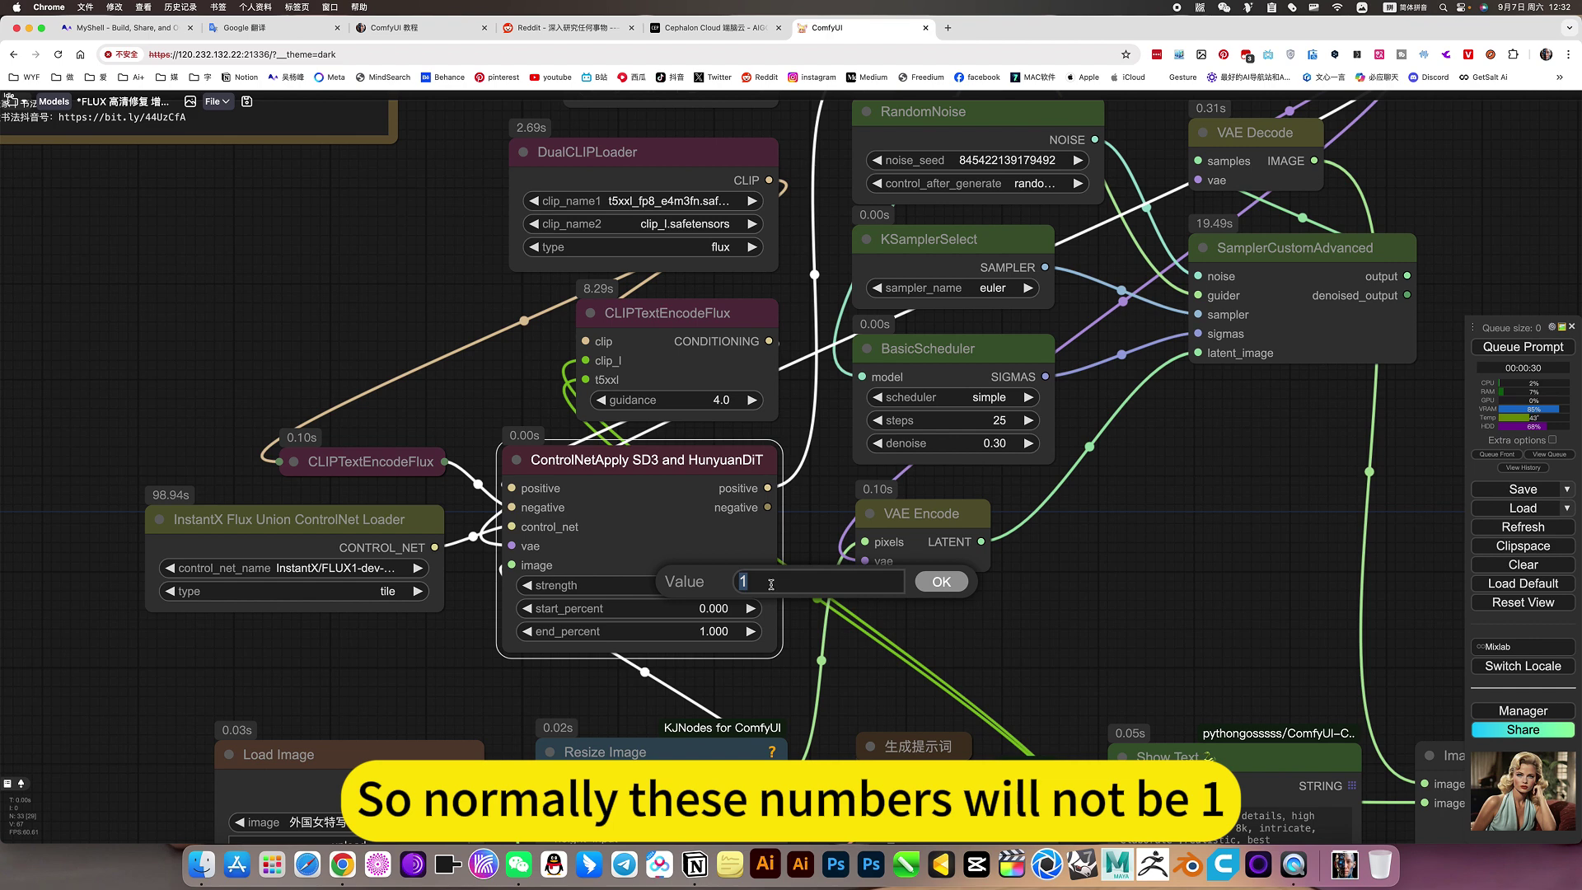
text(。3)
key(Return)
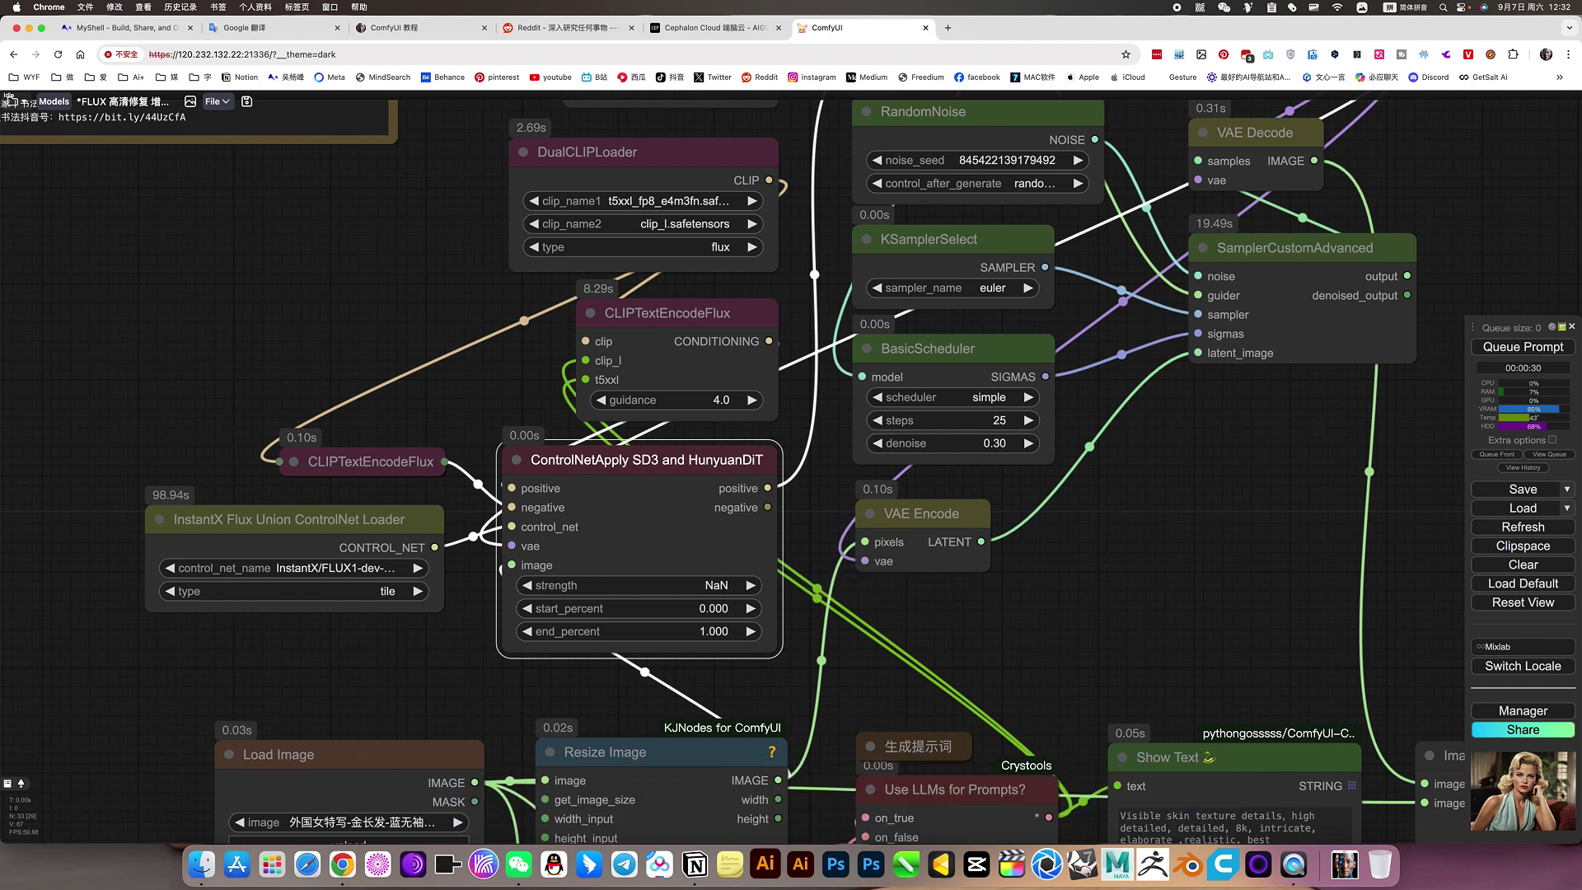
click(723, 585)
key(ctrl+space)
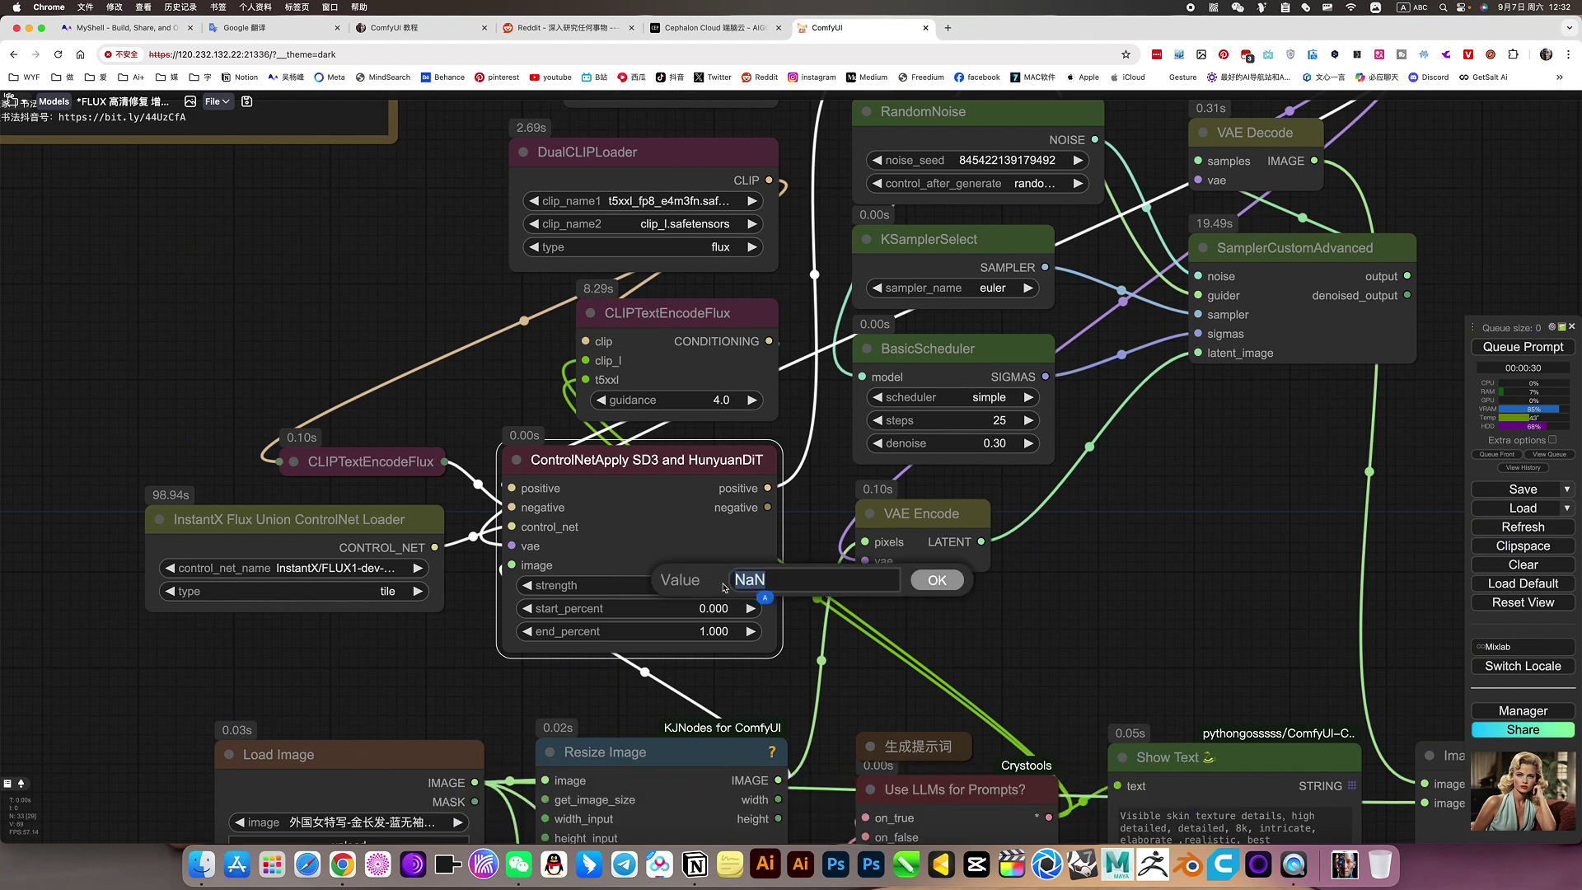
text(.3)
key(Return)
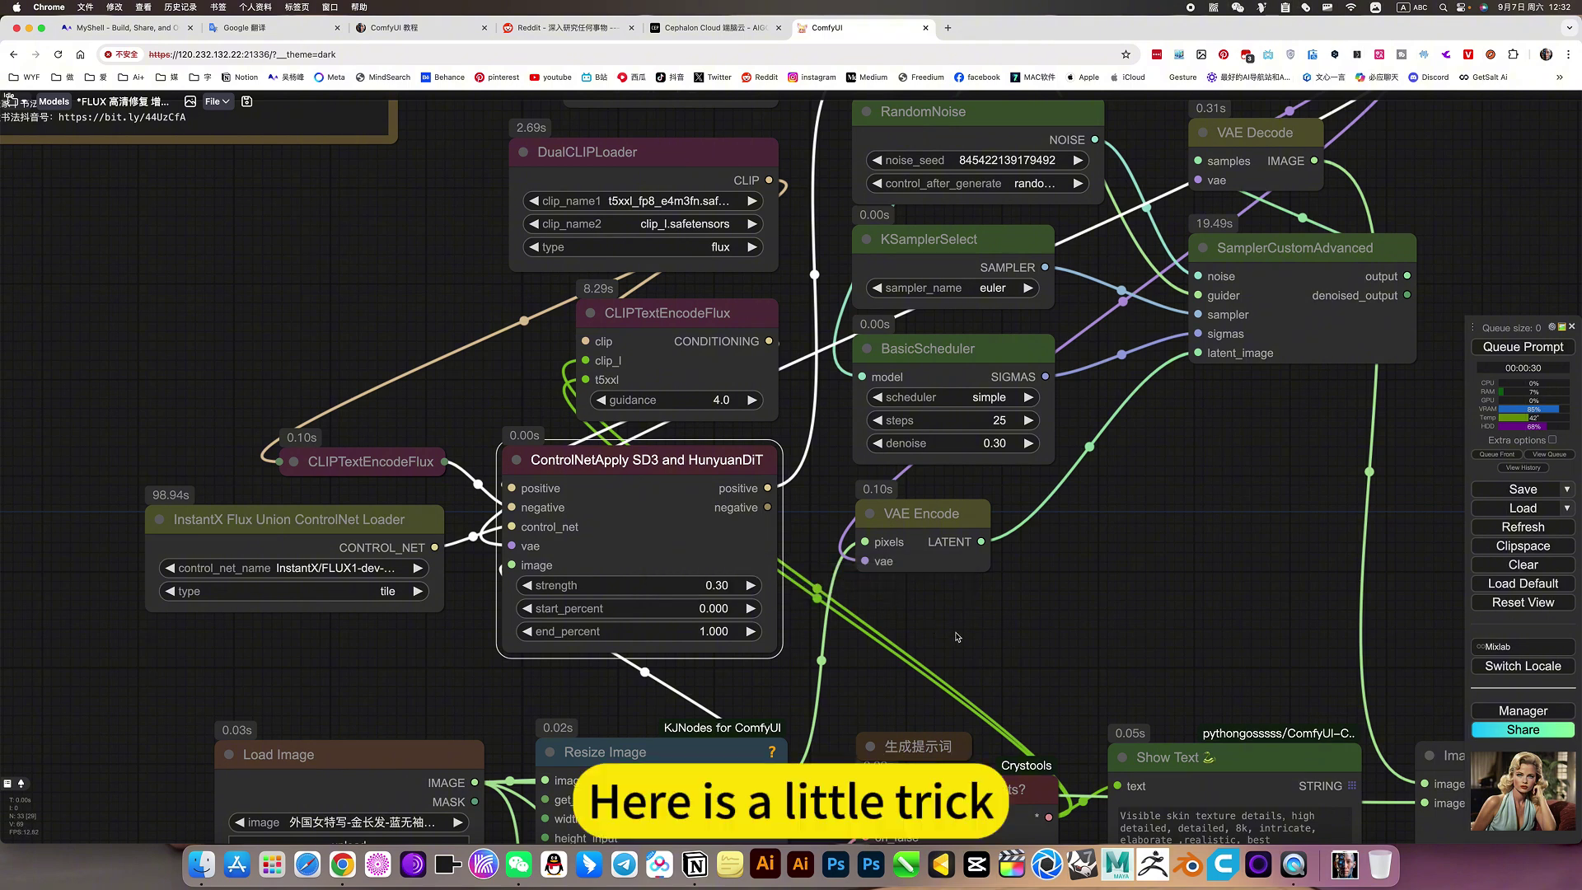
- Set the ControlNetApply SD3 and HunyuanDiT strength to 0.6 and run the workflow again
click(717, 585)
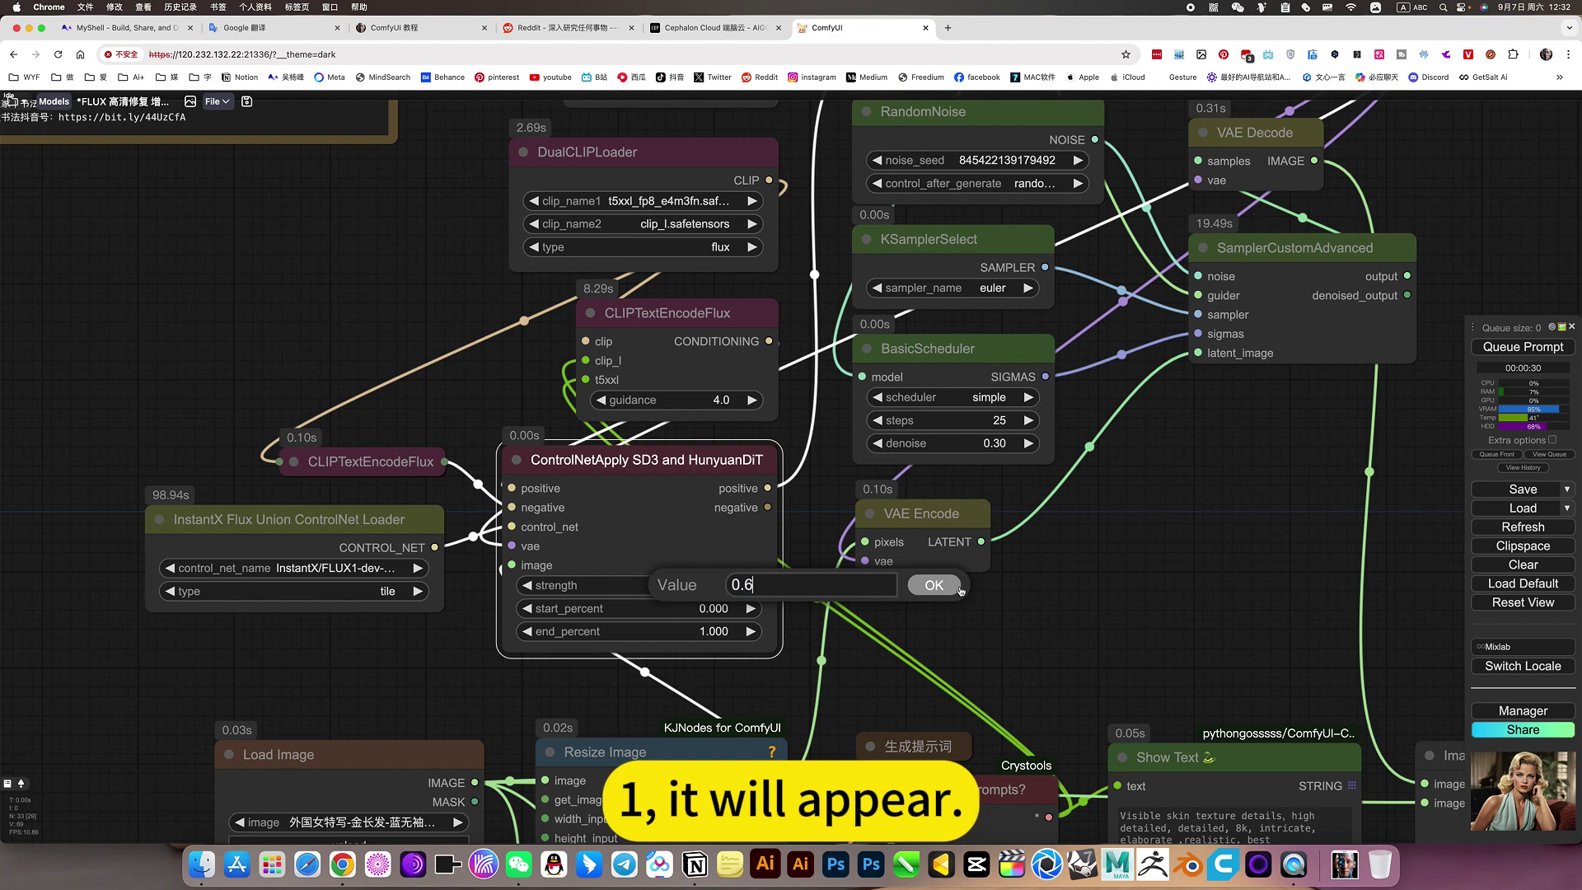
click(934, 585)
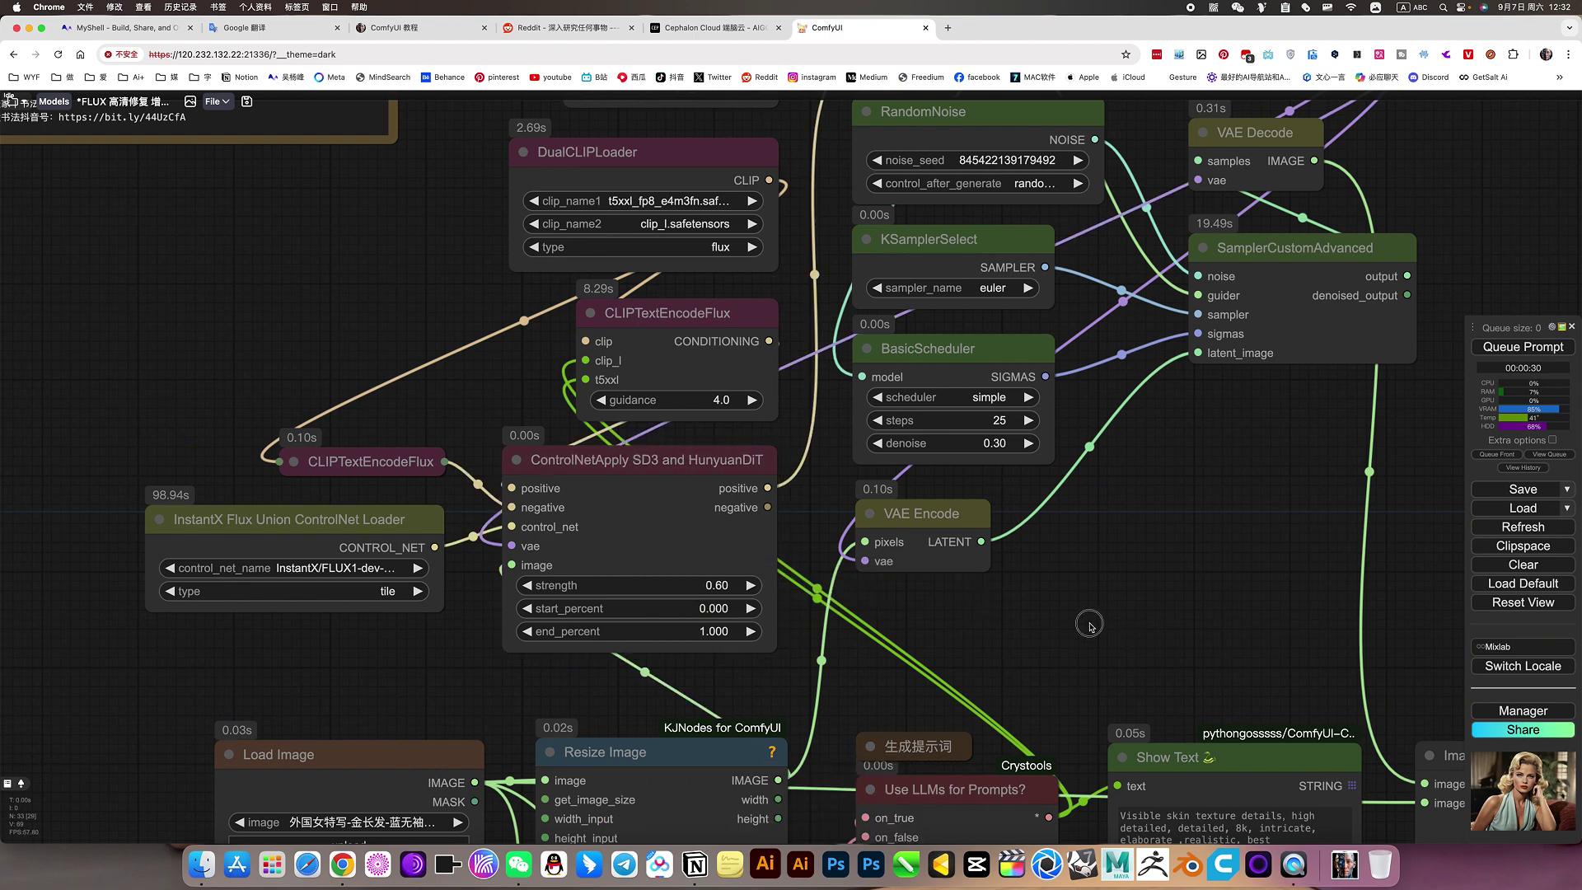
scroll(1090, 623, down, 5)
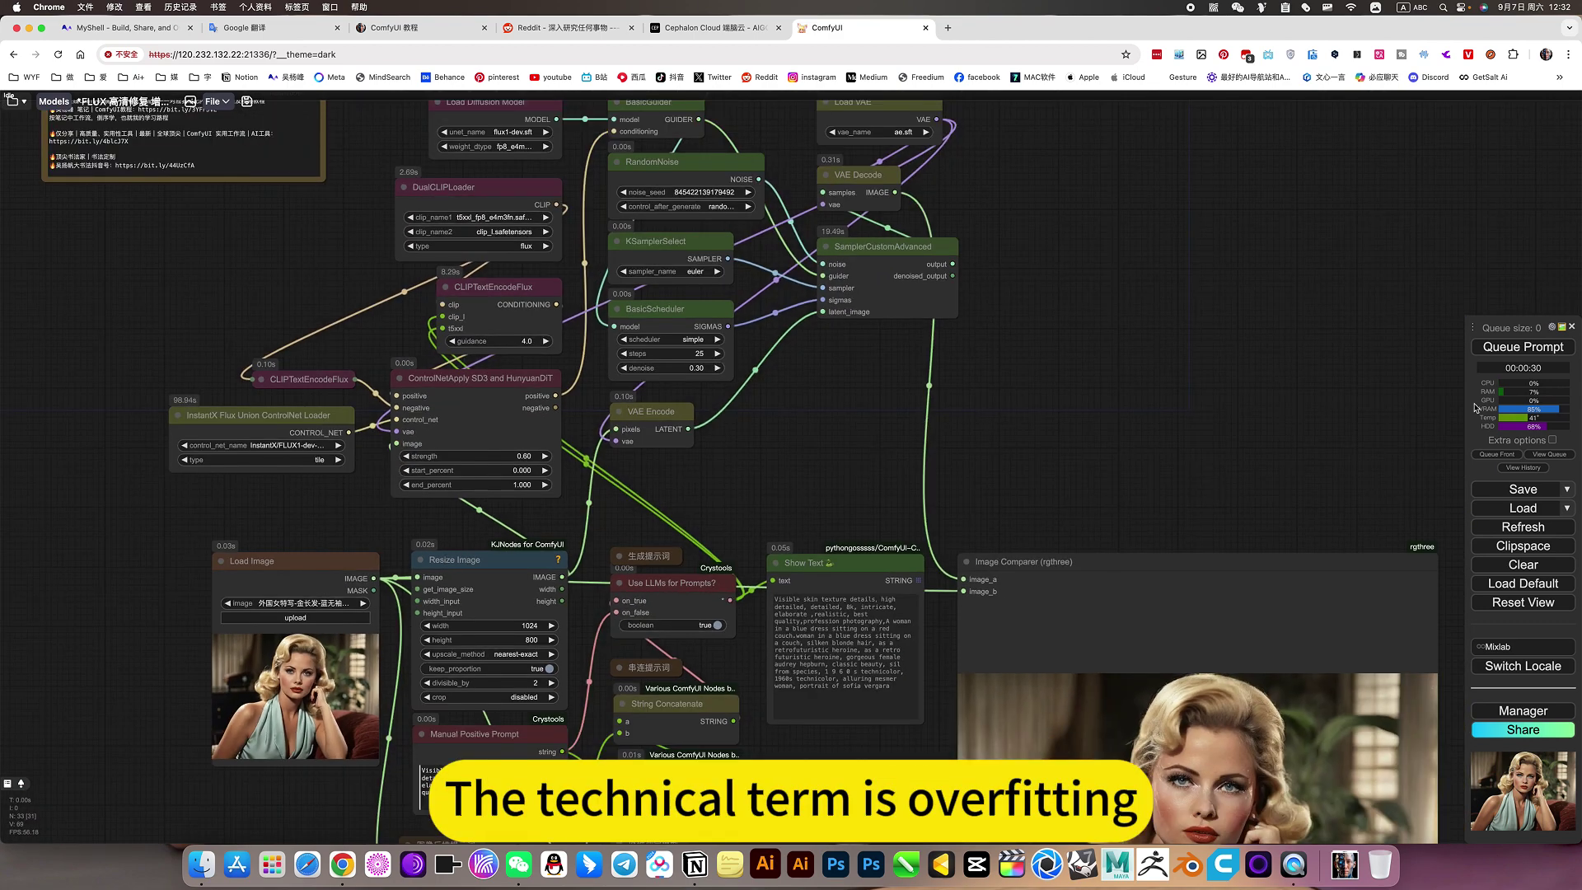
click(1523, 347)
scroll(1108, 388, down, 5)
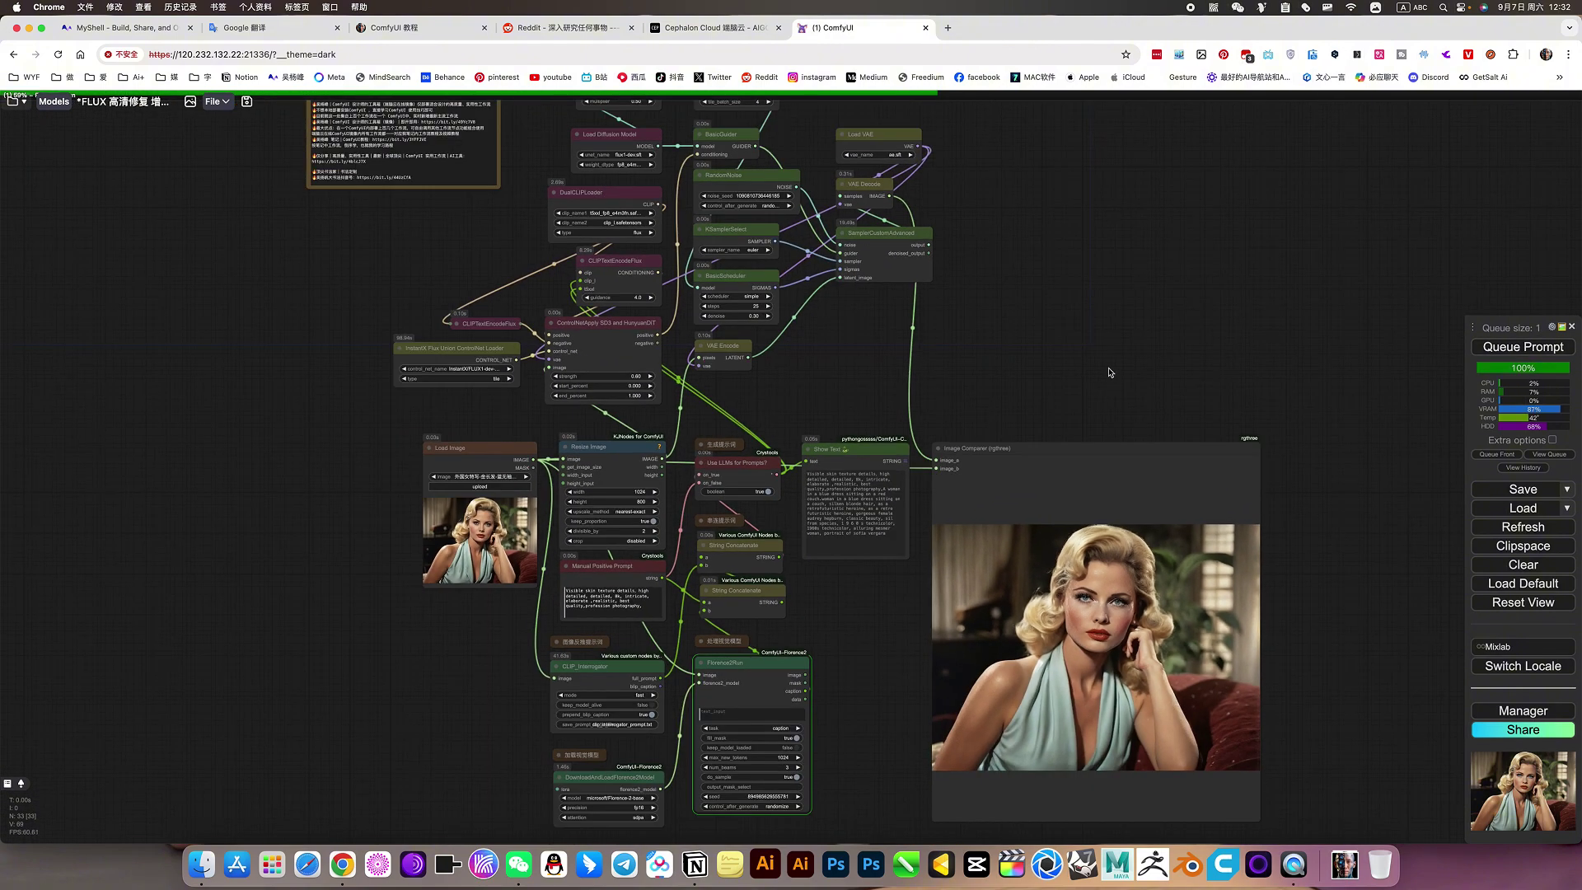
drag(1108, 372, 1109, 389)
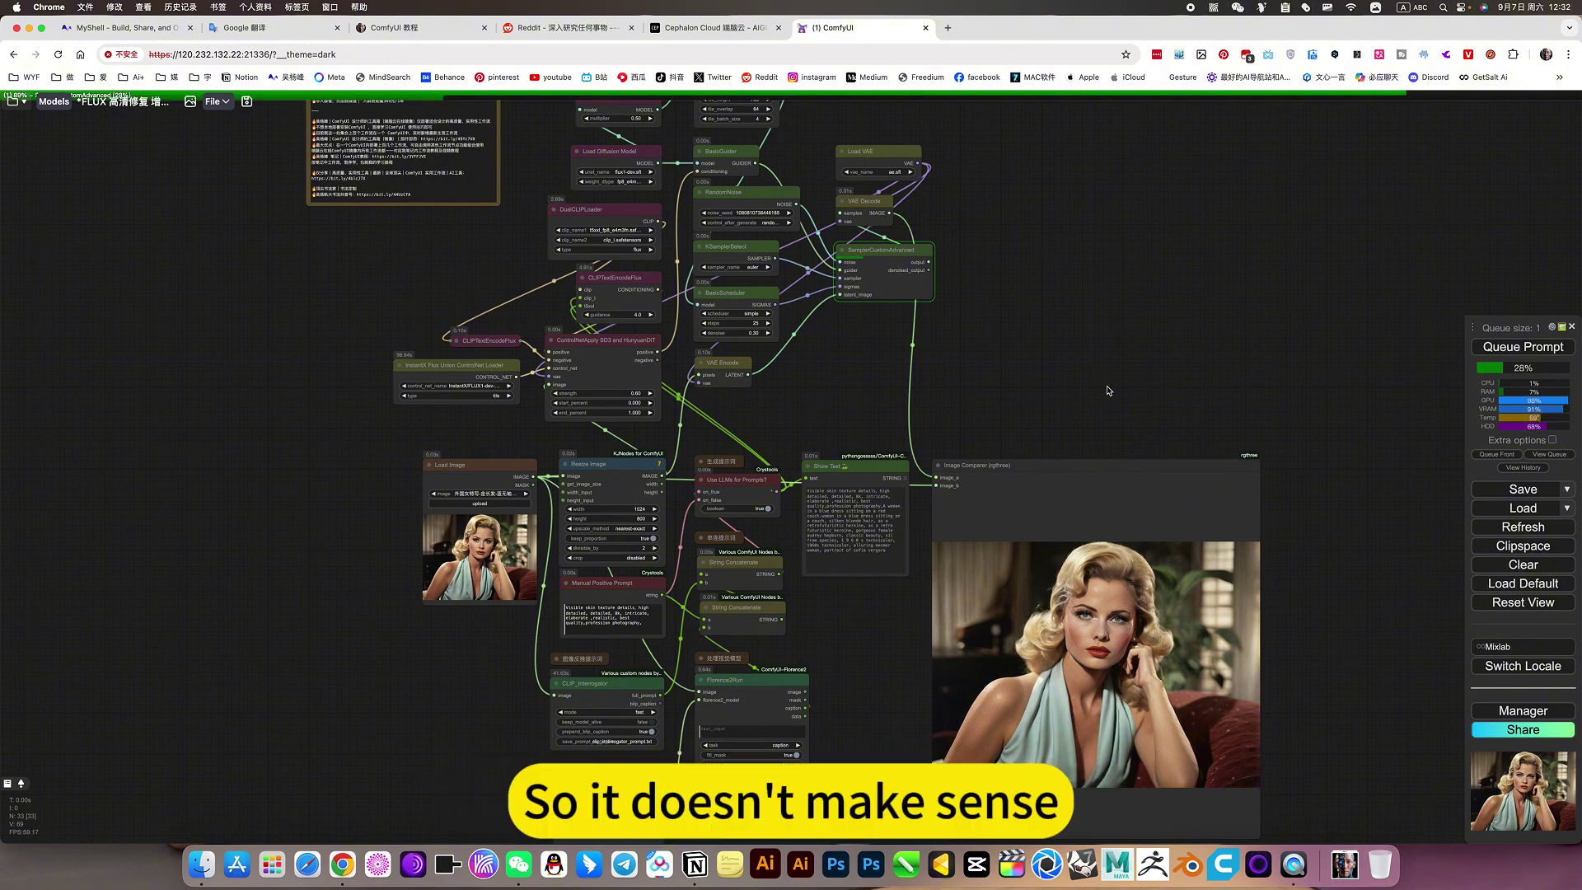
drag(1109, 390, 1087, 365)
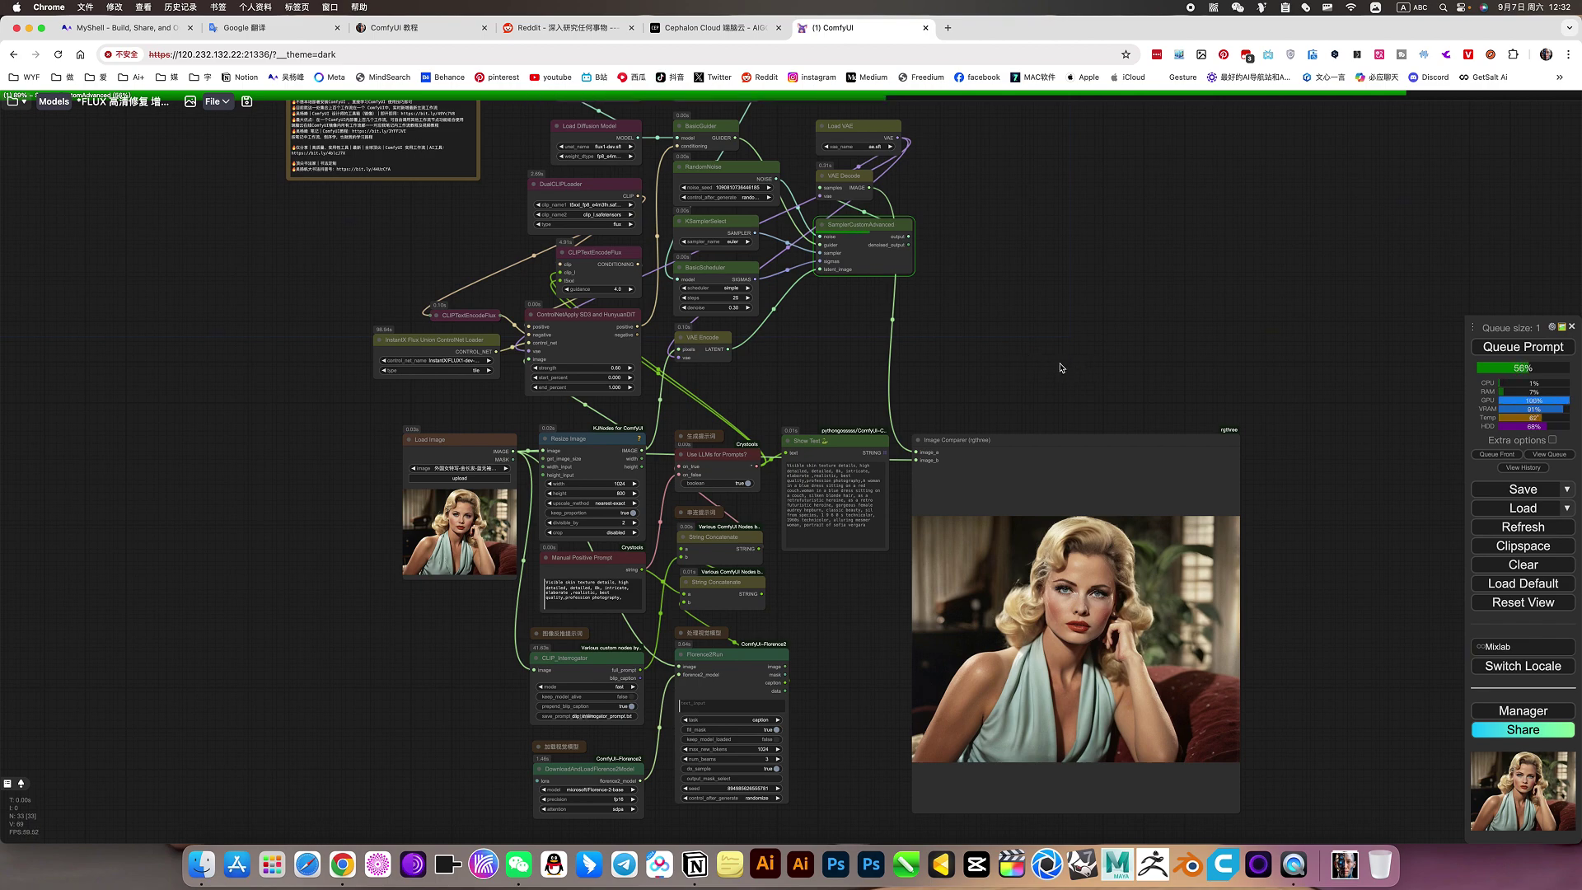
- Examine the Tiled Diffusion node and the FLUX model loading nodes across the workflow graph
drag(1060, 368, 1094, 517)
drag(1059, 407, 1072, 423)
scroll(748, 159, up, 6)
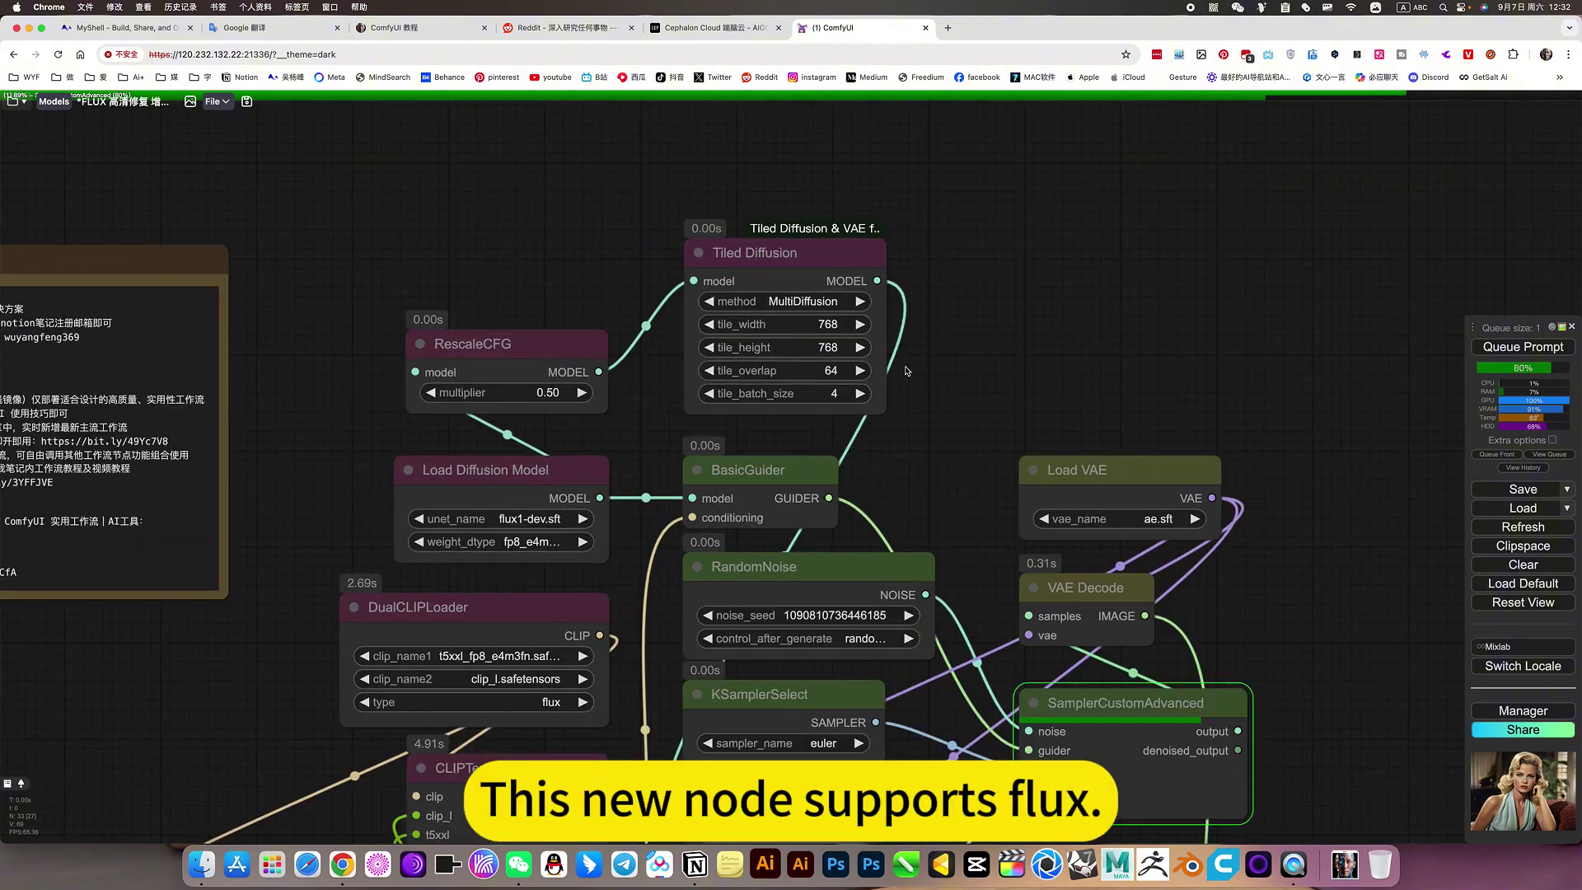
scroll(937, 396, down, 5)
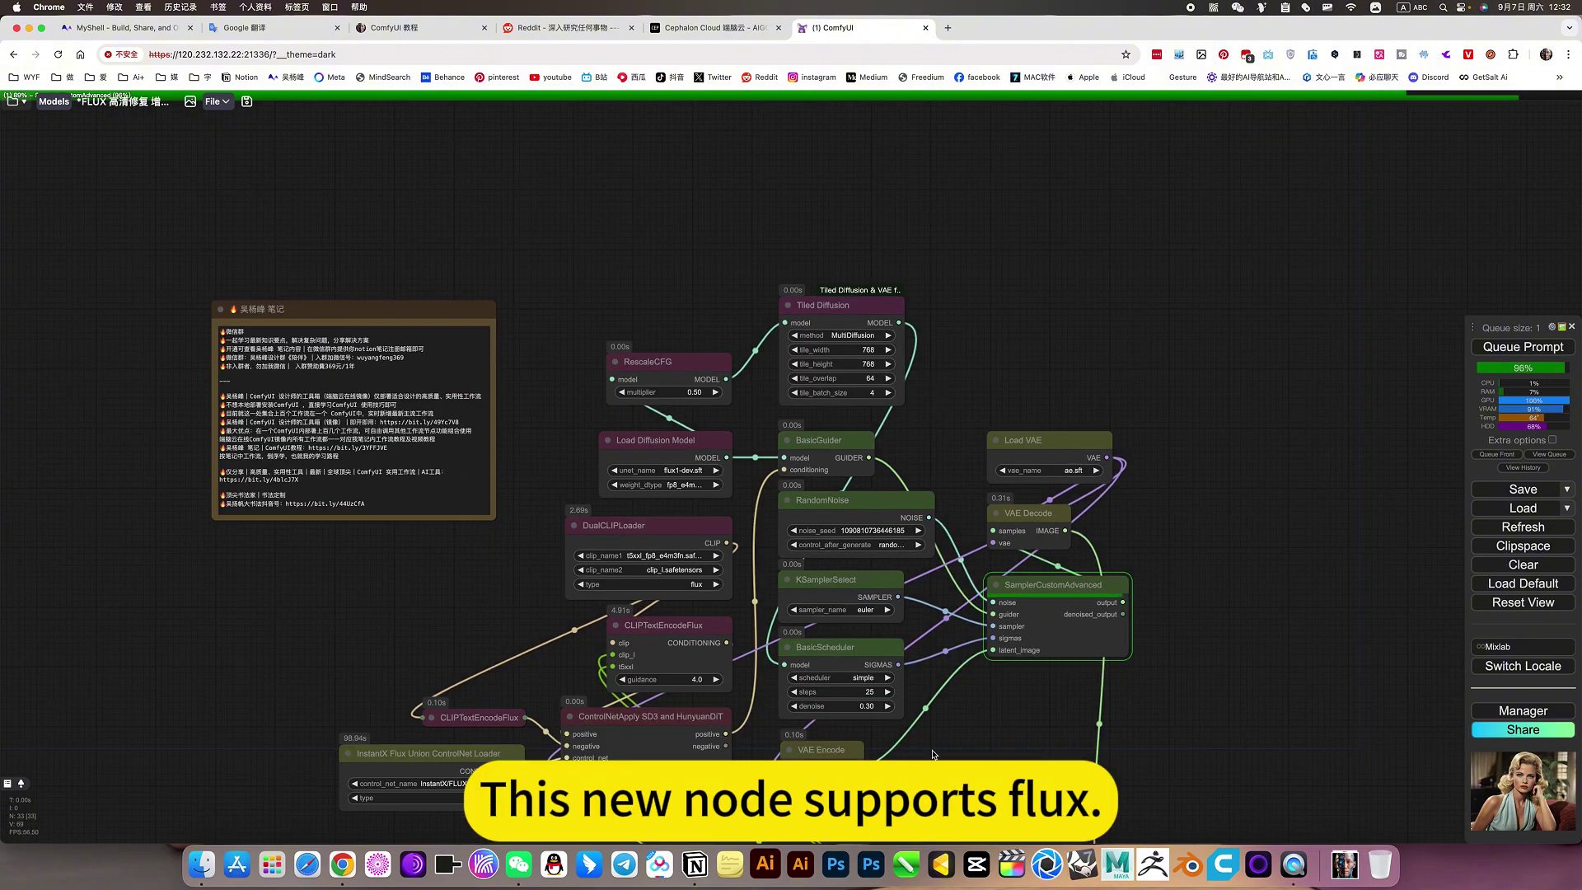
drag(954, 832, 788, 519)
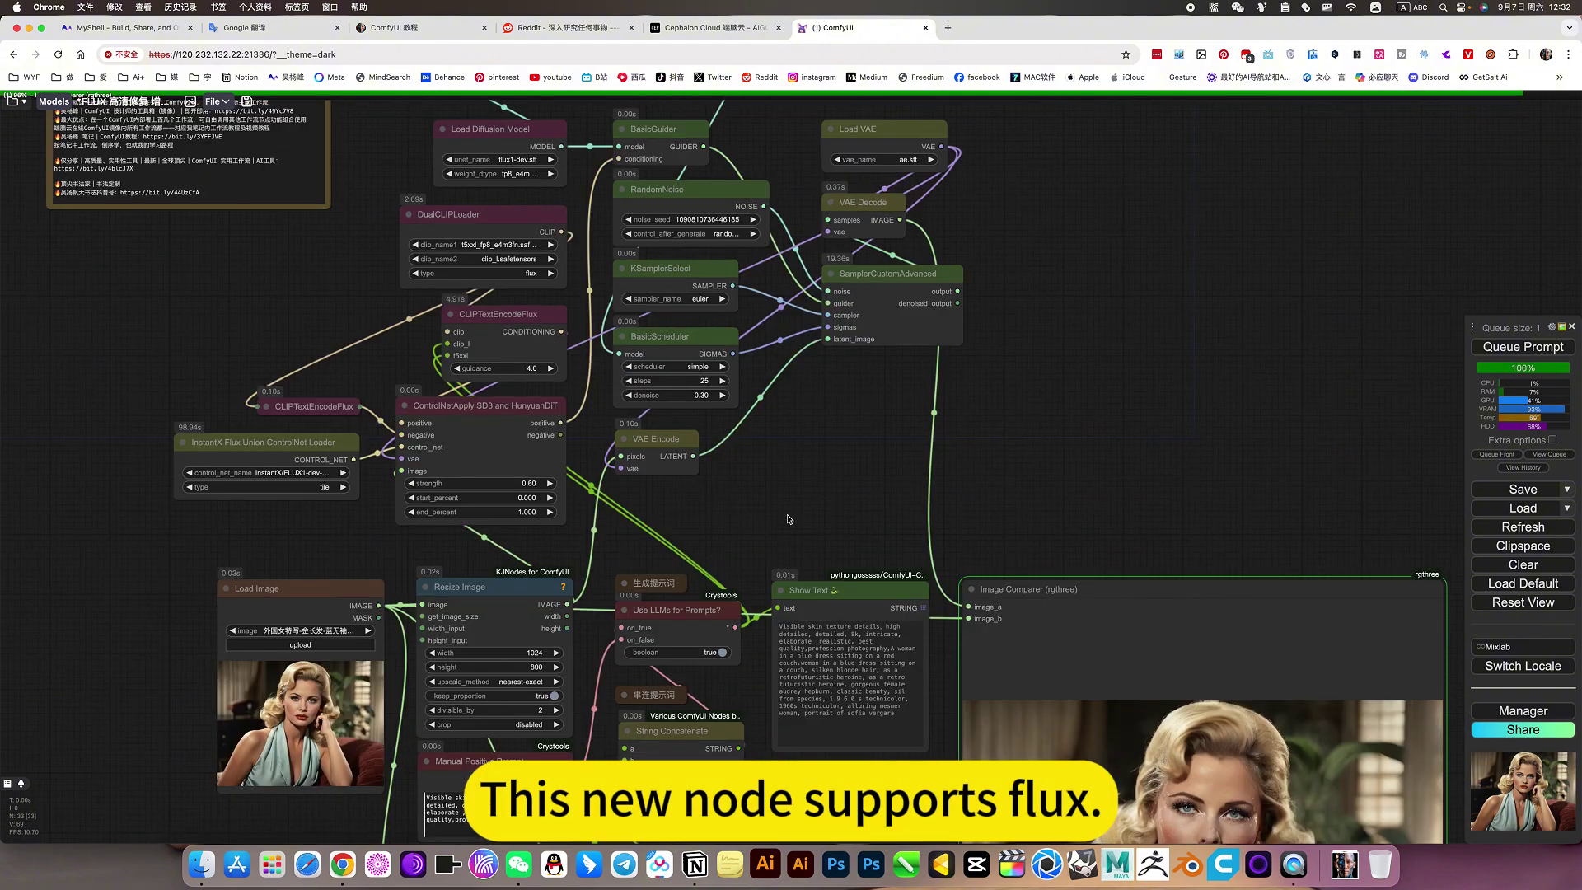
scroll(788, 519, down, 3)
scroll(787, 519, down, 1)
drag(1003, 512, 981, 346)
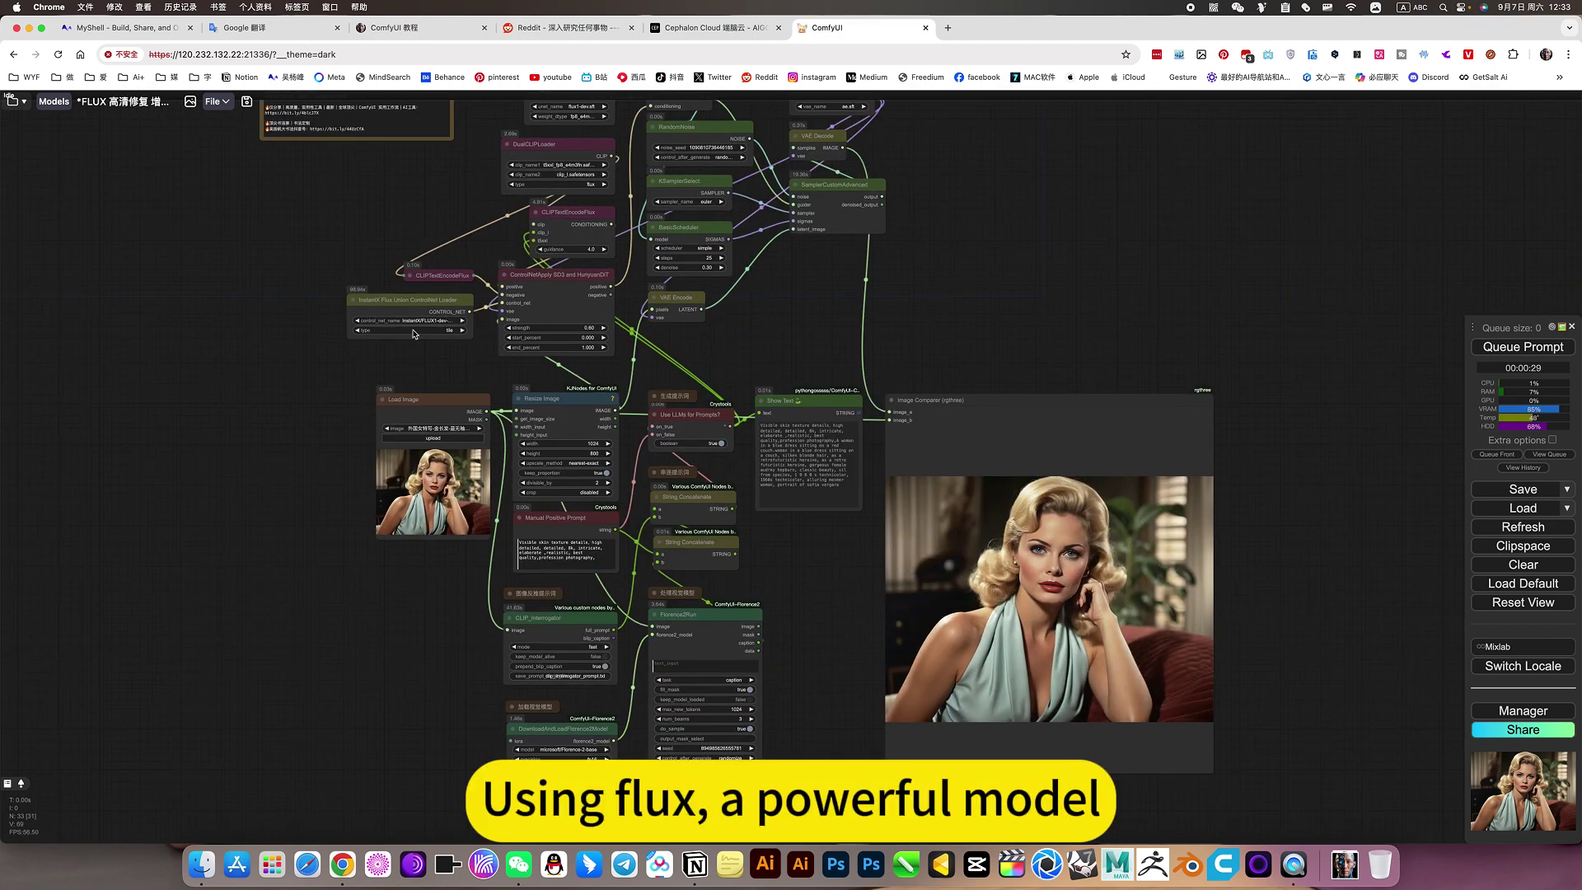
drag(766, 332, 765, 443)
scroll(578, 155, up, 10)
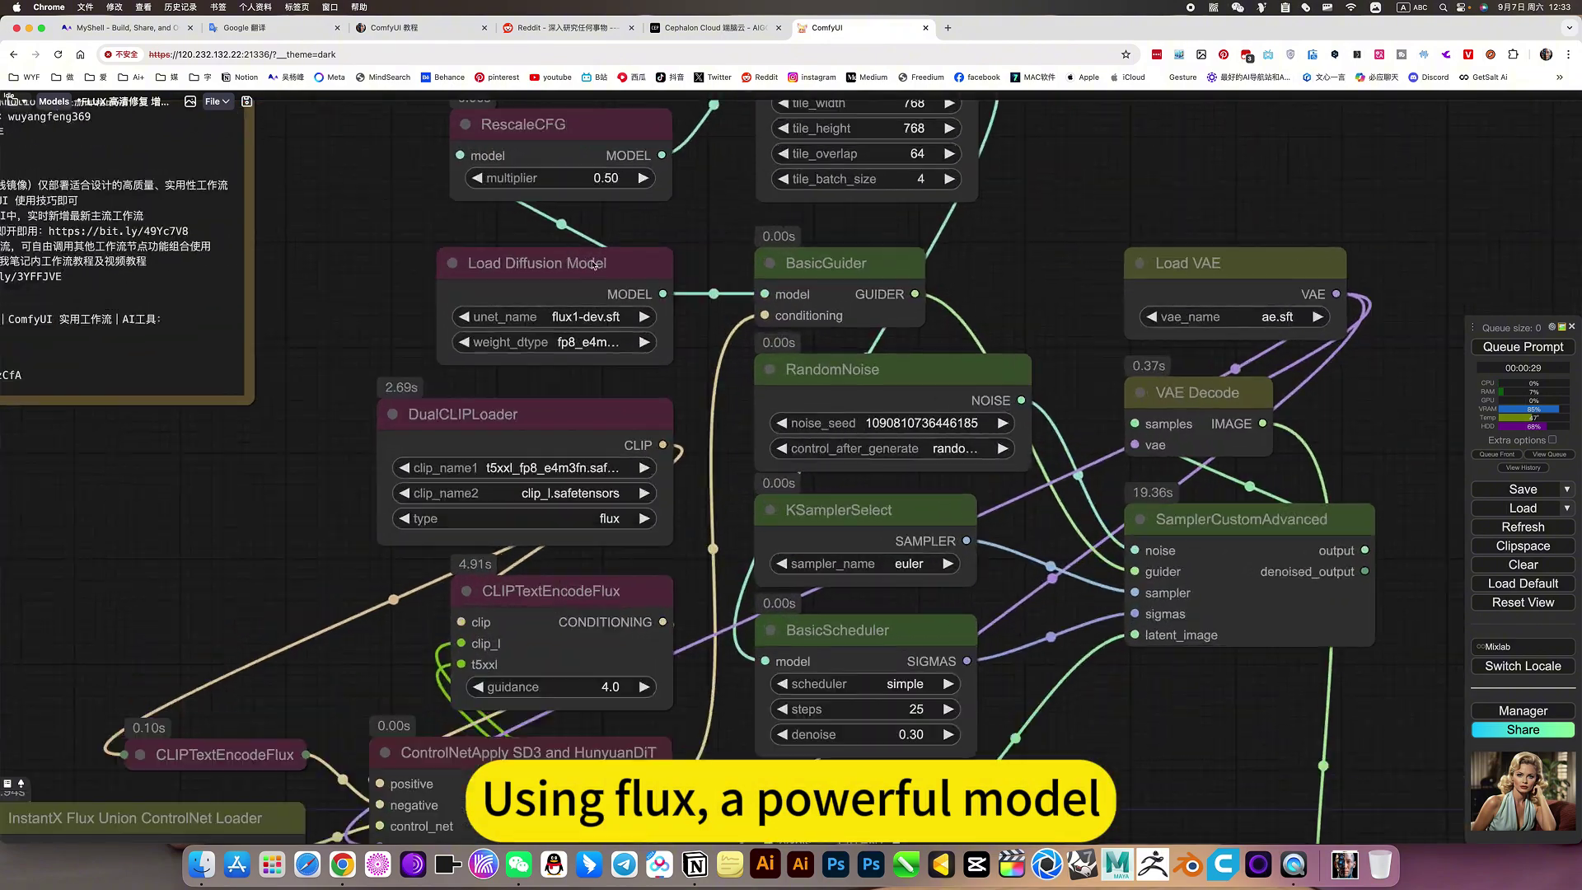
scroll(966, 576, down, 6)
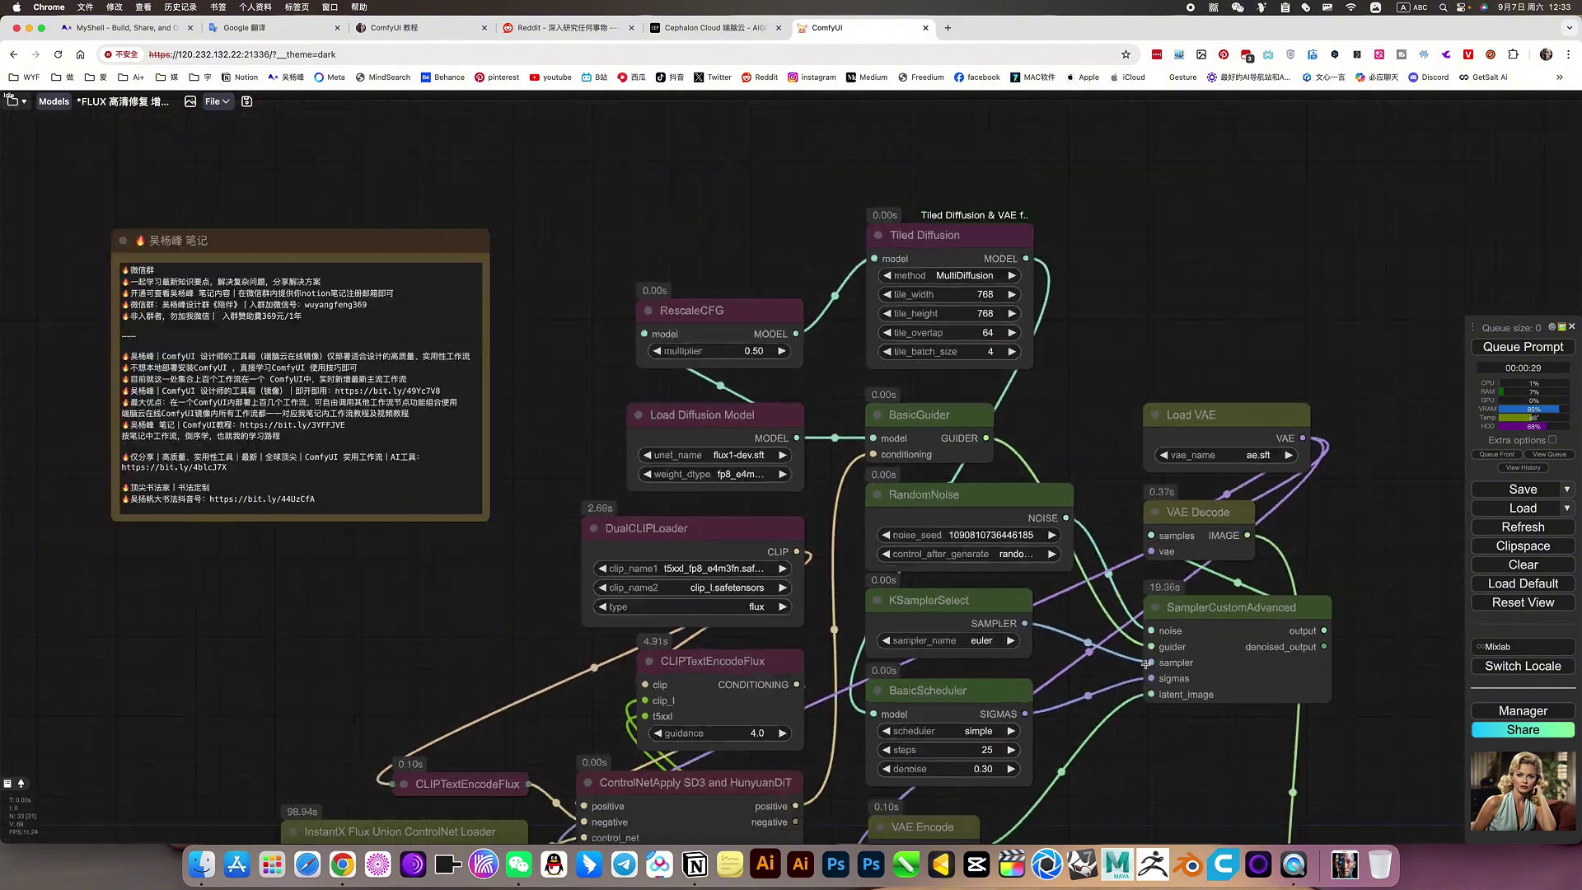
drag(1196, 777, 690, 189)
scroll(1061, 364, down, 4)
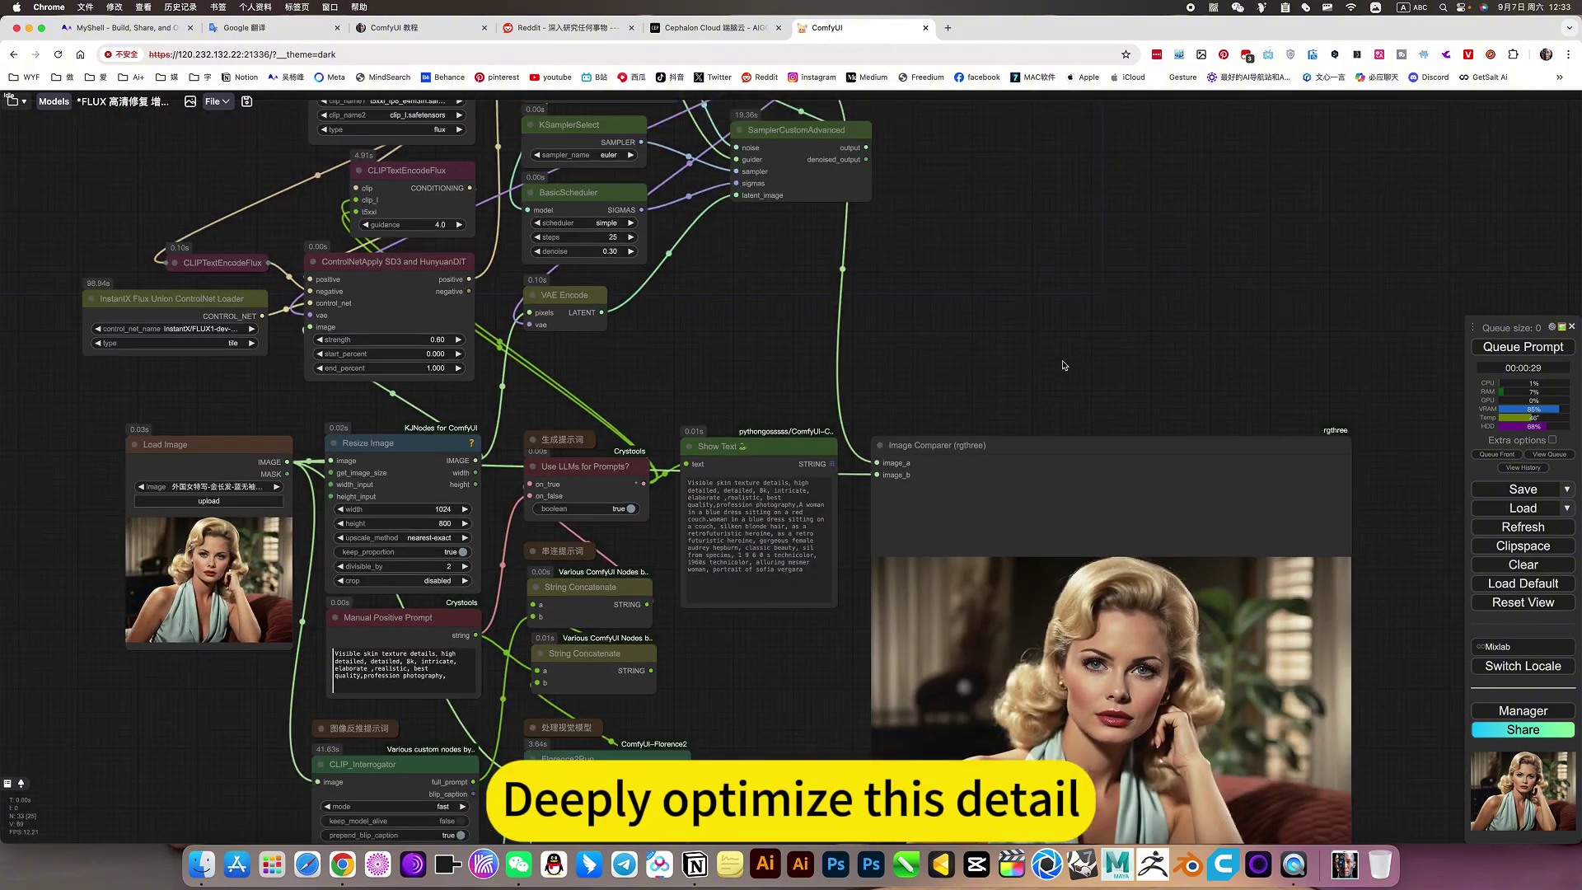
- Compare the new repaired portrait with the original up close in the Image Comparer node
drag(1054, 350, 877, 182)
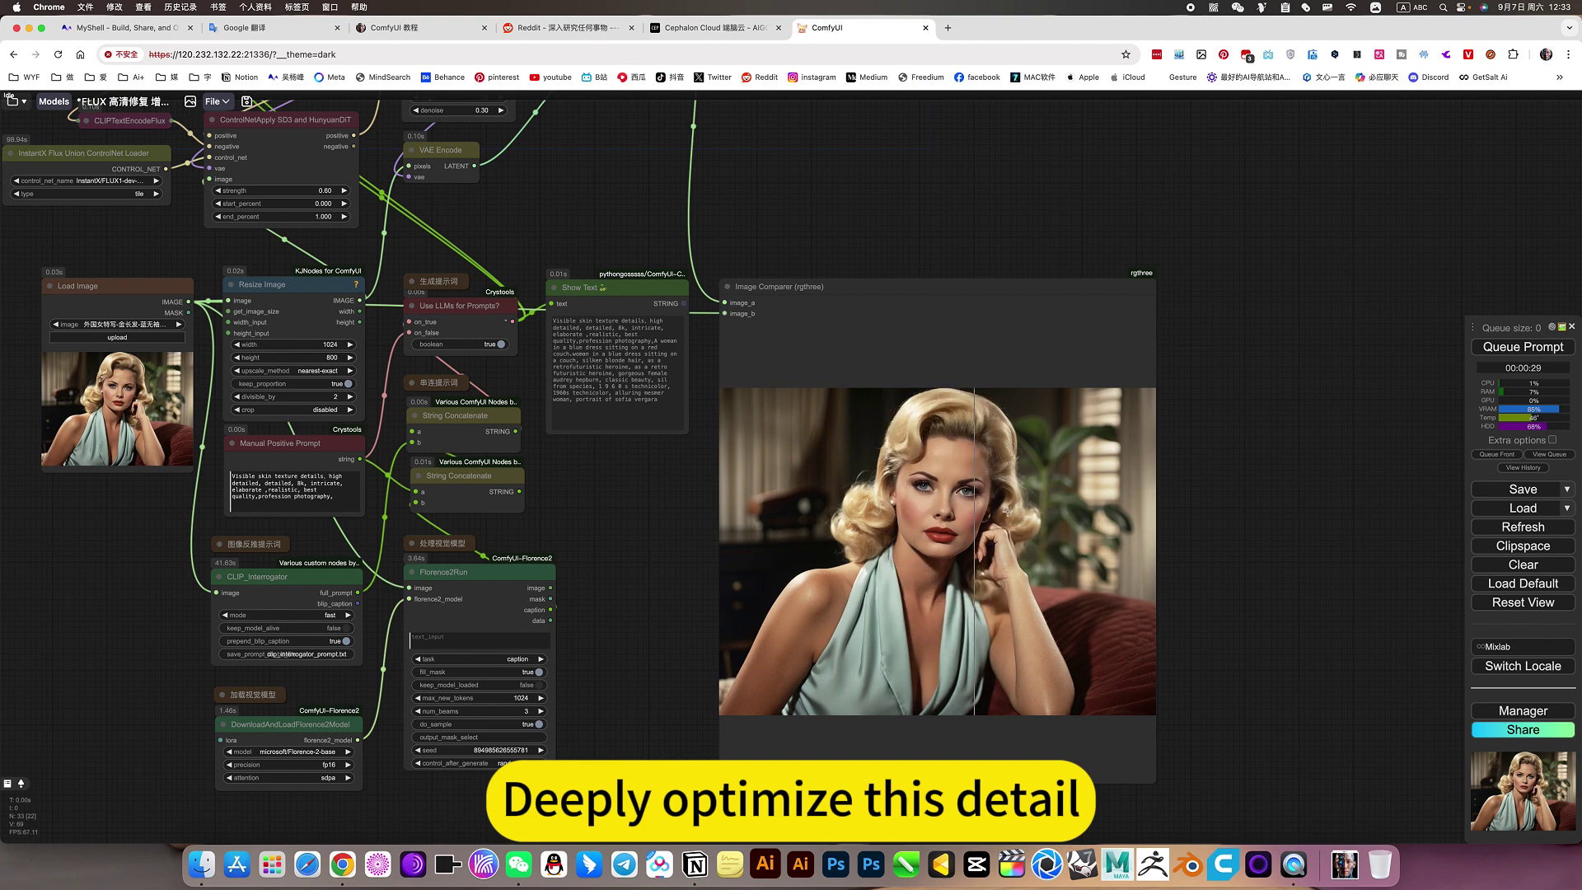
scroll(907, 491, up, 8)
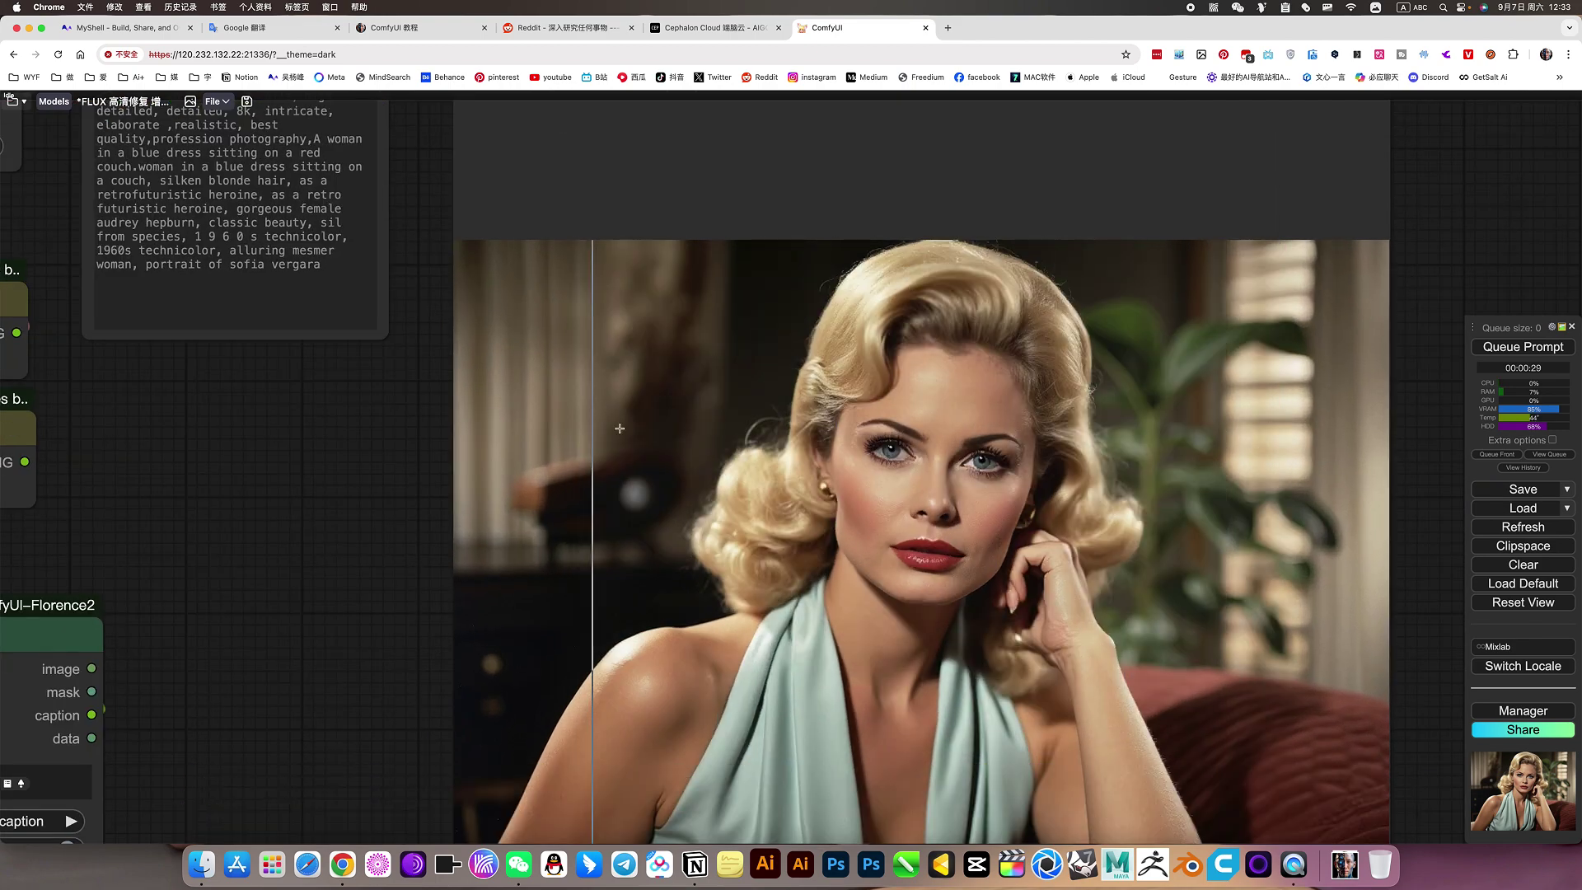
scroll(746, 427, up, 9)
scroll(746, 427, down, 5)
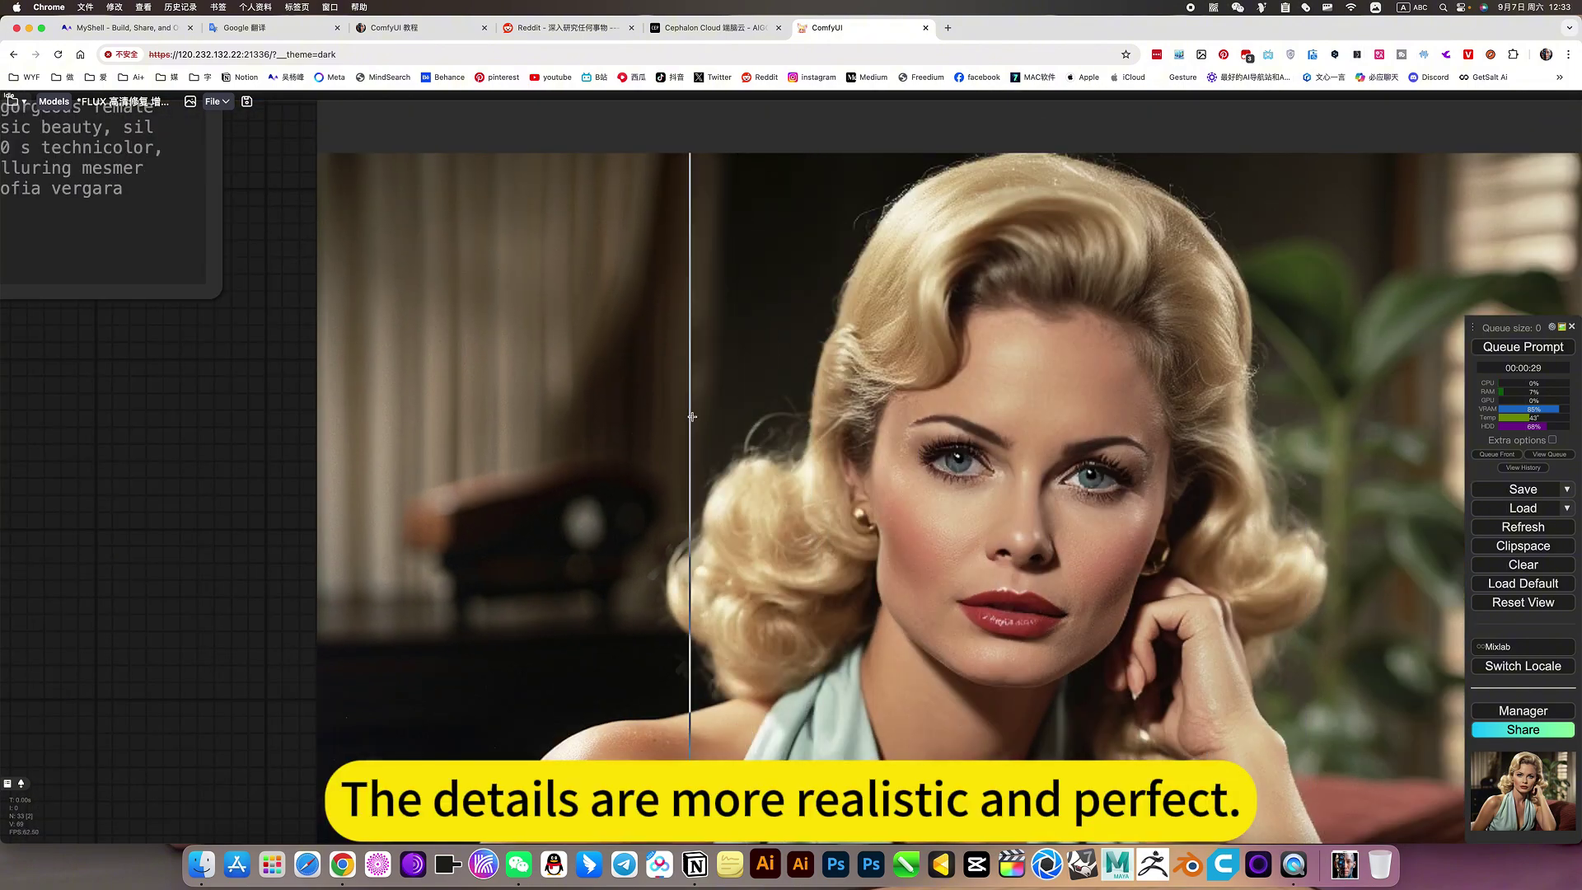
scroll(593, 410, down, 4)
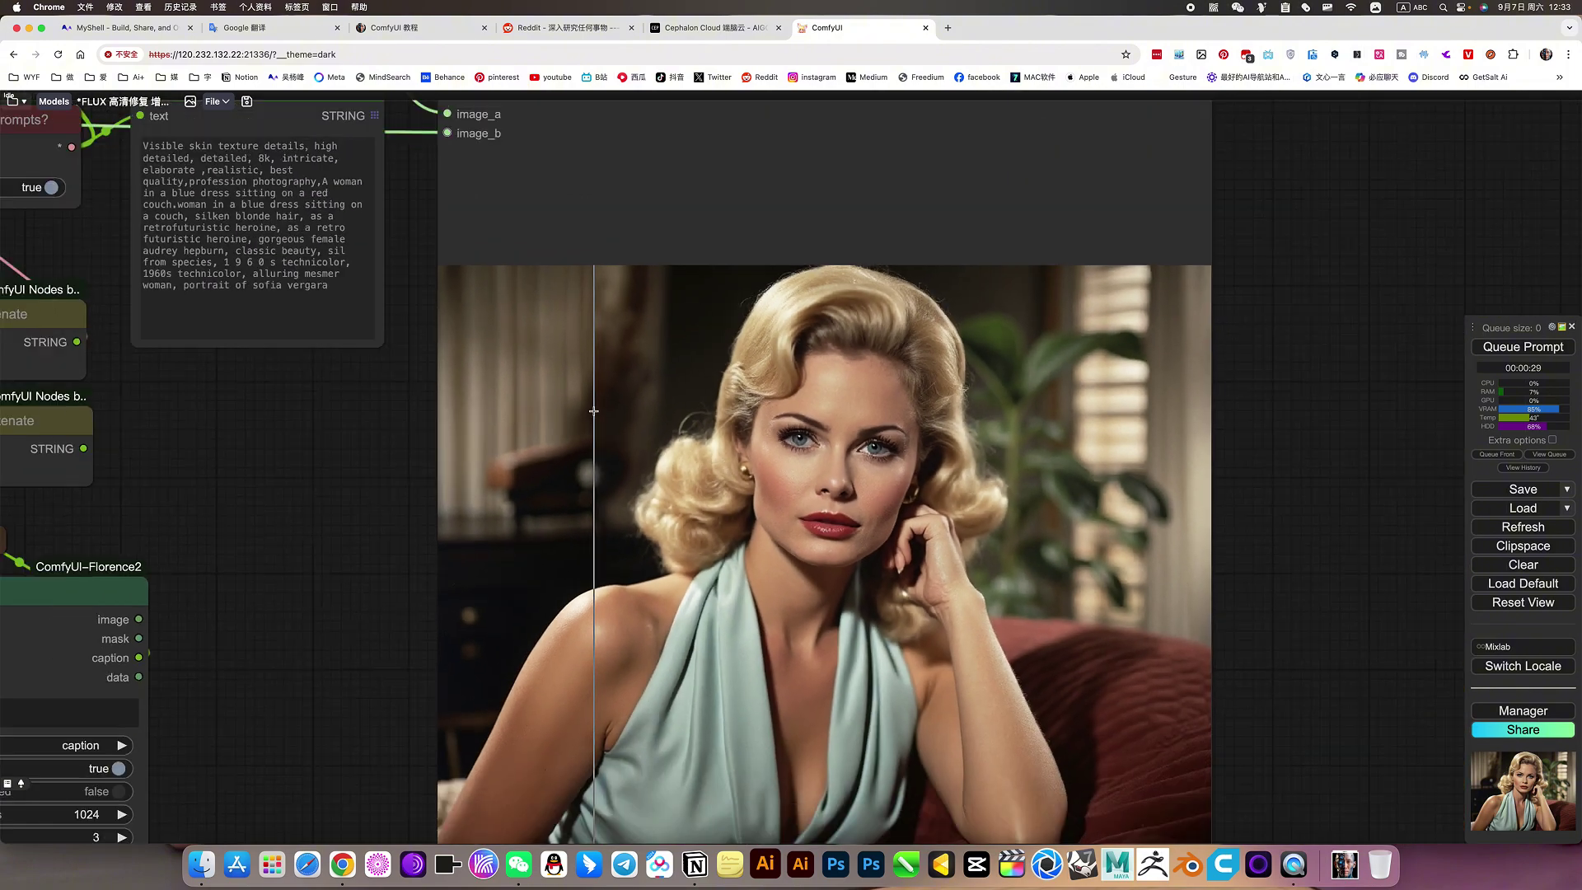
scroll(593, 410, down, 3)
drag(359, 450, 470, 420)
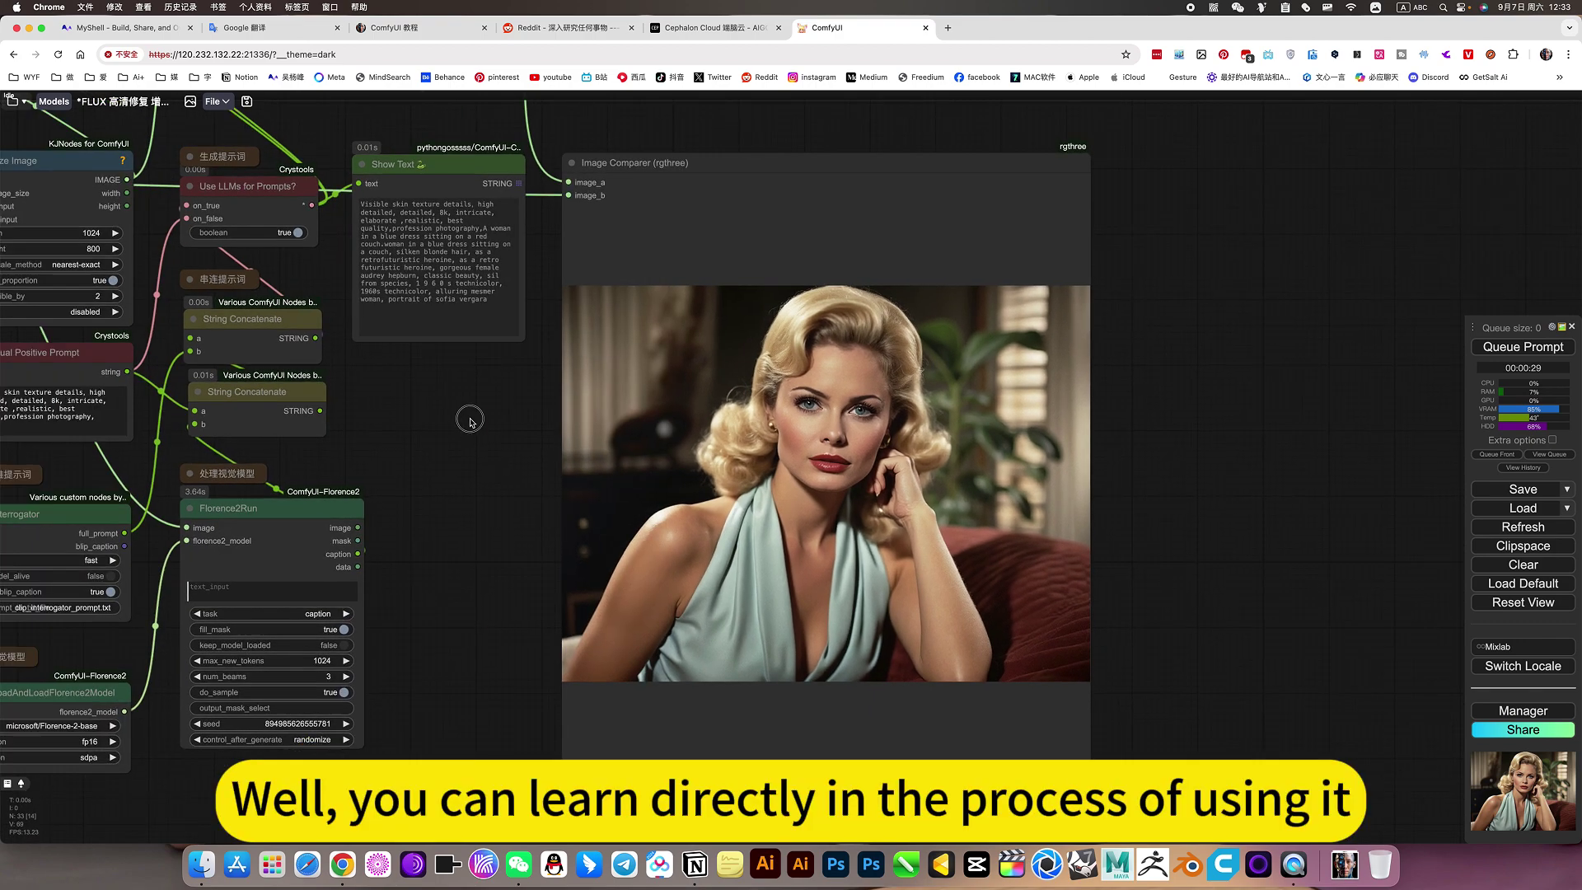
- View the Cephalon cloud AIGC applications page and return to the ComfyUI workflow
click(714, 33)
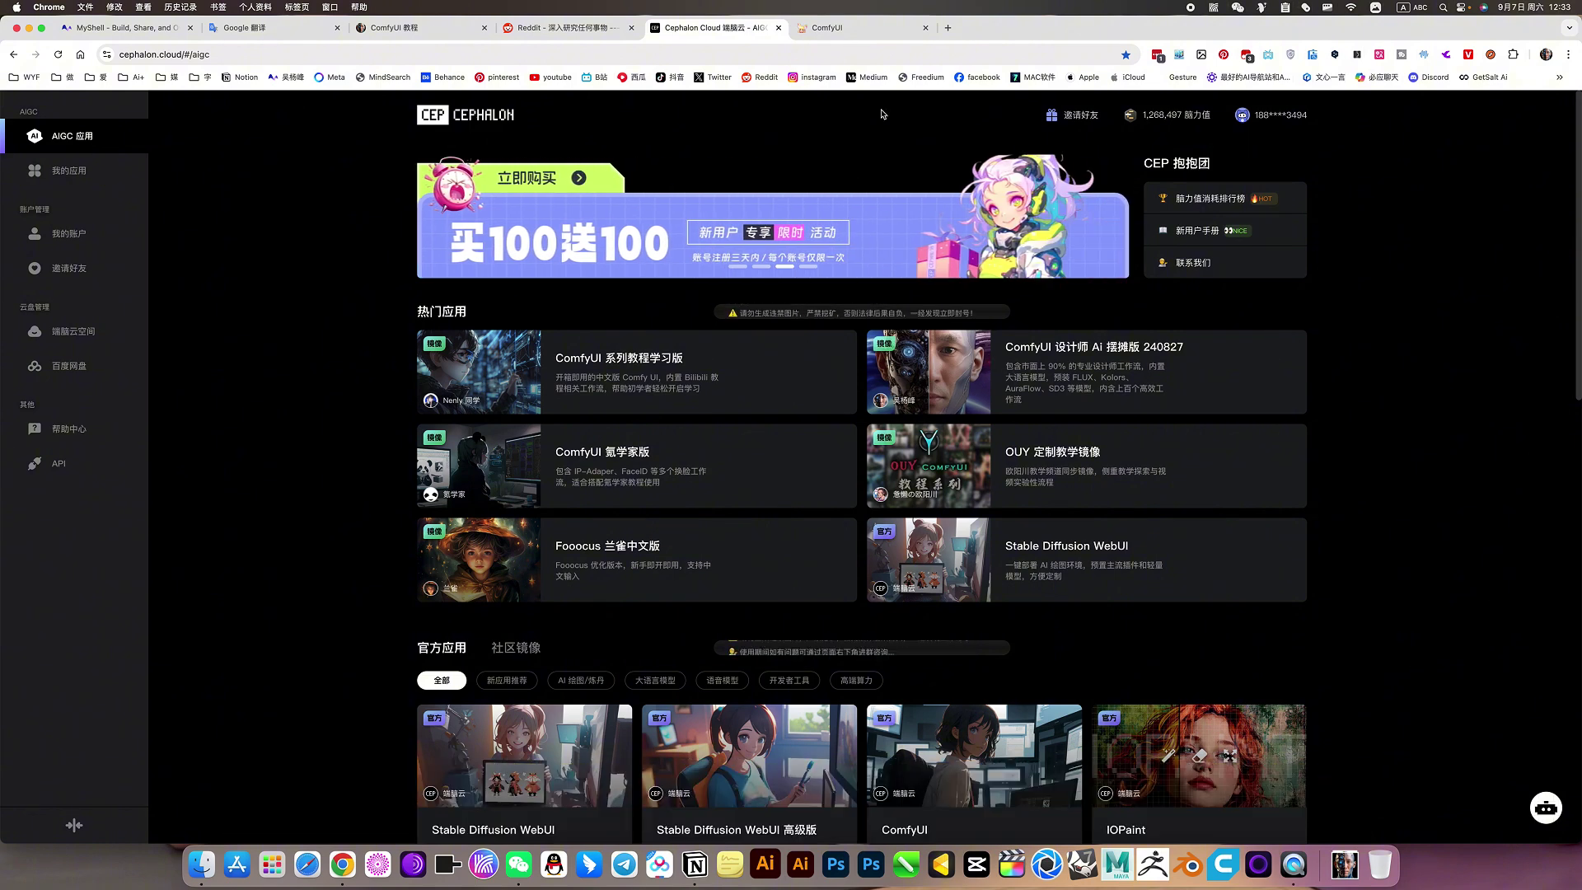
click(848, 28)
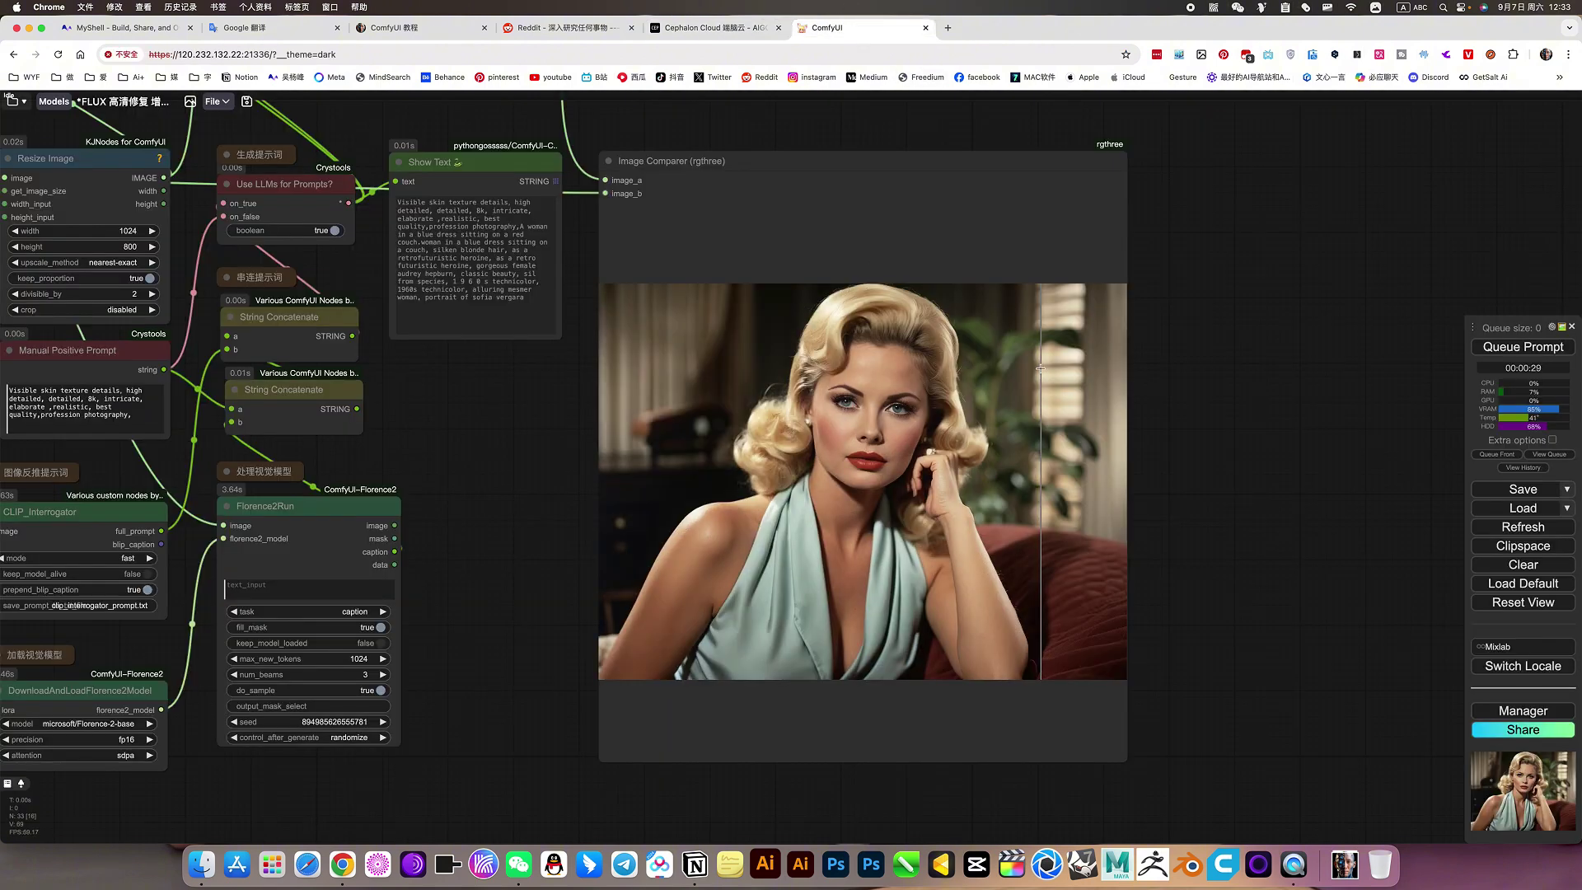